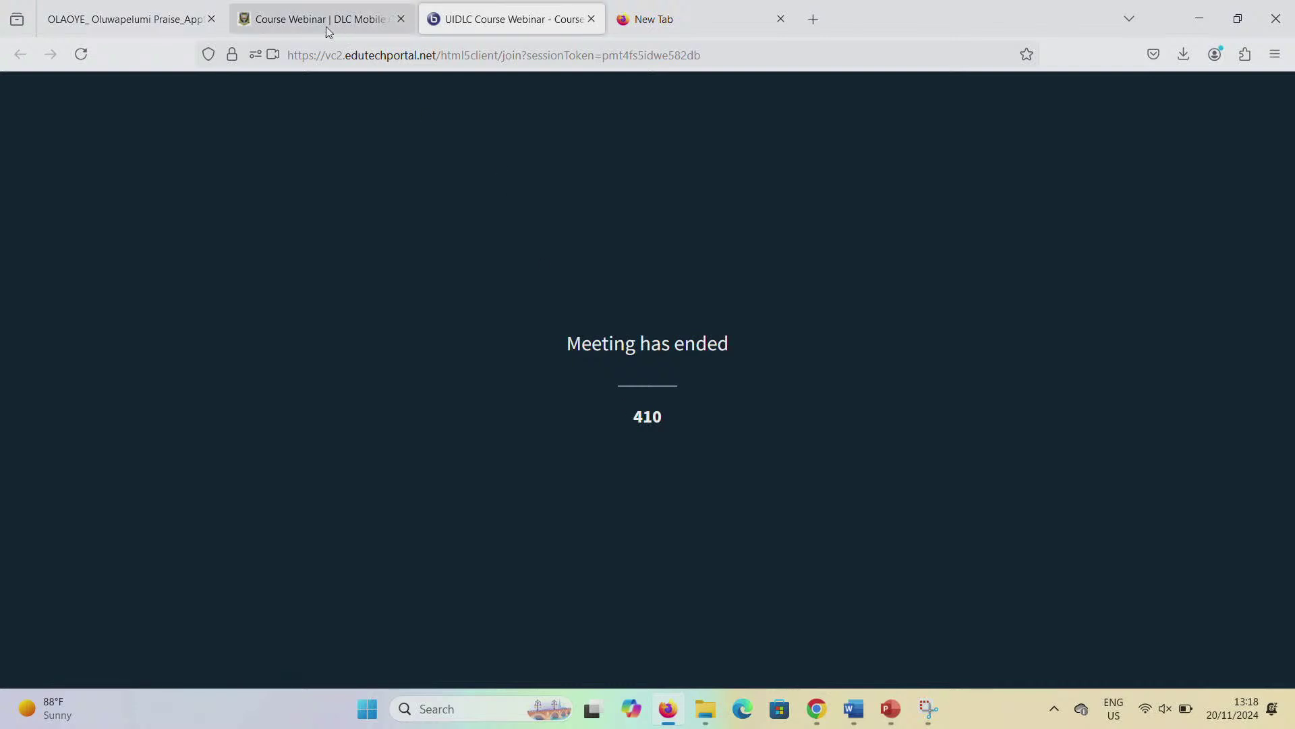
Step: Switch to the DLC Mobile Class browser page and open the Smart Quiz from the Induction Course
{"action": "mouse_move", "coordinate": [323, 27]}
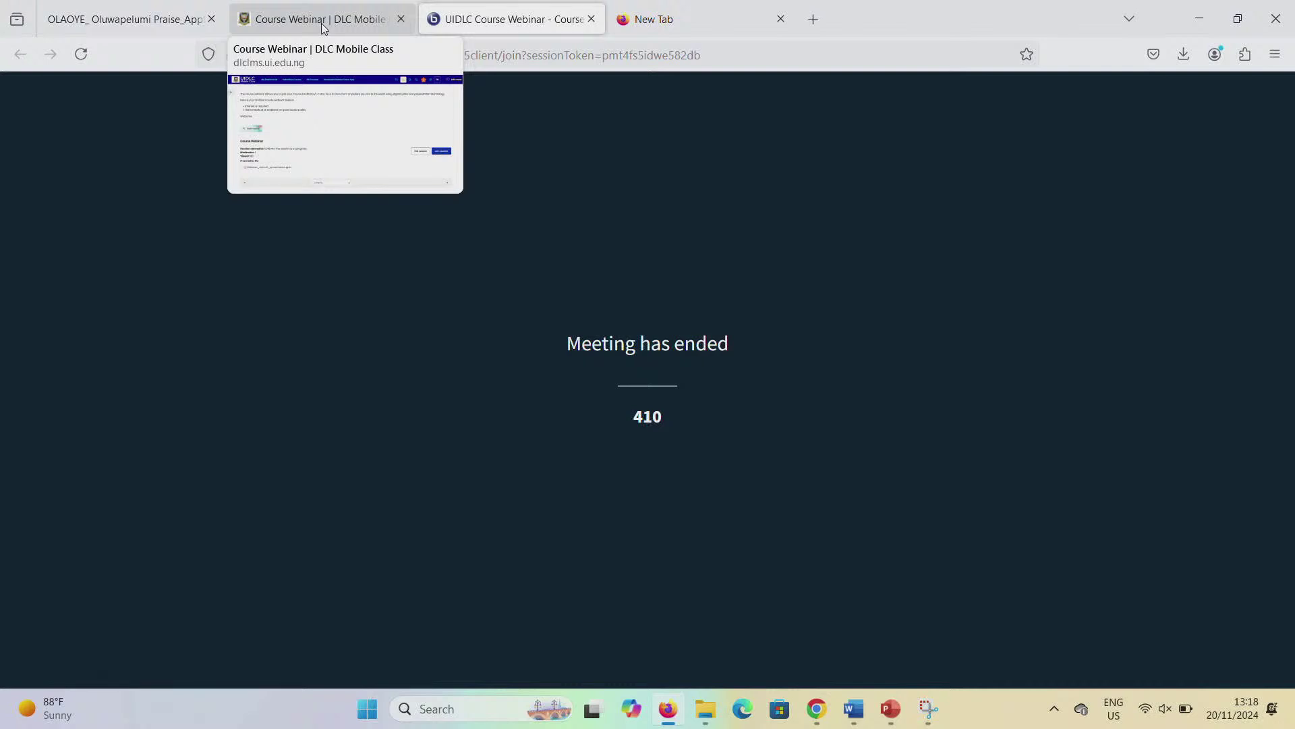
{"action": "left_click", "coordinate": [322, 23]}
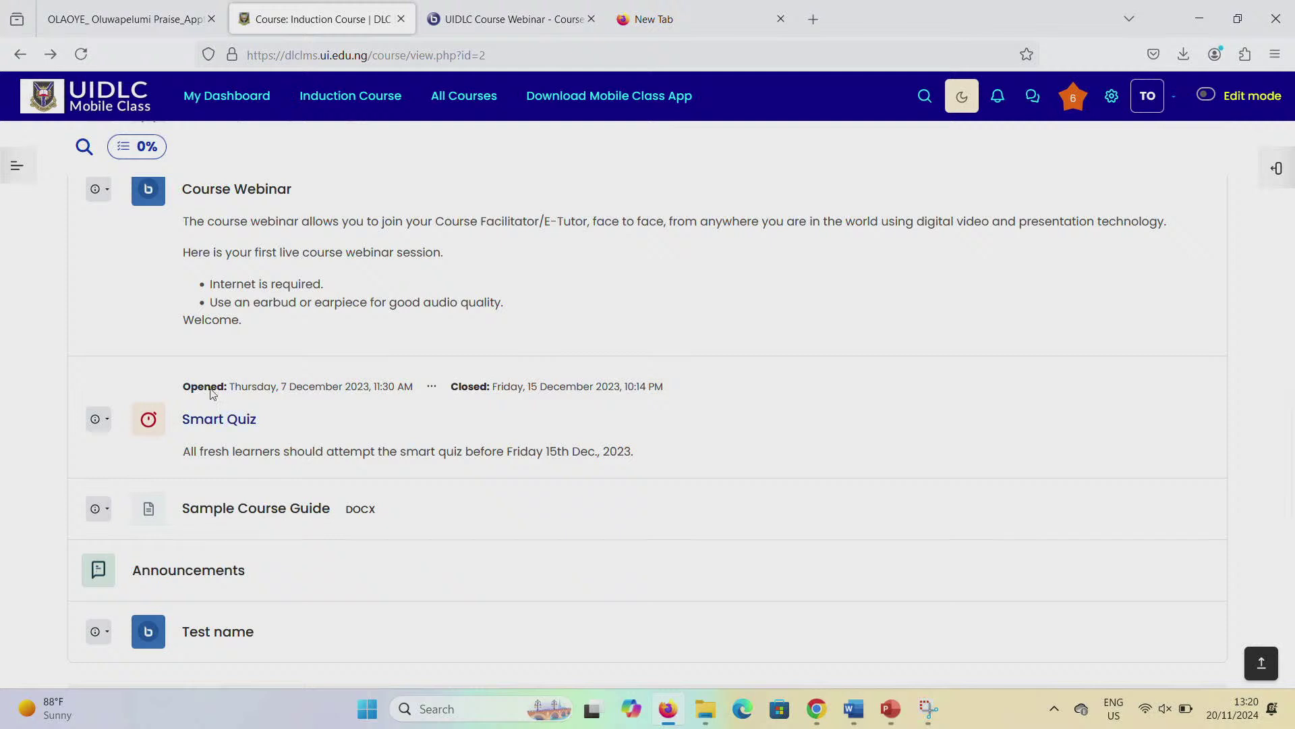
{"action": "left_click", "coordinate": [224, 431]}
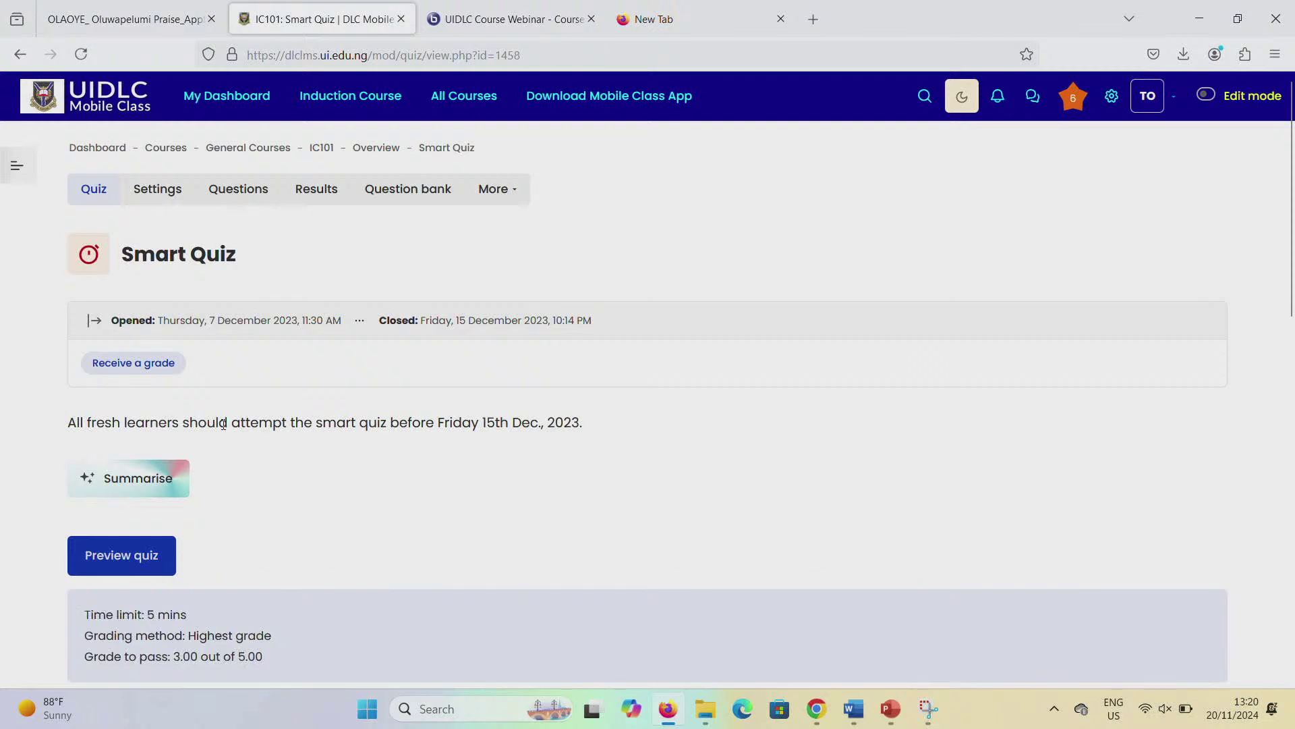
{"action": "scroll", "coordinate": [426, 407], "scroll_direction": "down", "scroll_amount": 1}
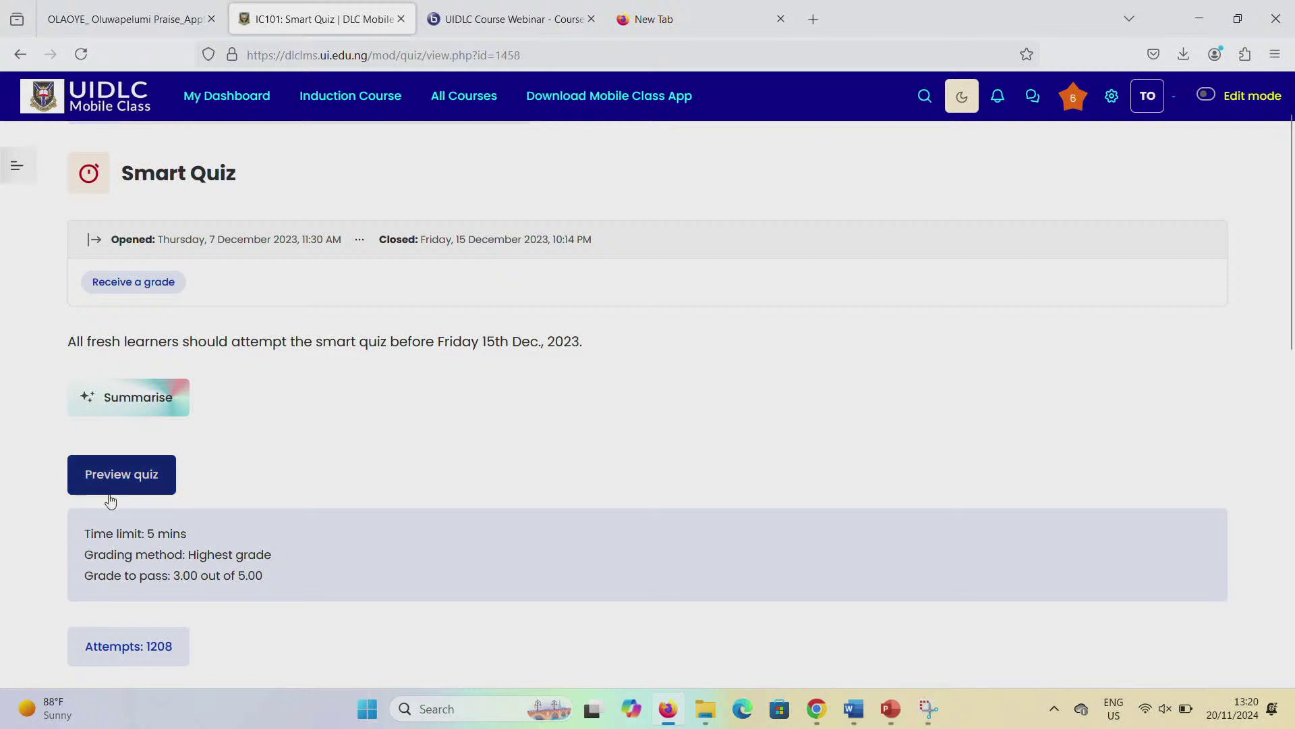
Step: Start a timed preview attempt of the Smart Quiz, view its first question, and return to the quiz's overview page
{"action": "left_click", "coordinate": [156, 481]}
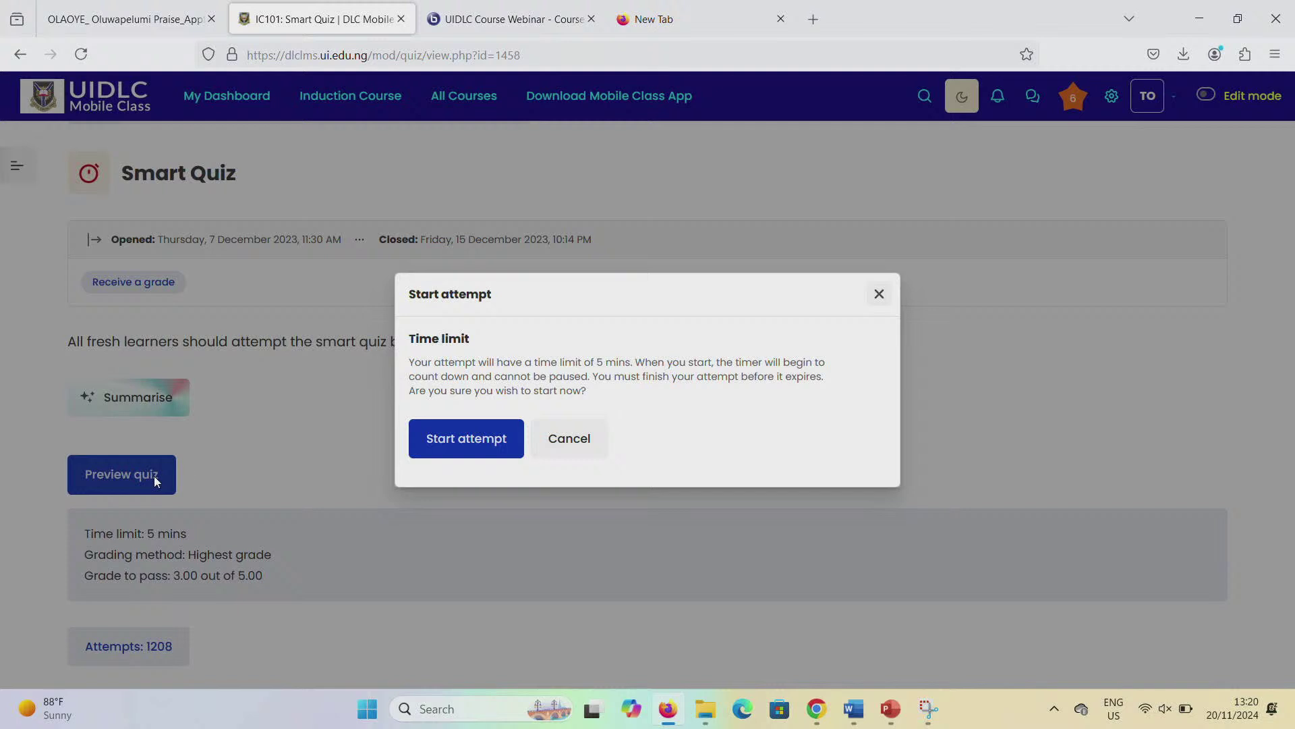
{"action": "left_click", "coordinate": [478, 439]}
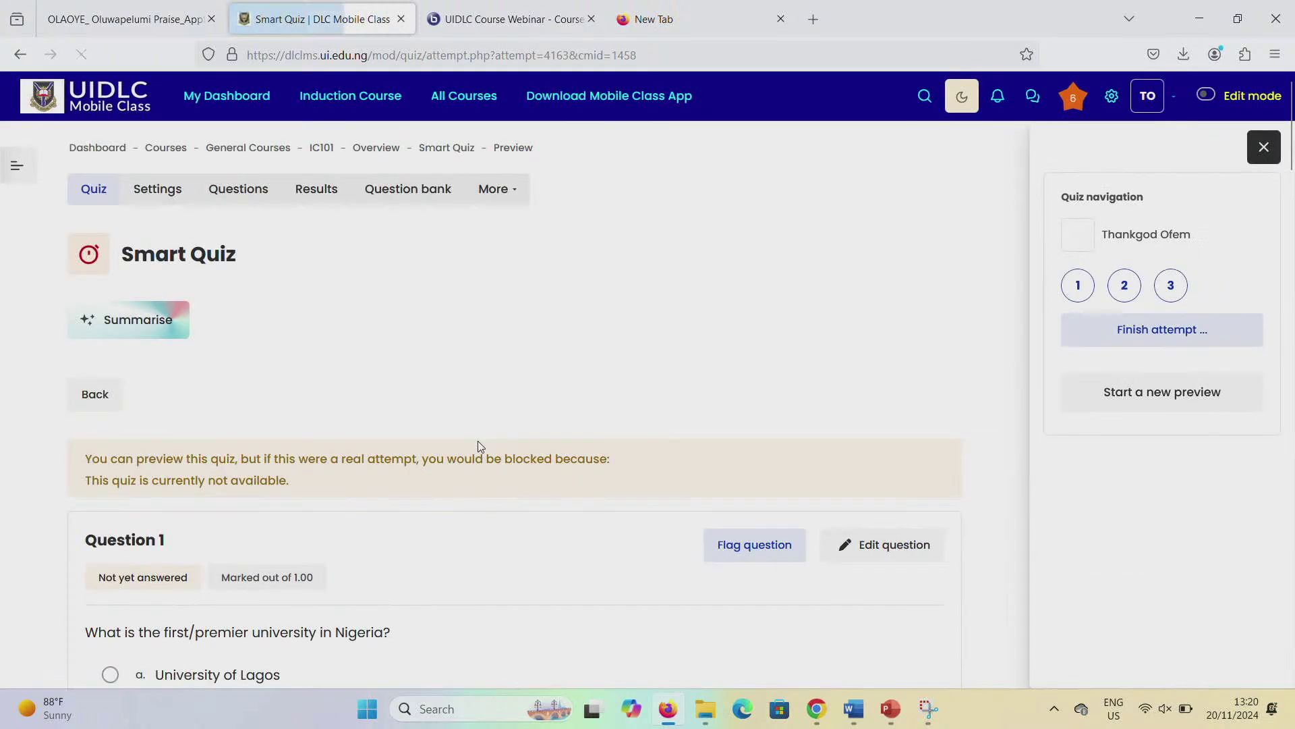
{"action": "scroll", "coordinate": [479, 445], "scroll_direction": "down", "scroll_amount": 2}
{"action": "scroll", "coordinate": [479, 445], "scroll_direction": "down", "scroll_amount": 2}
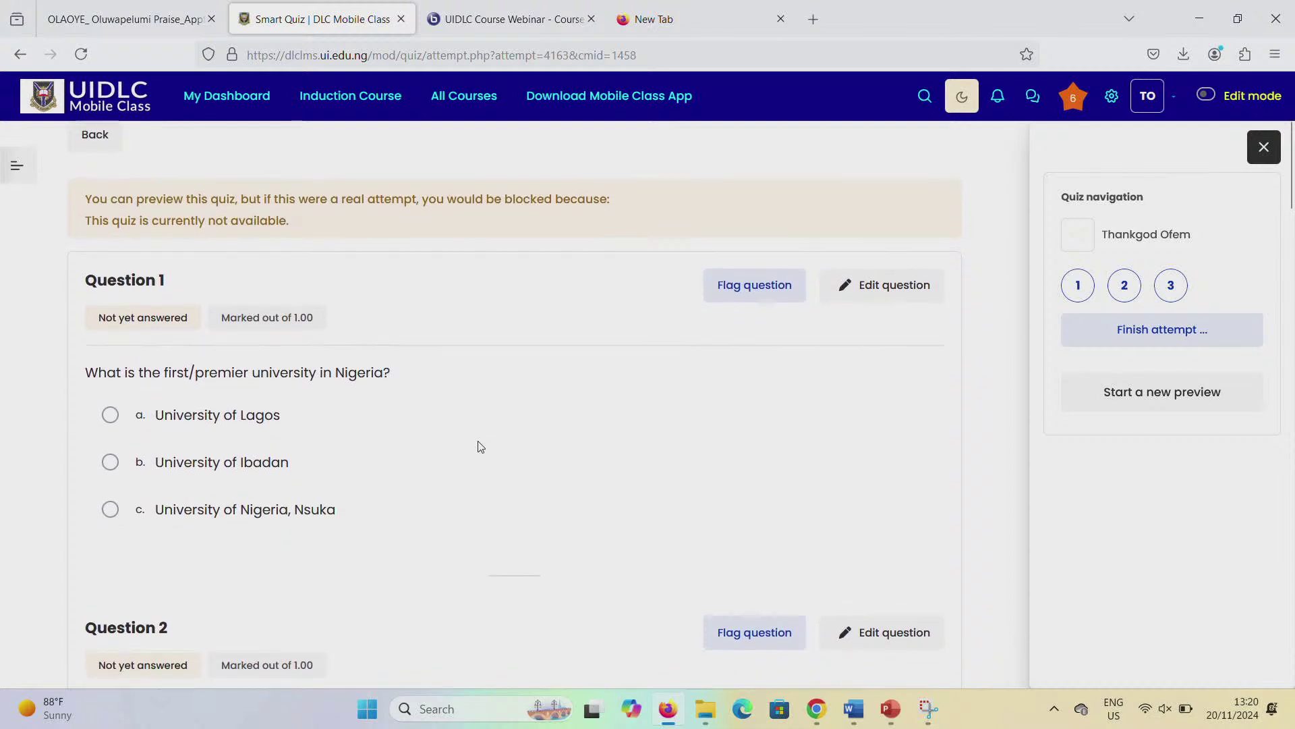
{"action": "scroll", "coordinate": [480, 445], "scroll_direction": "up", "scroll_amount": 5}
{"action": "left_click", "coordinate": [20, 54]}
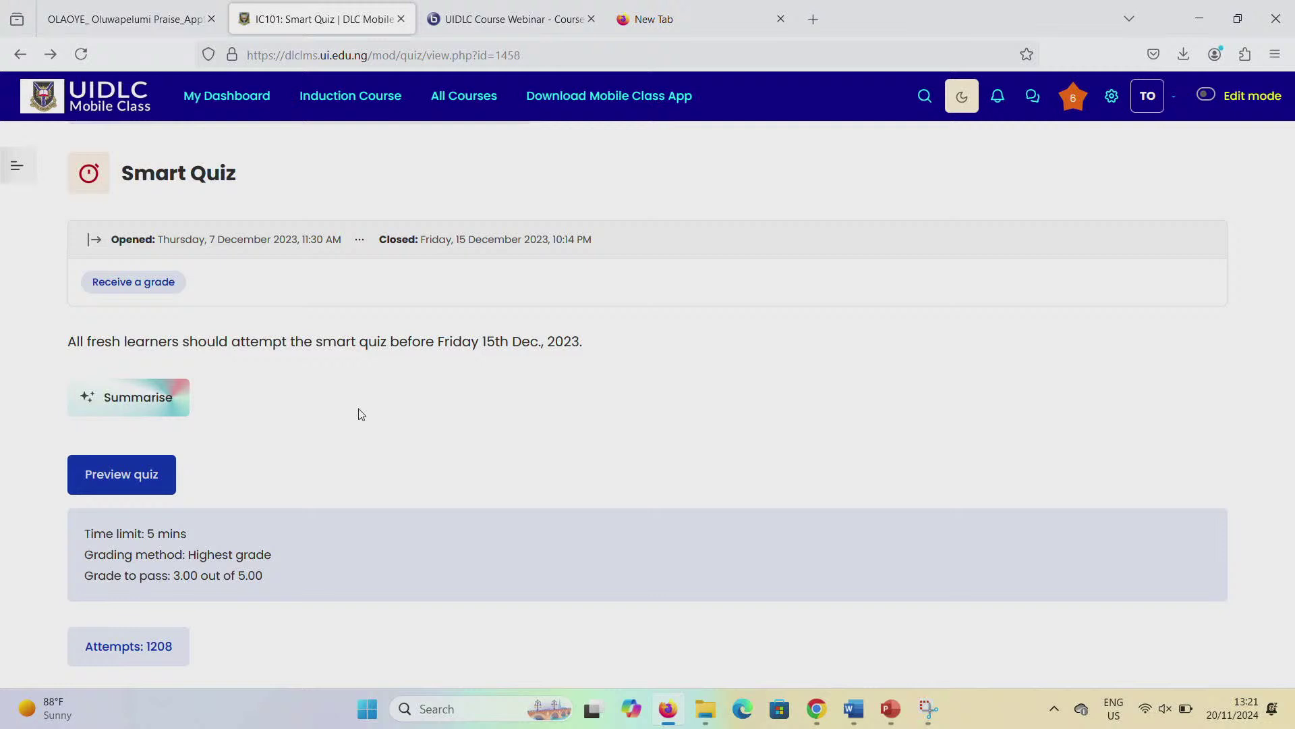
Step: Re-enter the Smart Quiz preview and examine its multiple-choice, true/false and picture-matching questions through to the option for finishing the attempt
{"action": "left_click", "coordinate": [131, 479]}
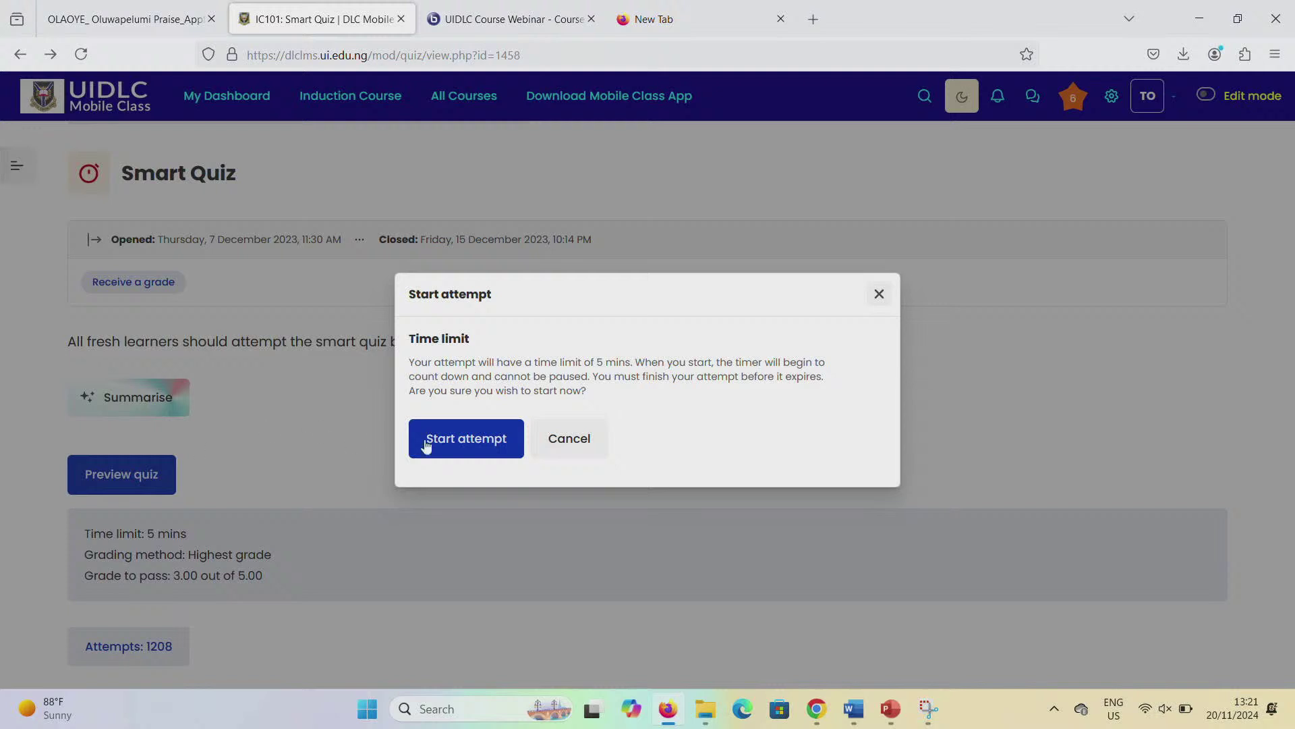
{"action": "left_click", "coordinate": [475, 440]}
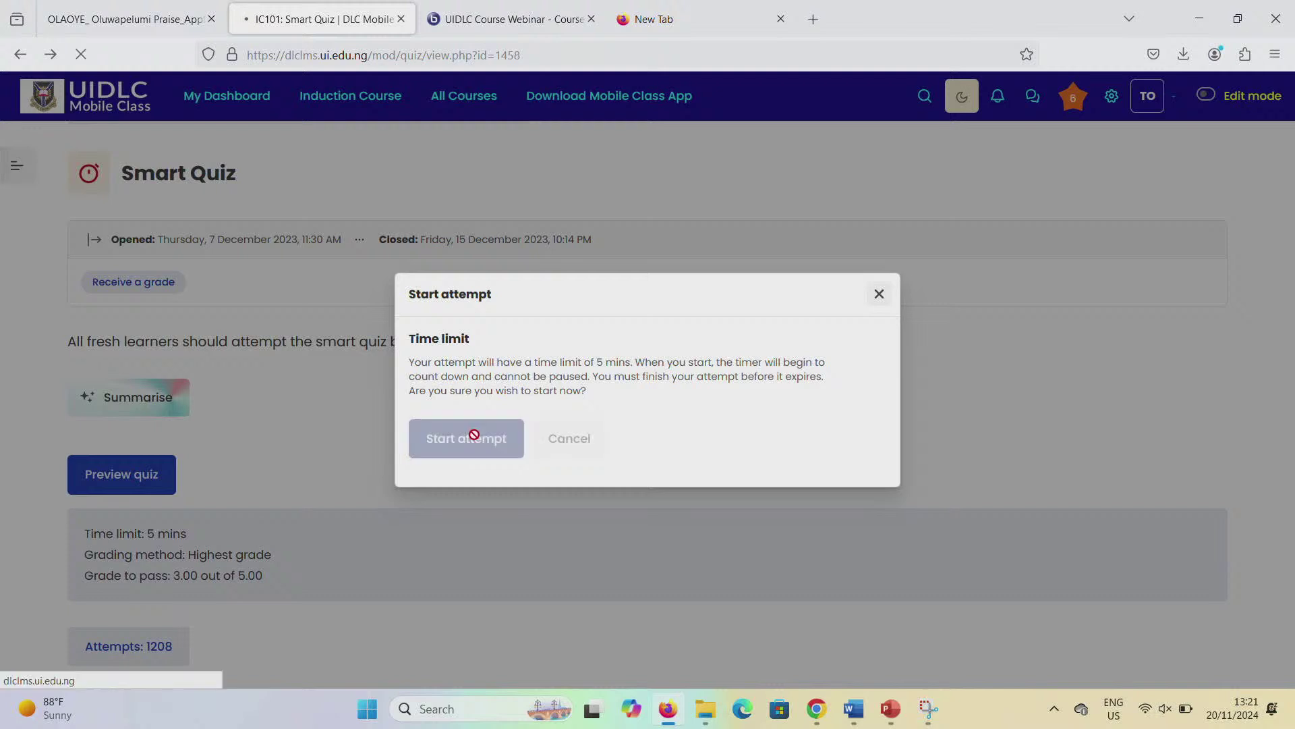
{"action": "scroll", "coordinate": [476, 439], "scroll_direction": "down", "scroll_amount": 3}
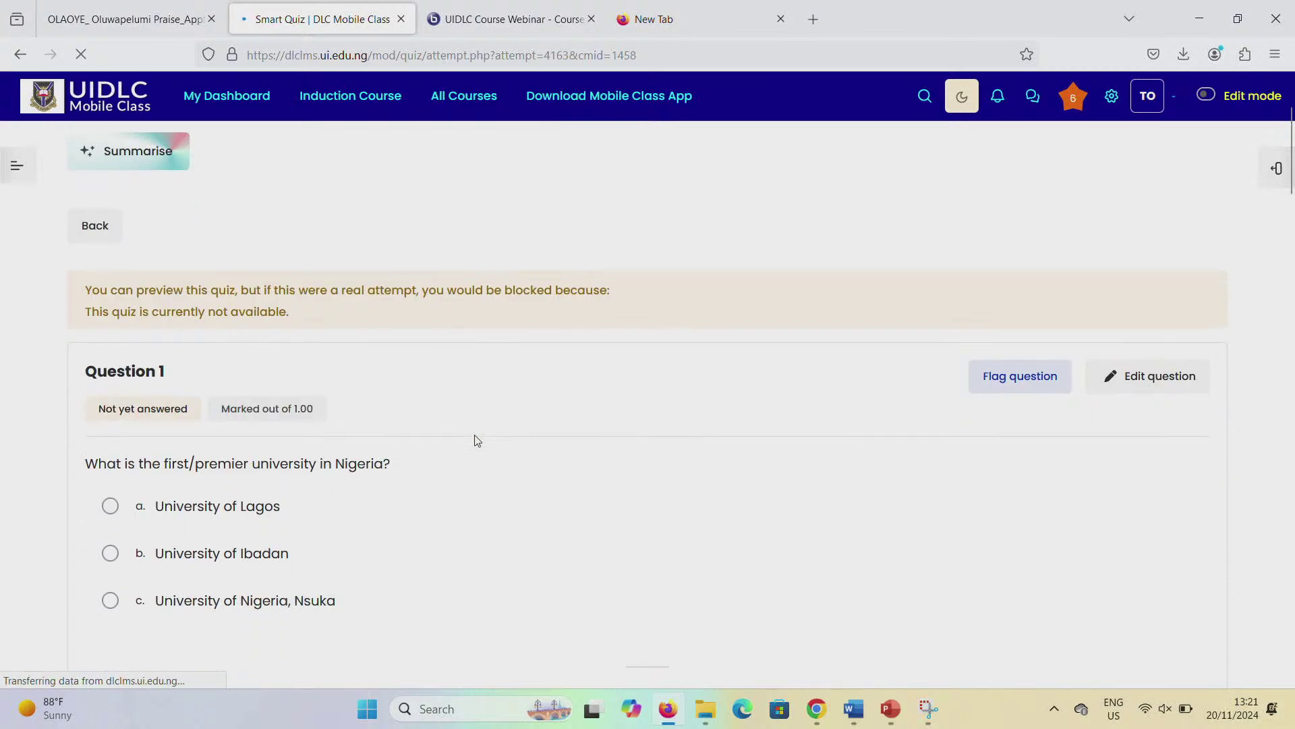
{"action": "scroll", "coordinate": [475, 440], "scroll_direction": "down", "scroll_amount": 15}
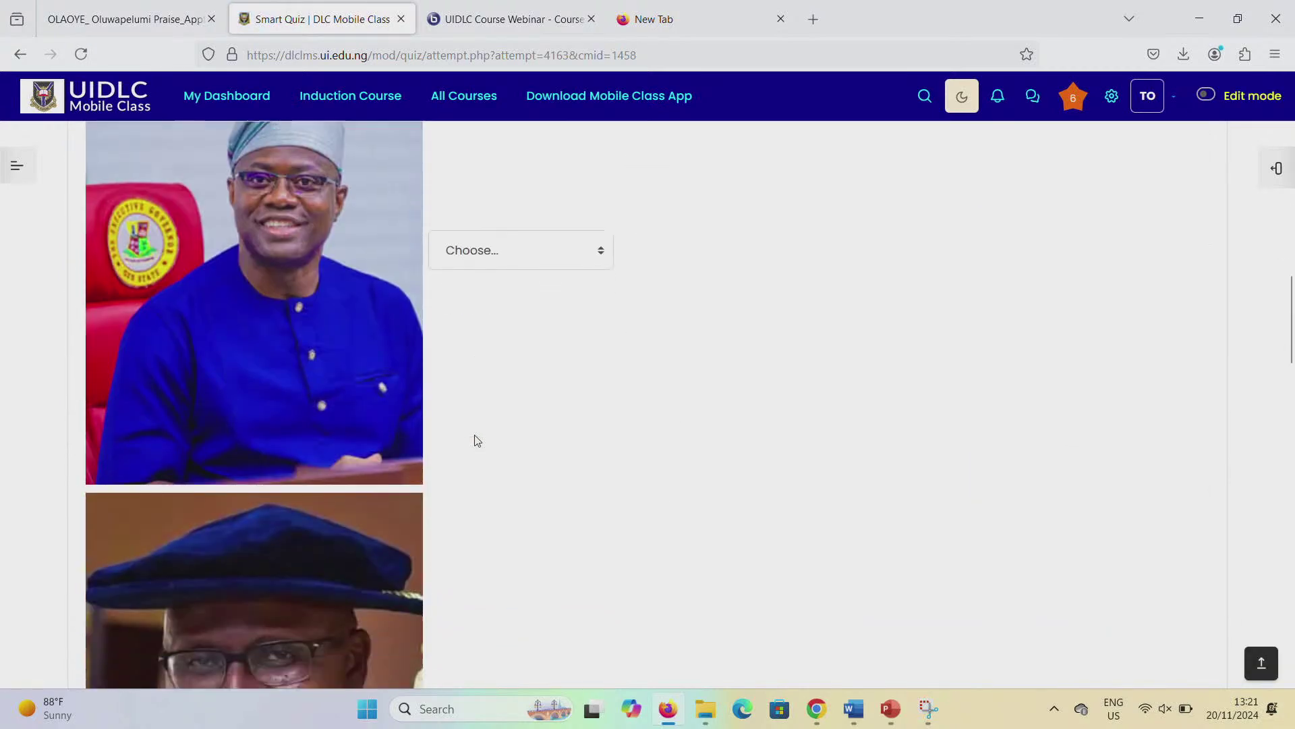
{"action": "scroll", "coordinate": [476, 440], "scroll_direction": "up", "scroll_amount": 15}
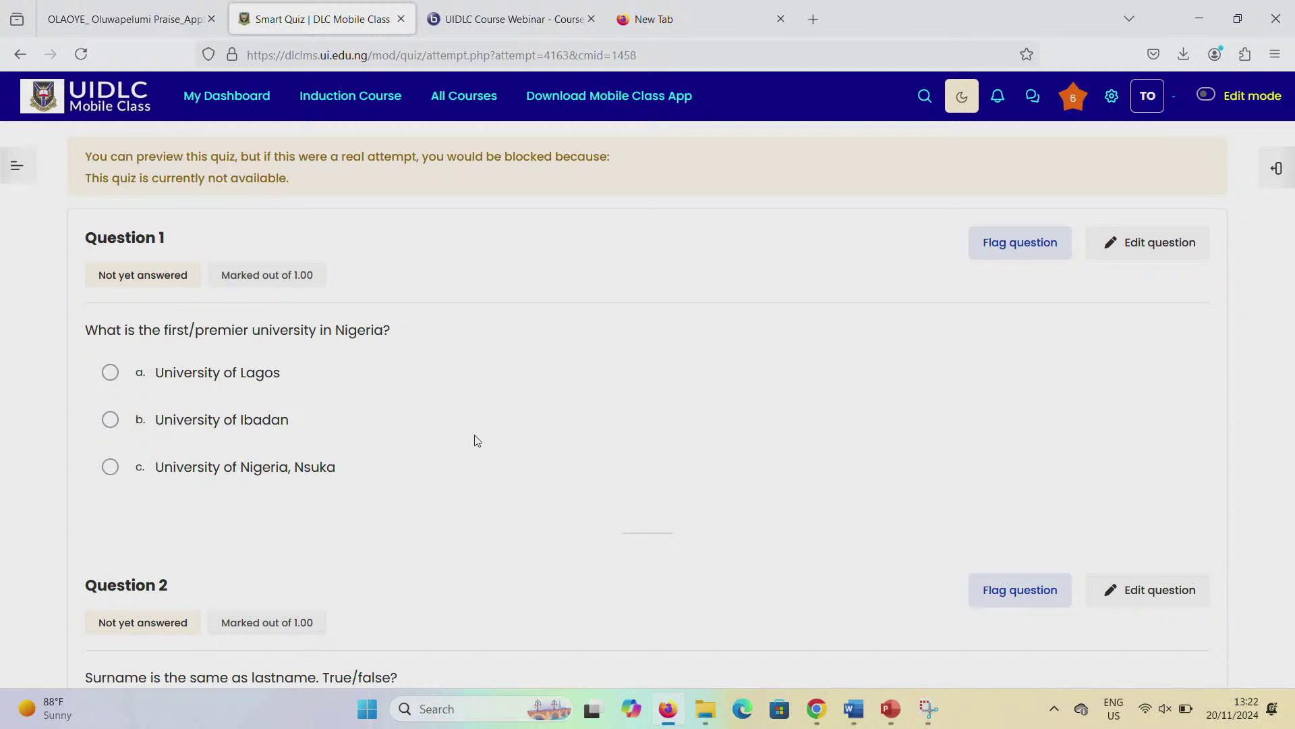
{"action": "scroll", "coordinate": [478, 440], "scroll_direction": "down", "scroll_amount": 4}
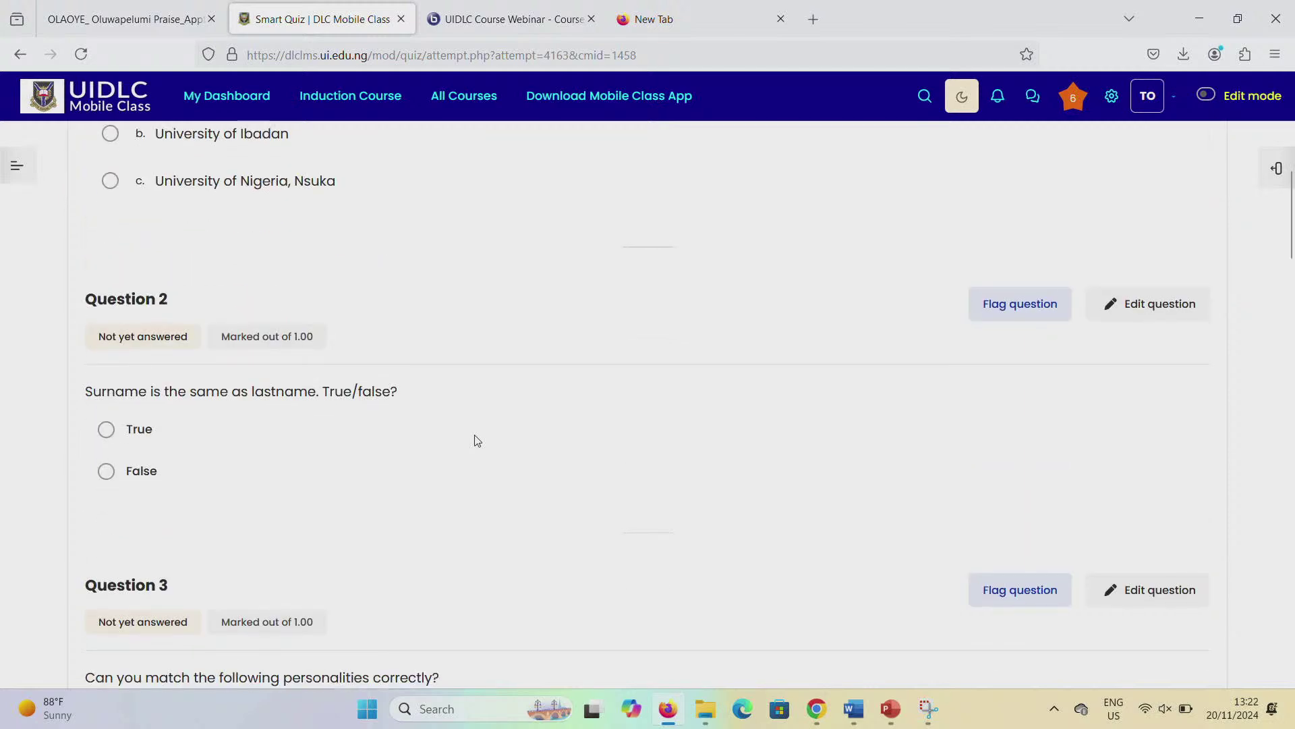
{"action": "scroll", "coordinate": [477, 440], "scroll_direction": "down", "scroll_amount": 5}
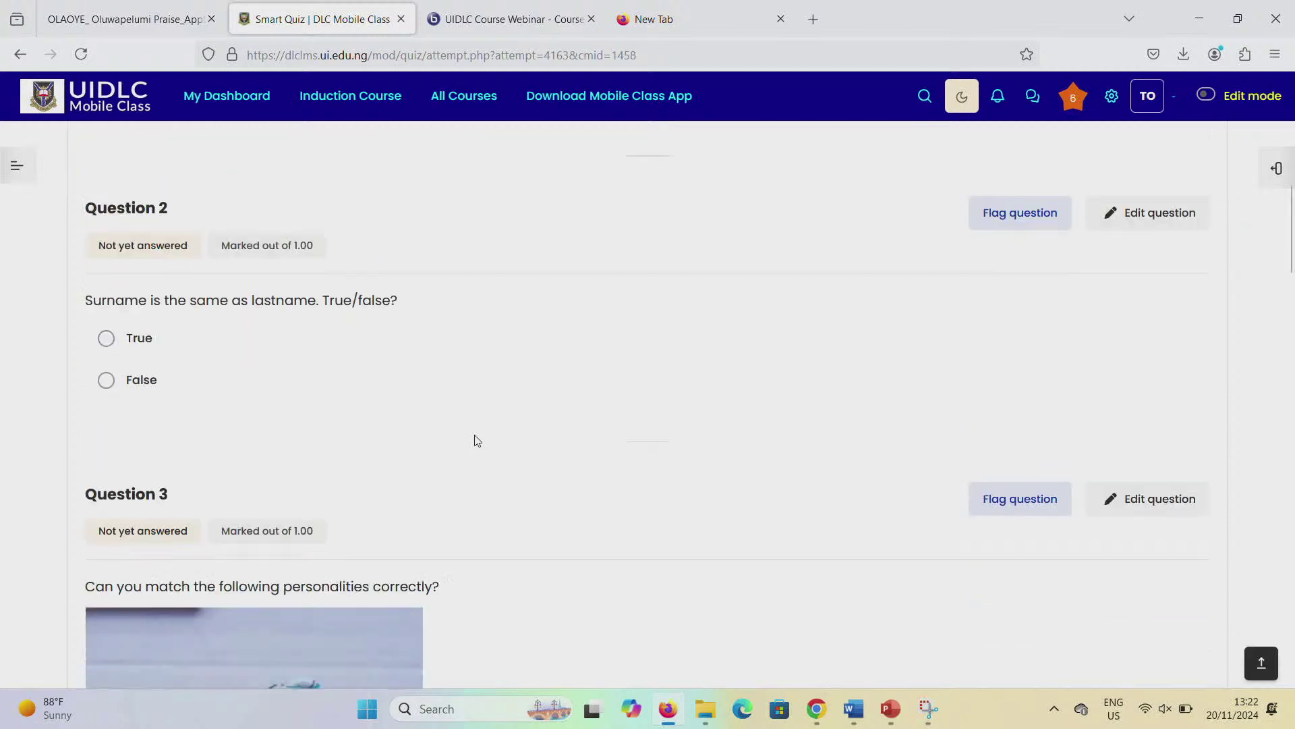
{"action": "scroll", "coordinate": [477, 440], "scroll_direction": "down", "scroll_amount": 3}
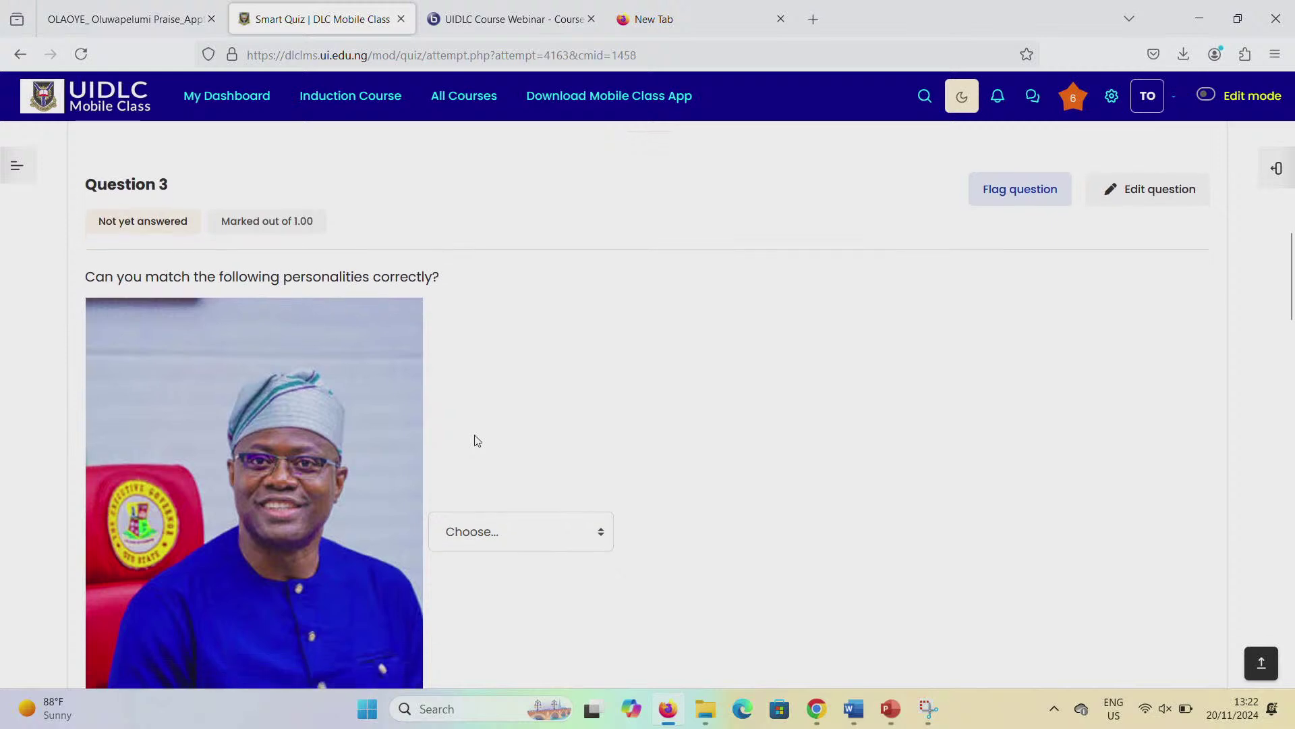
{"action": "scroll", "coordinate": [477, 441], "scroll_direction": "down", "scroll_amount": 15}
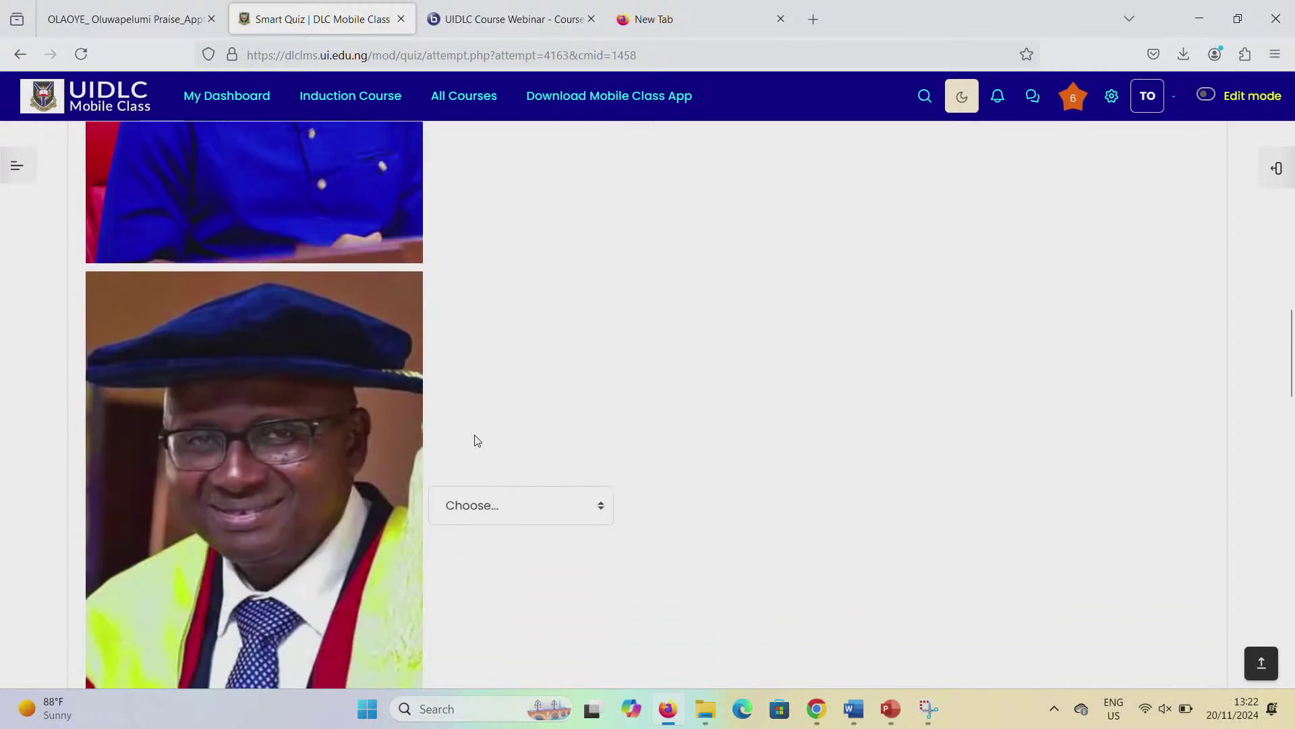
{"action": "scroll", "coordinate": [477, 441], "scroll_direction": "down", "scroll_amount": 8}
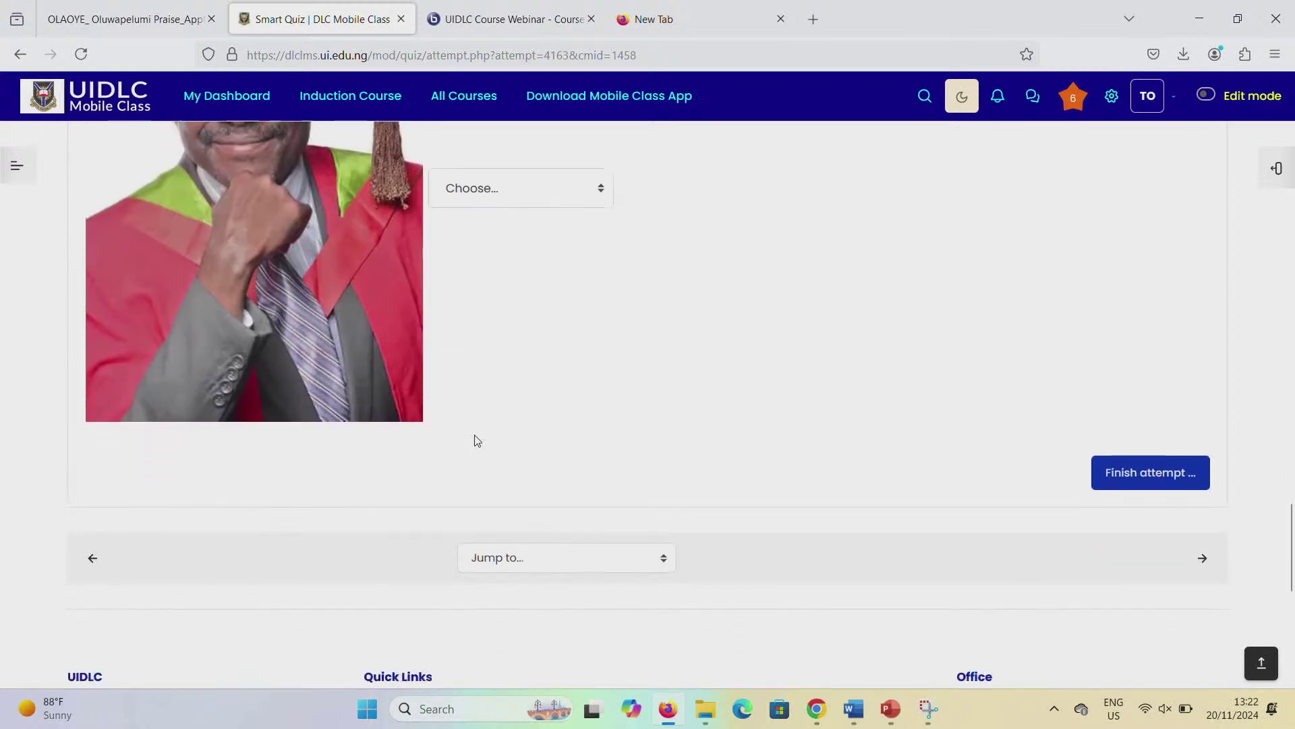
{"action": "scroll", "coordinate": [477, 440], "scroll_direction": "up", "scroll_amount": 3}
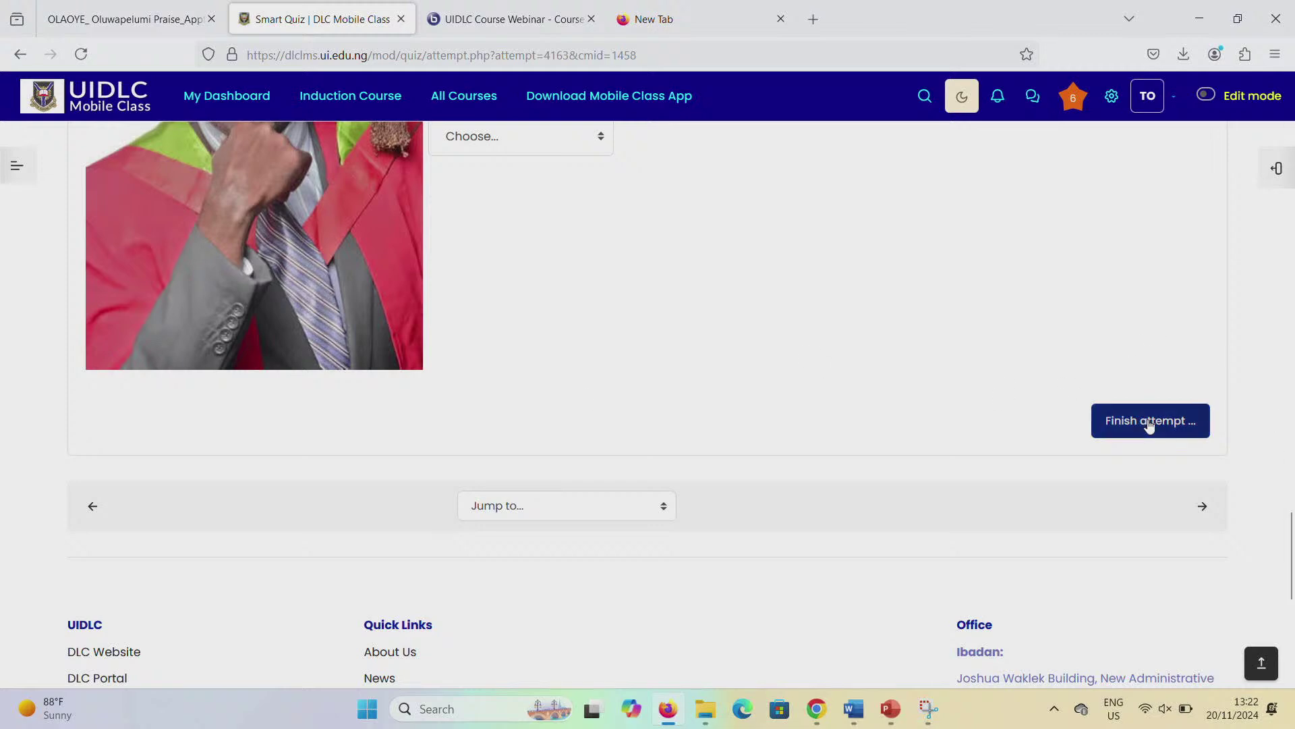
{"action": "scroll", "coordinate": [699, 361], "scroll_direction": "up", "scroll_amount": 10}
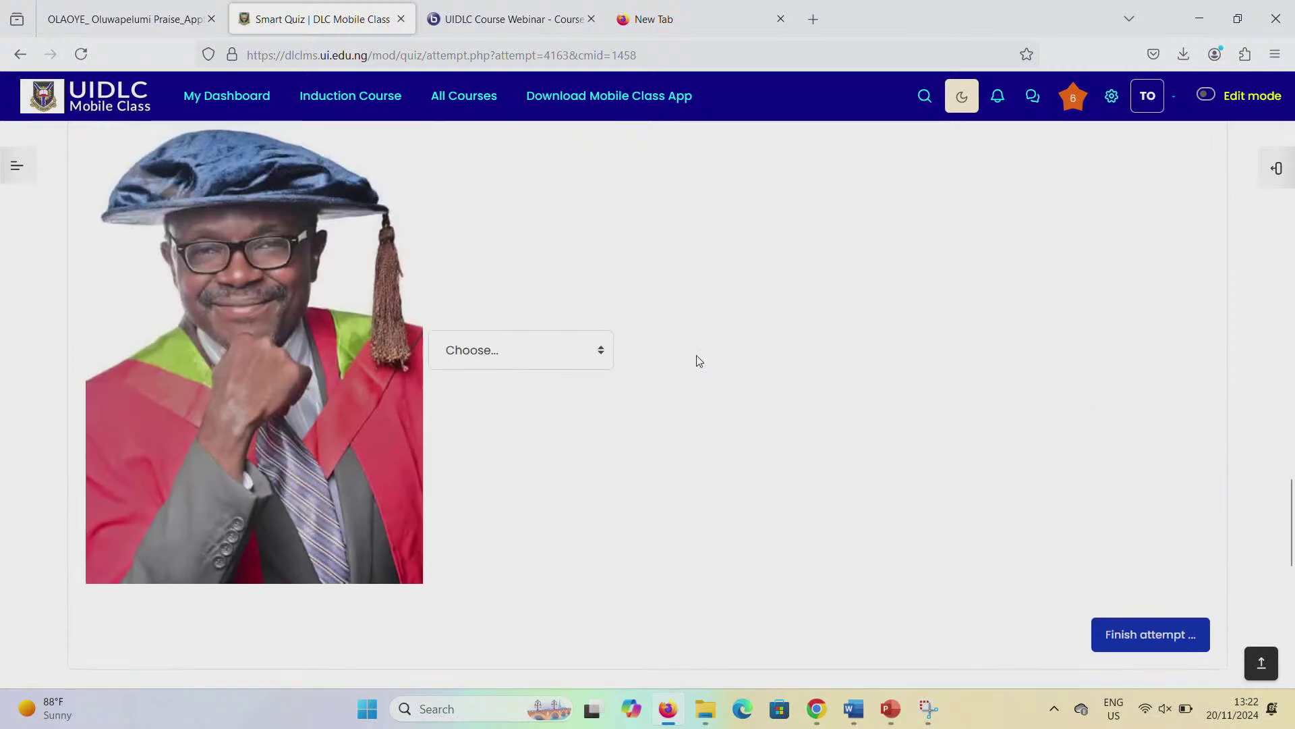
{"action": "scroll", "coordinate": [699, 361], "scroll_direction": "up", "scroll_amount": 10}
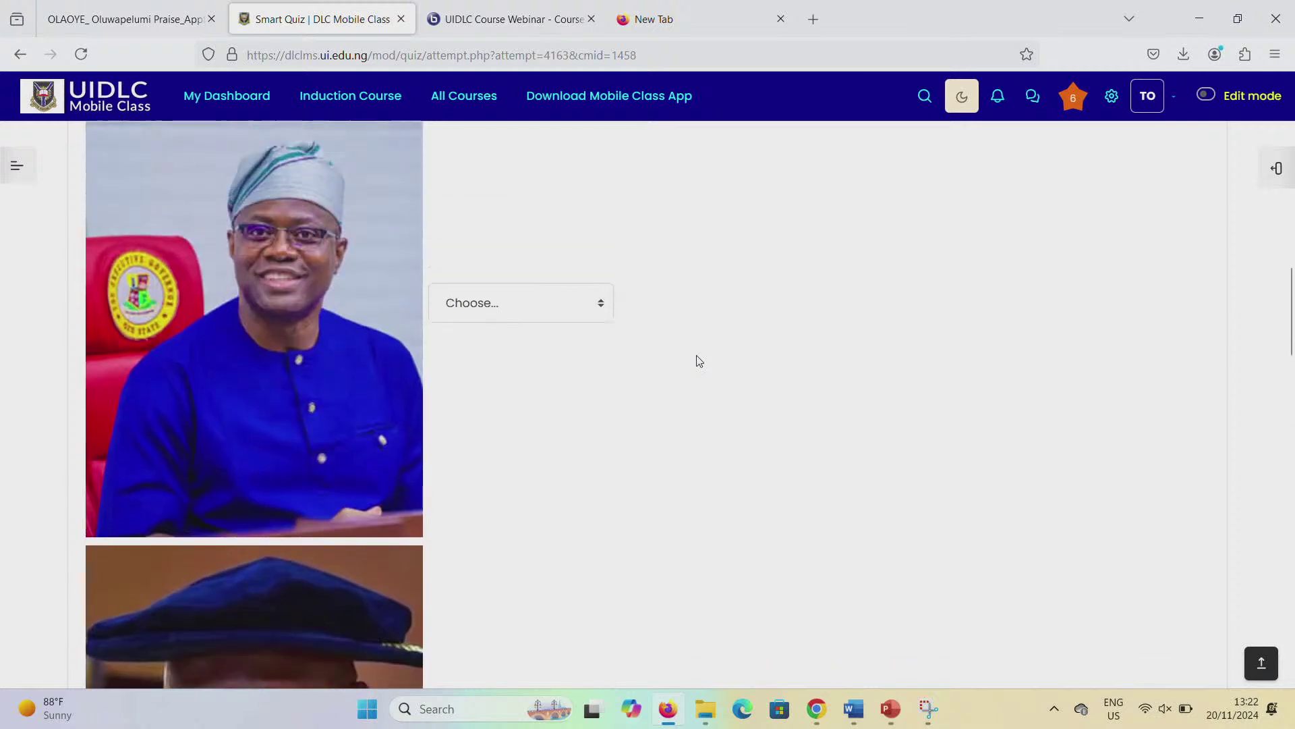
{"action": "scroll", "coordinate": [699, 361], "scroll_direction": "up", "scroll_amount": 5}
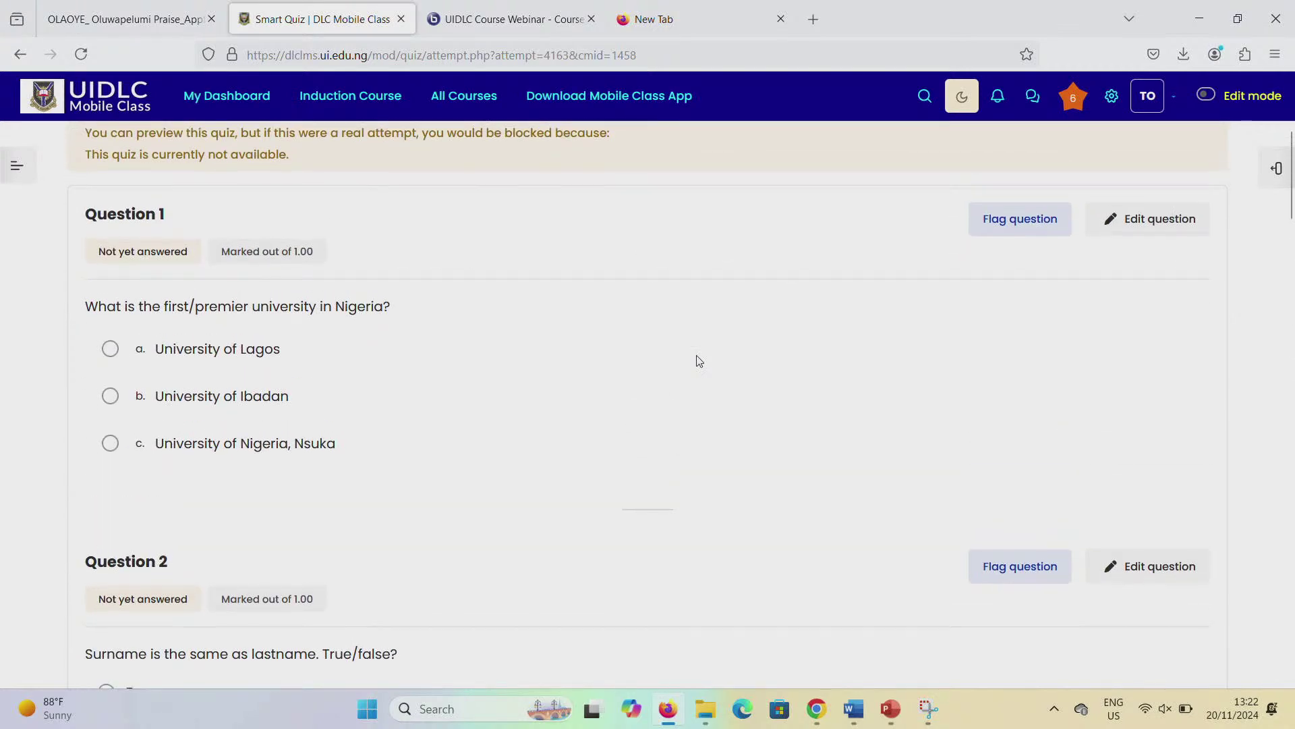
{"action": "scroll", "coordinate": [699, 361], "scroll_direction": "up", "scroll_amount": 2}
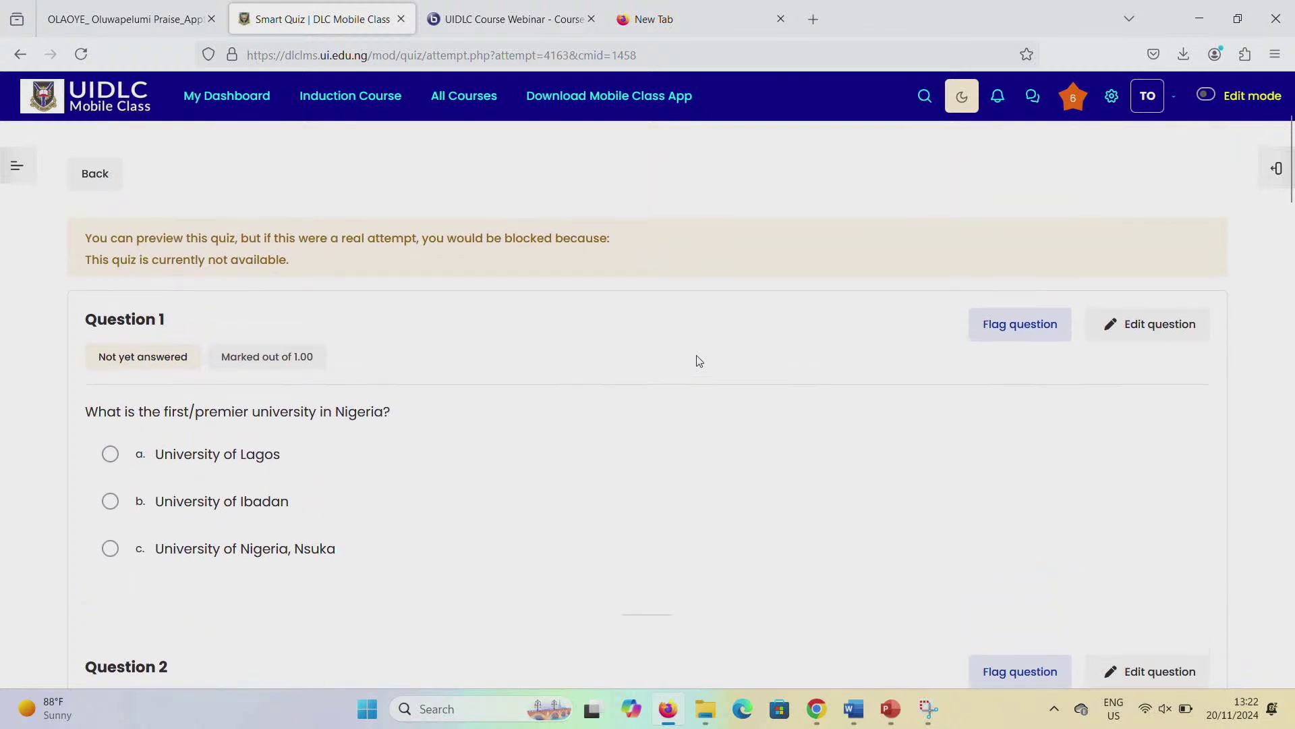
{"action": "scroll", "coordinate": [699, 361], "scroll_direction": "up", "scroll_amount": 3}
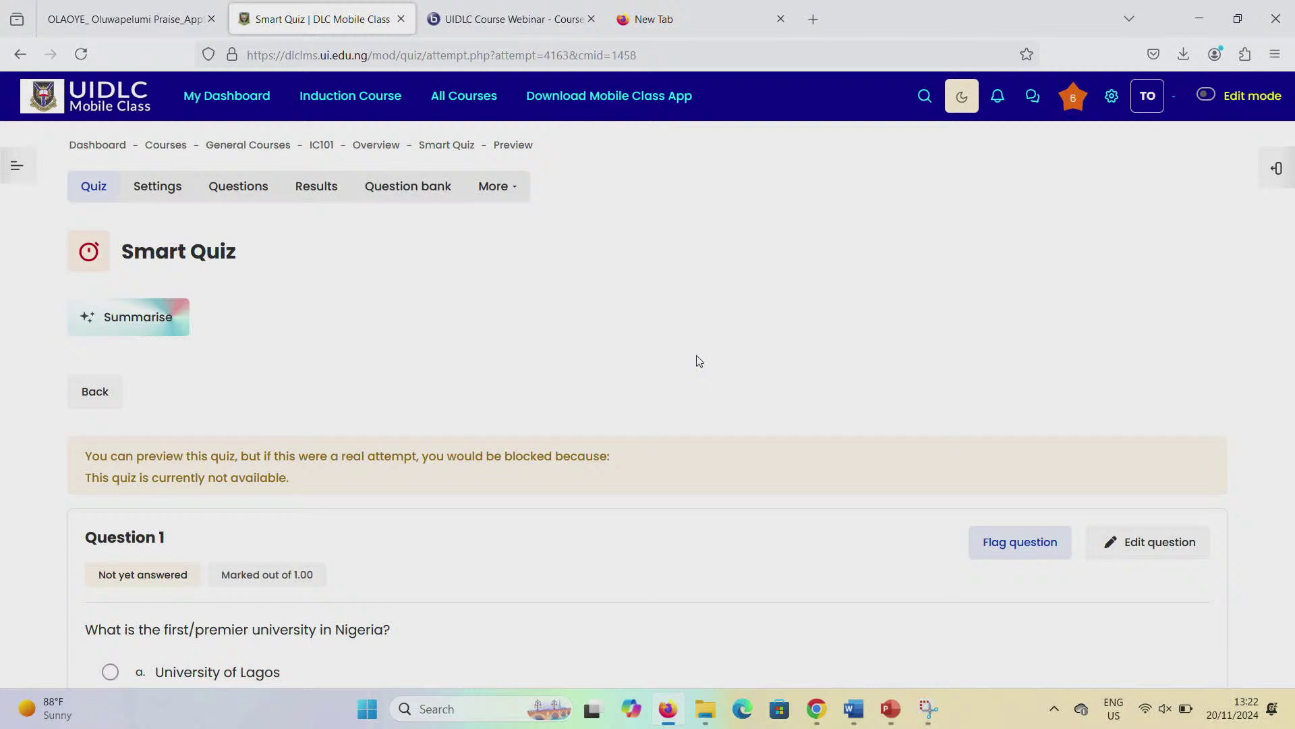
{"action": "scroll", "coordinate": [334, 359], "scroll_direction": "down", "scroll_amount": 2}
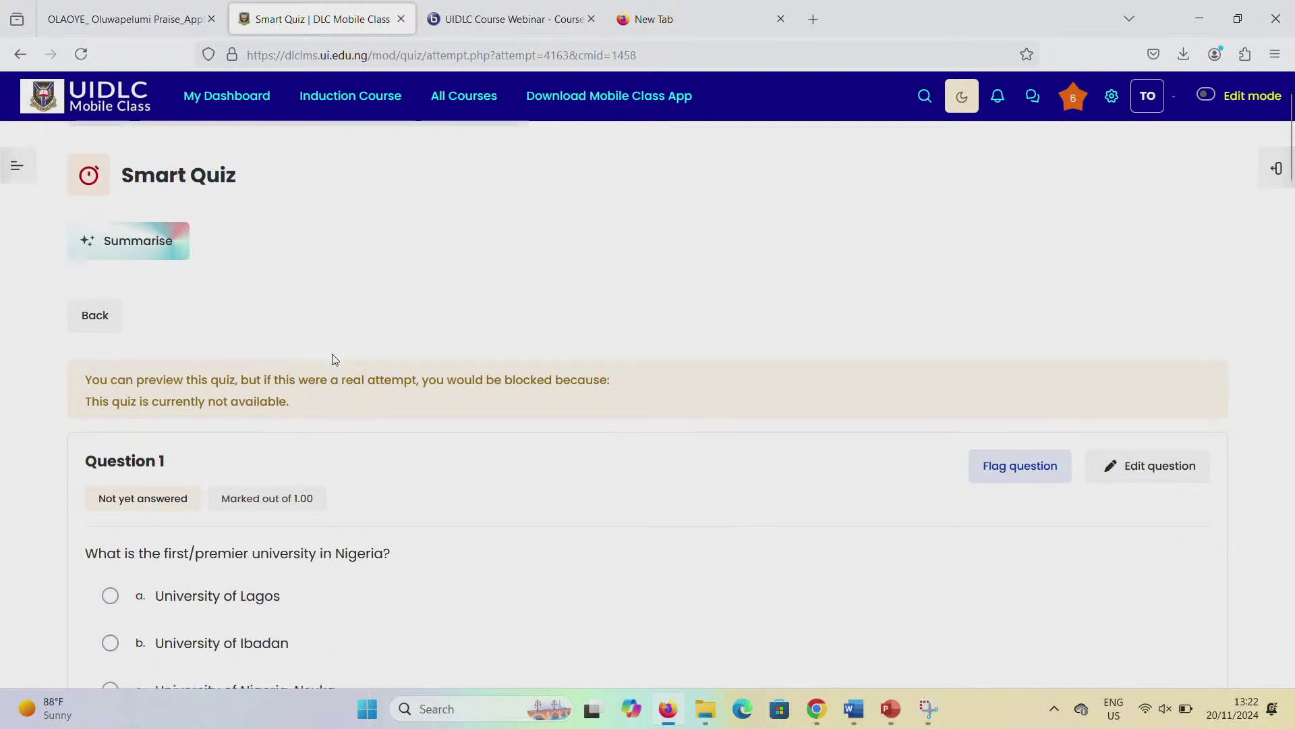
{"action": "scroll", "coordinate": [415, 287], "scroll_direction": "up", "scroll_amount": 2}
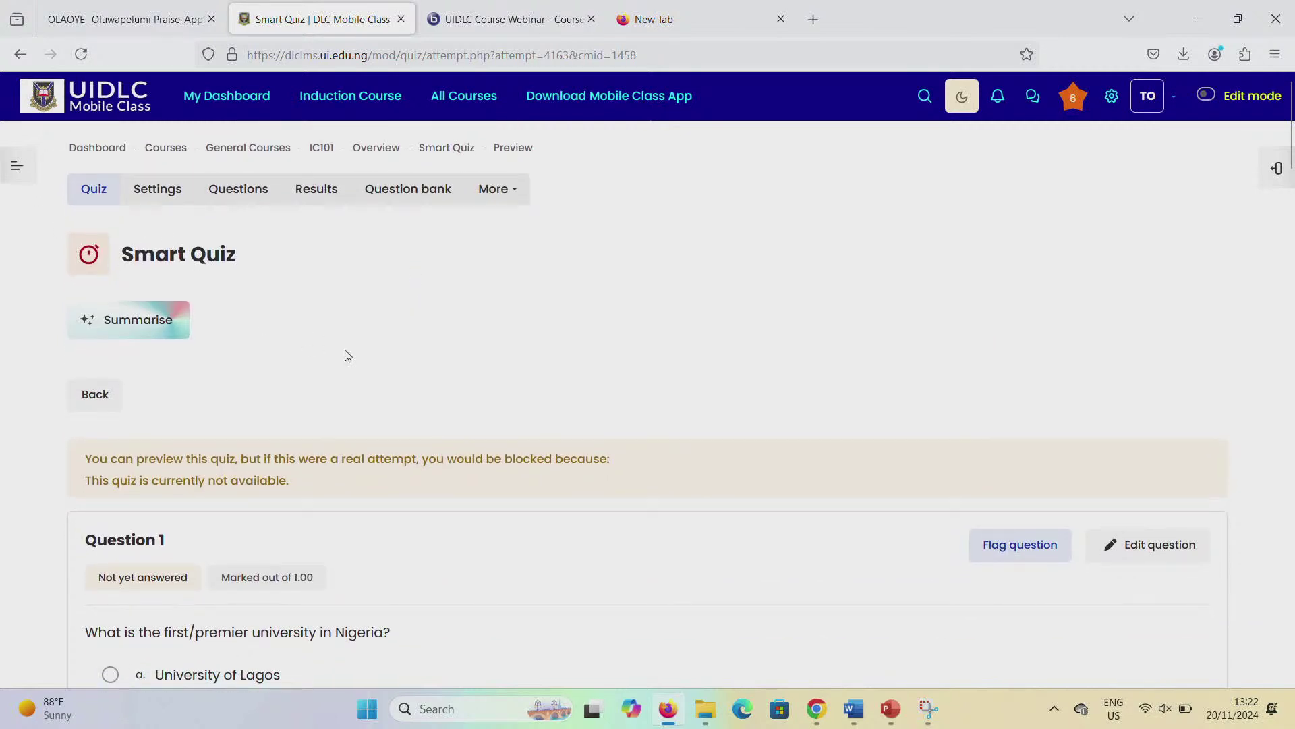
Step: Leave the quiz, return to the Induction Course page, and turn on Edit mode
{"action": "left_click", "coordinate": [22, 54]}
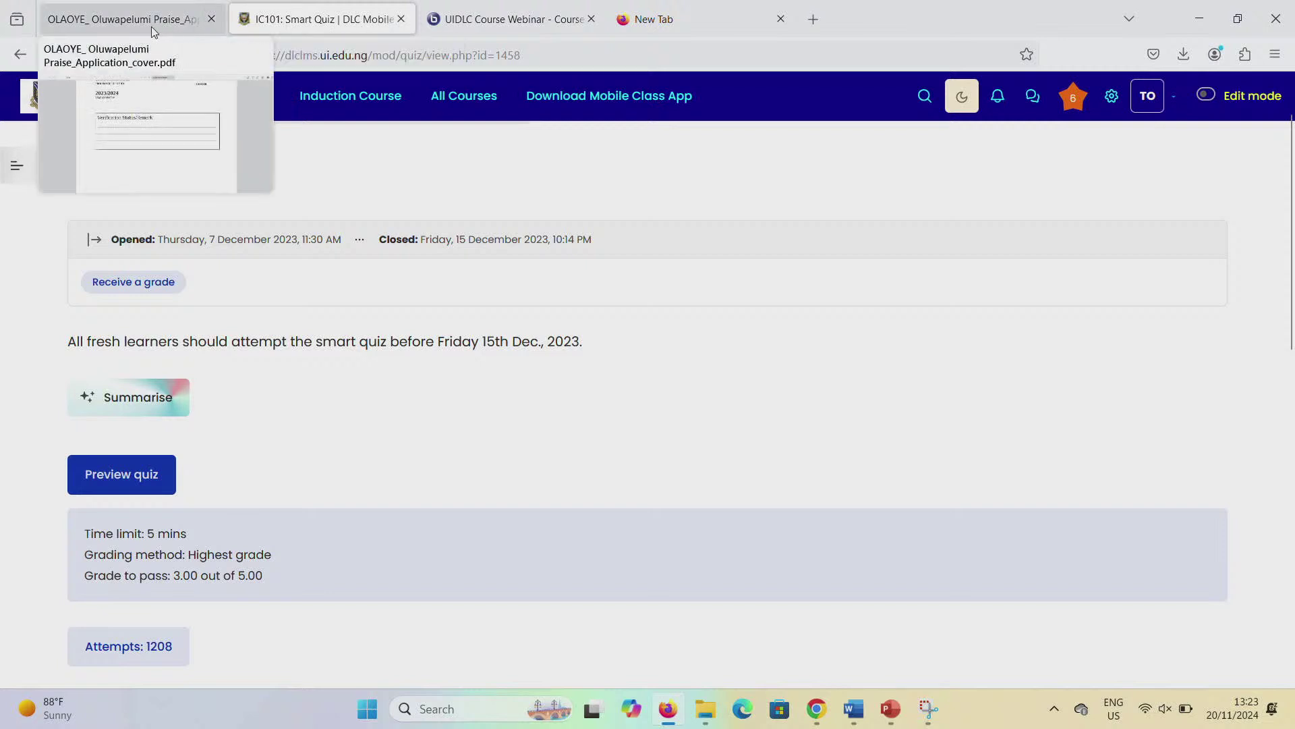
{"action": "left_click", "coordinate": [21, 63]}
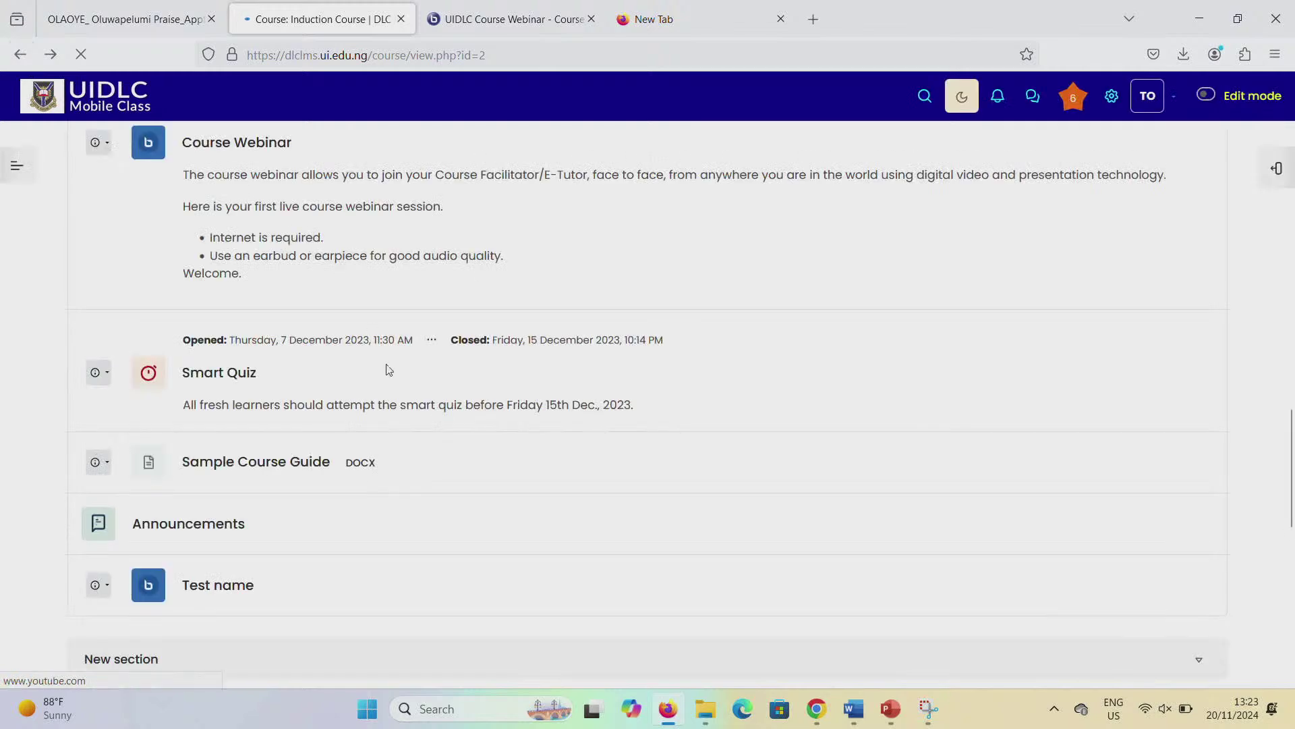
{"action": "scroll", "coordinate": [388, 370], "scroll_direction": "up", "scroll_amount": 15}
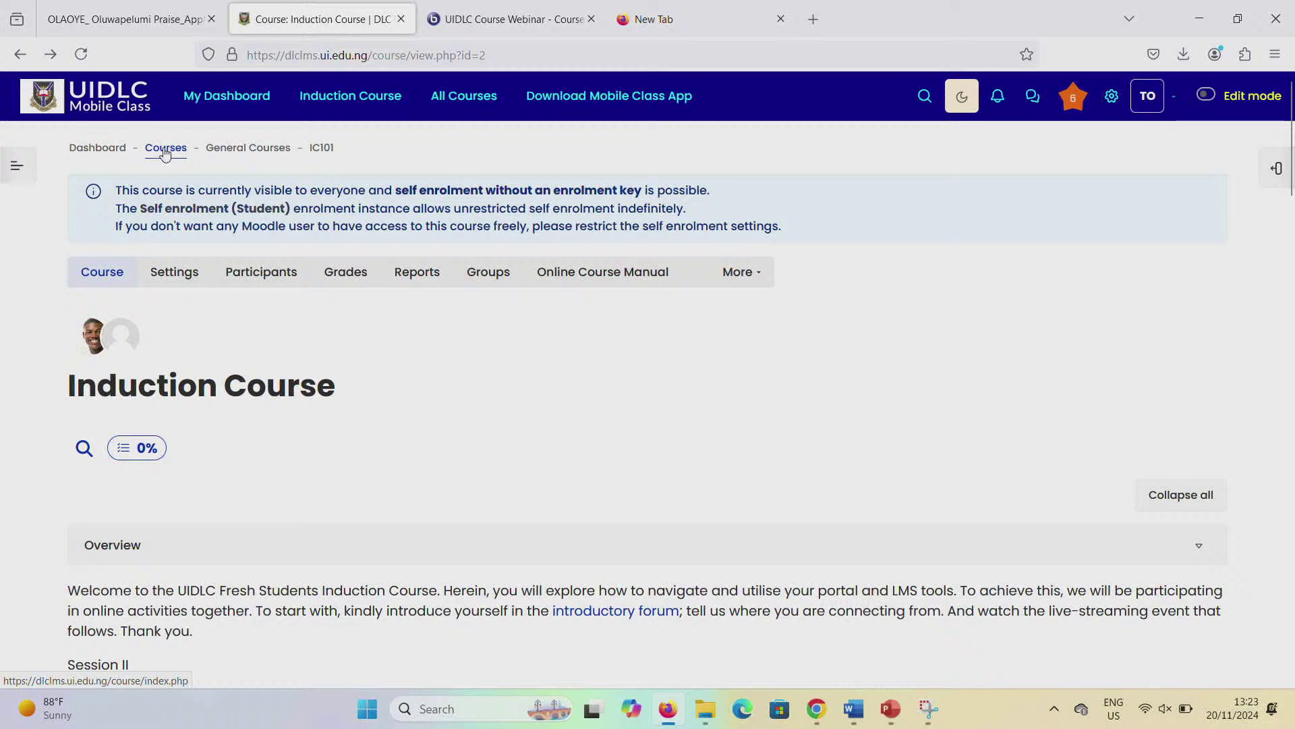
{"action": "left_click", "coordinate": [1208, 98]}
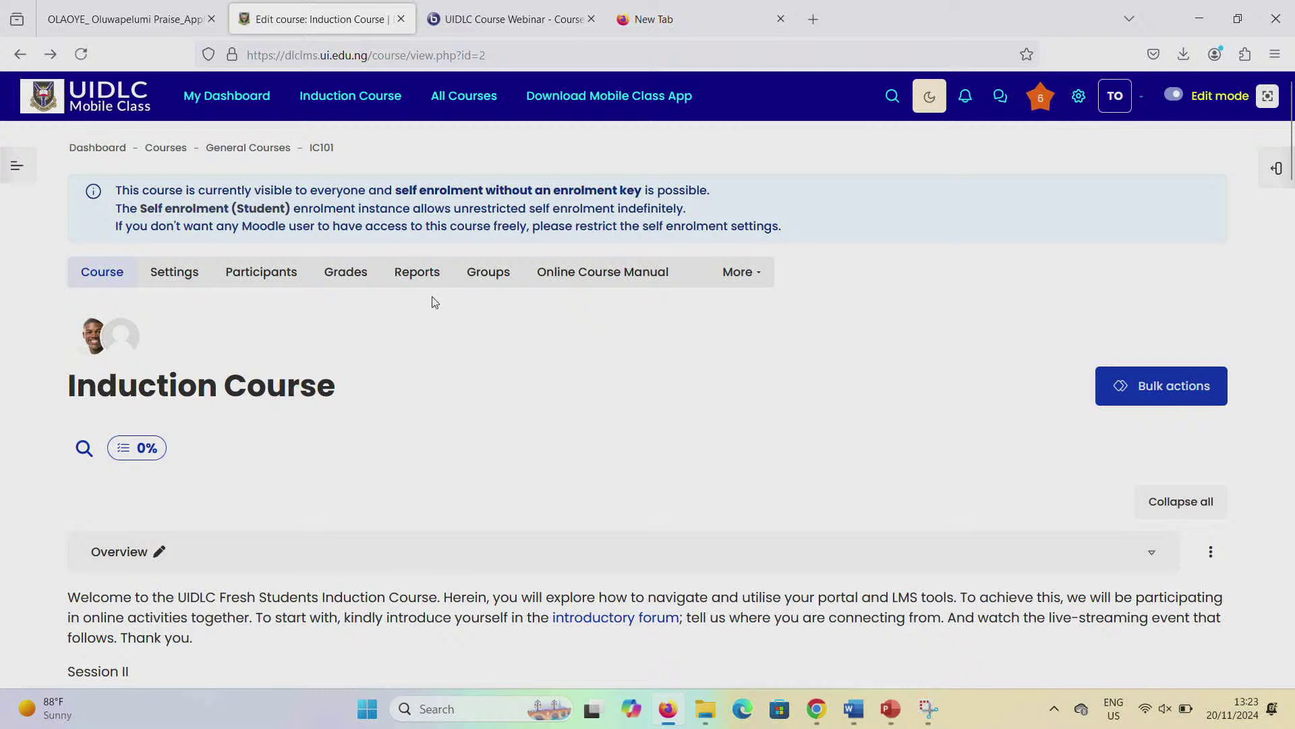
Step: Add a new Quiz activity to the Induction Course between the Course Webinar and the Smart Quiz
{"action": "scroll", "coordinate": [700, 411], "scroll_direction": "down", "scroll_amount": 10}
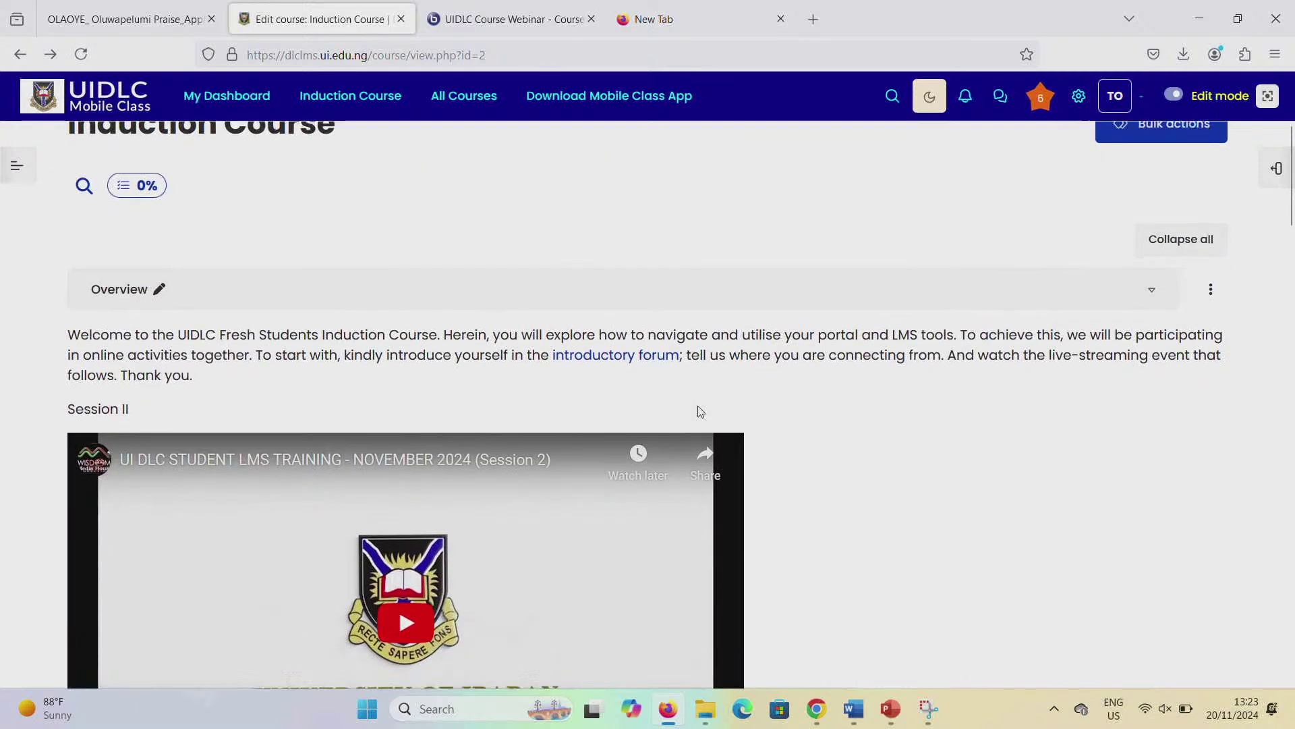
{"action": "scroll", "coordinate": [699, 412], "scroll_direction": "up", "scroll_amount": 10}
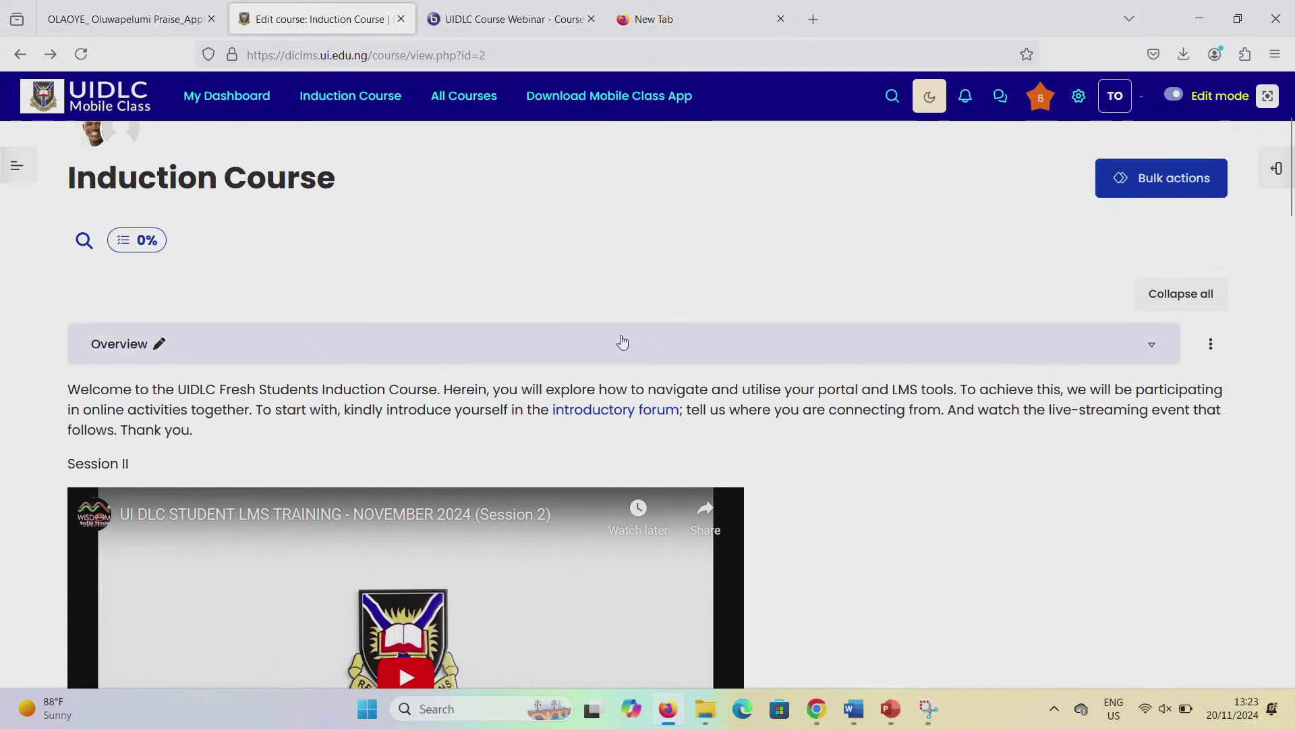
{"action": "scroll", "coordinate": [325, 264], "scroll_direction": "up", "scroll_amount": 3}
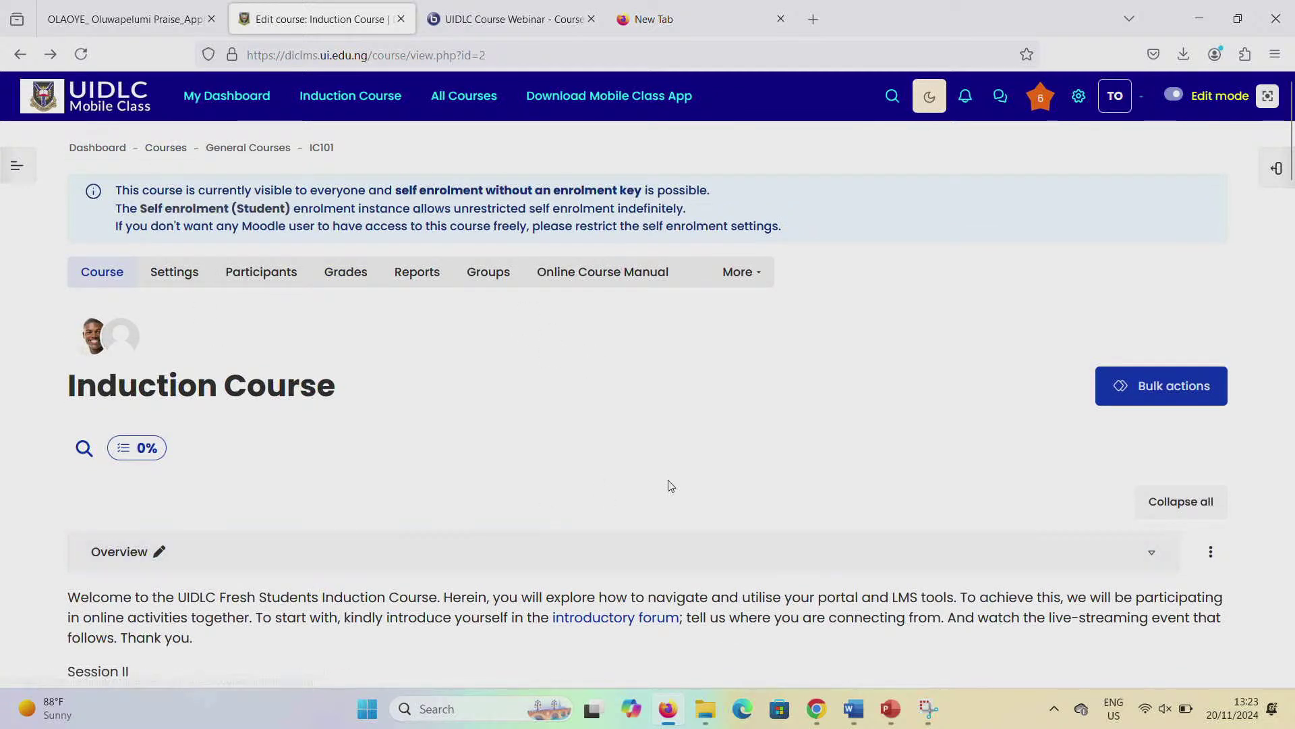
{"action": "scroll", "coordinate": [671, 483], "scroll_direction": "down", "scroll_amount": 1}
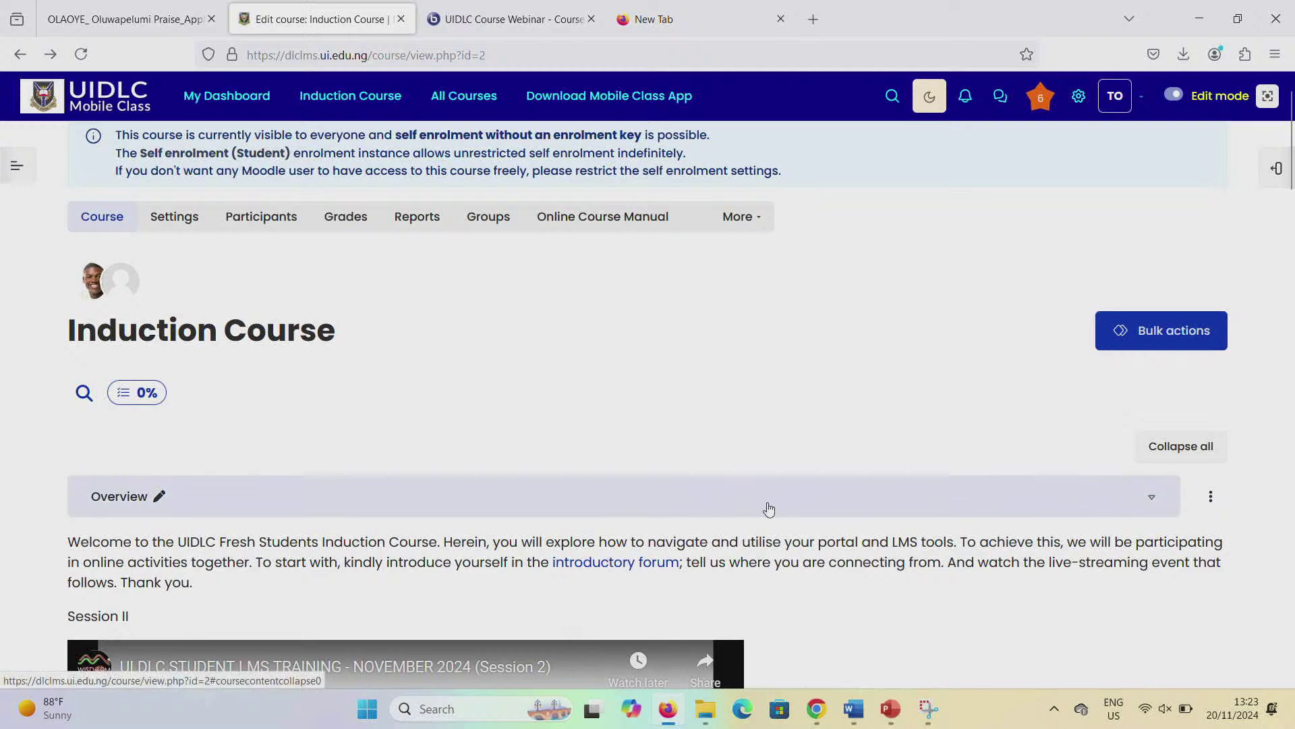
{"action": "scroll", "coordinate": [733, 441], "scroll_direction": "down", "scroll_amount": 5}
{"action": "scroll", "coordinate": [733, 436], "scroll_direction": "down", "scroll_amount": 10}
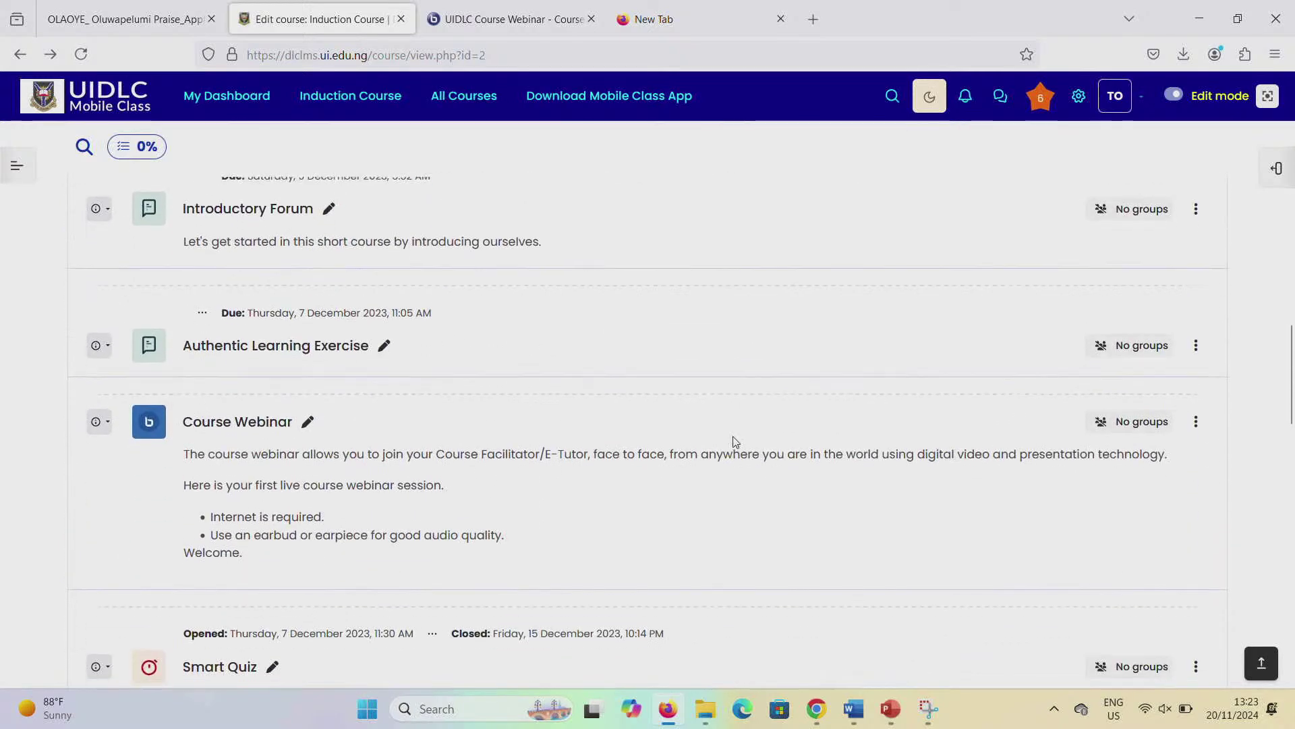
{"action": "scroll", "coordinate": [733, 436], "scroll_direction": "down", "scroll_amount": 1}
{"action": "mouse_move", "coordinate": [701, 487]}
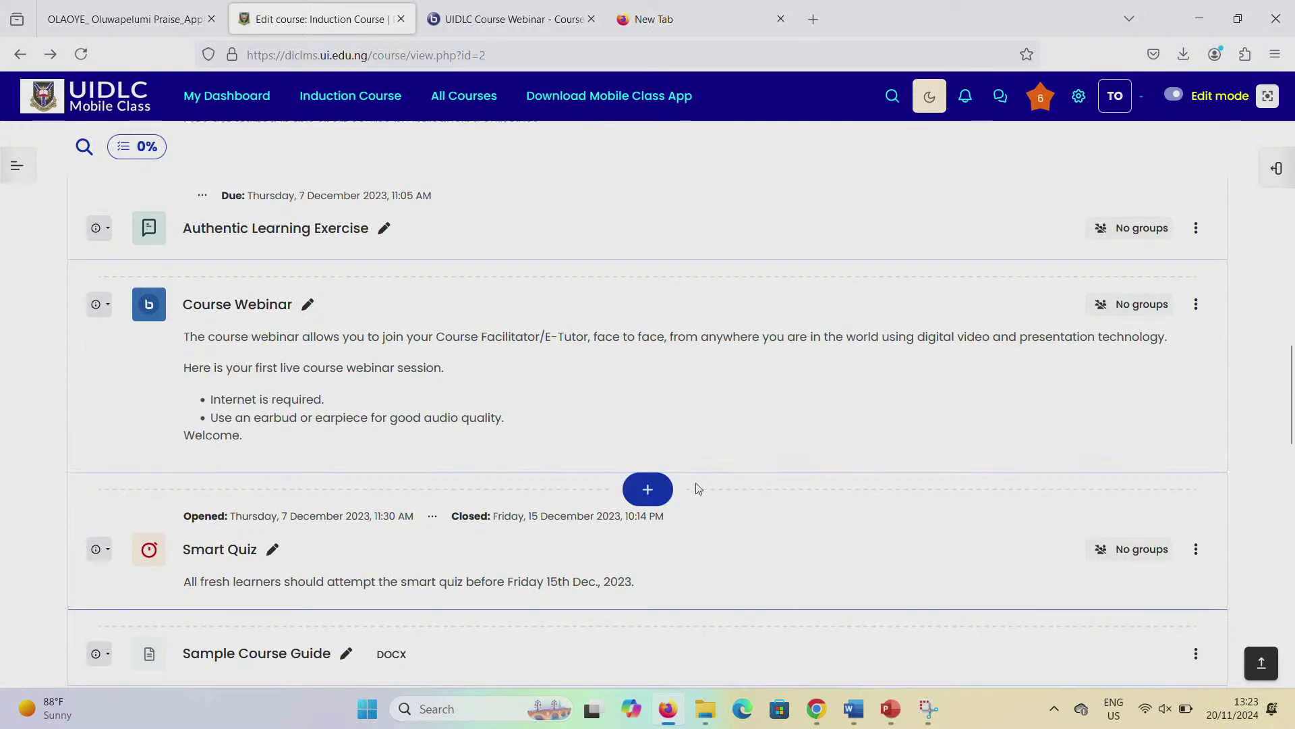
{"action": "left_click", "coordinate": [650, 496]}
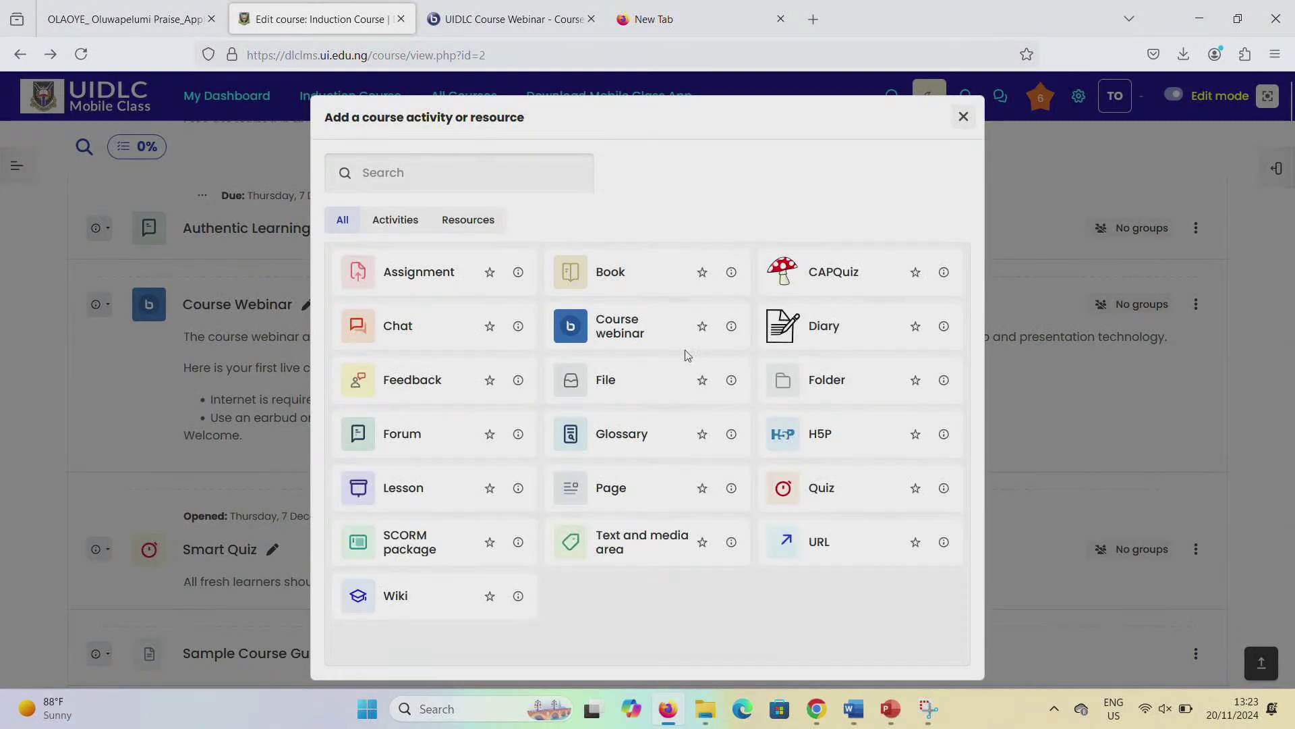
{"action": "left_click", "coordinate": [818, 486]}
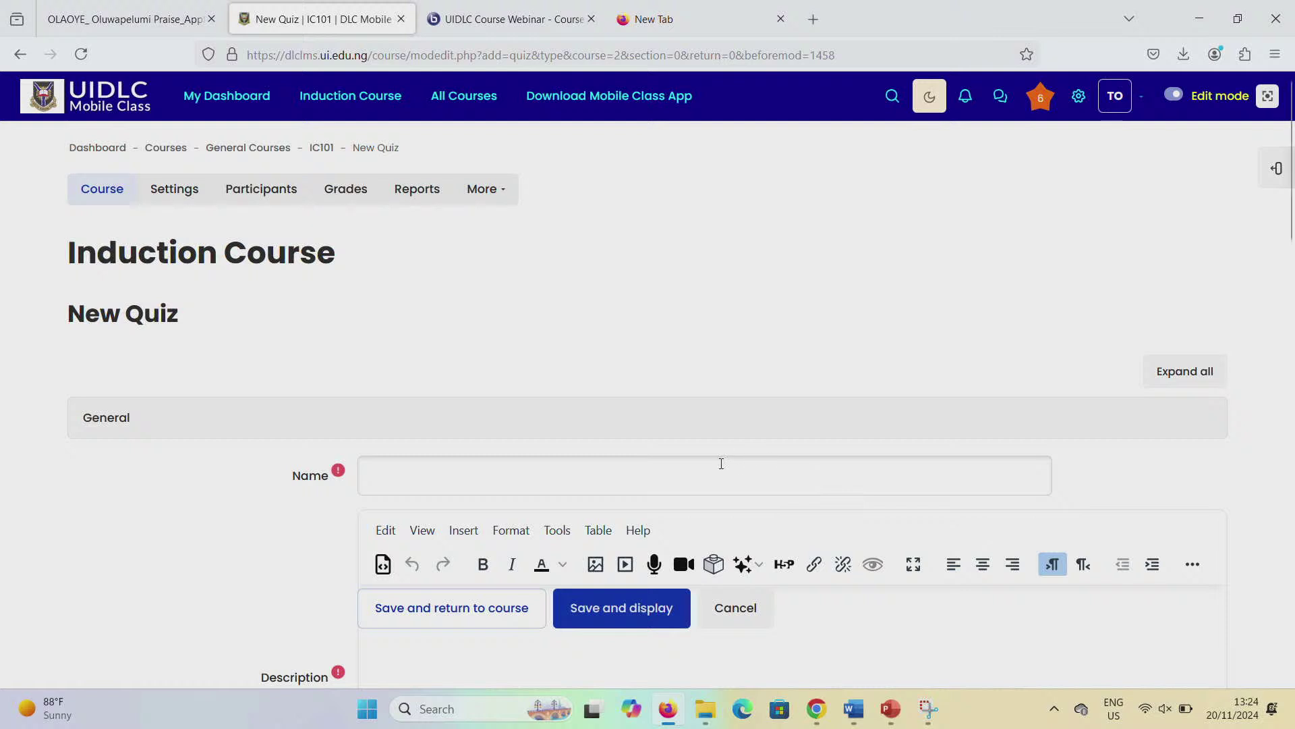
Step: Name the new quiz "IC101 quiz"
{"action": "left_click", "coordinate": [692, 476]}
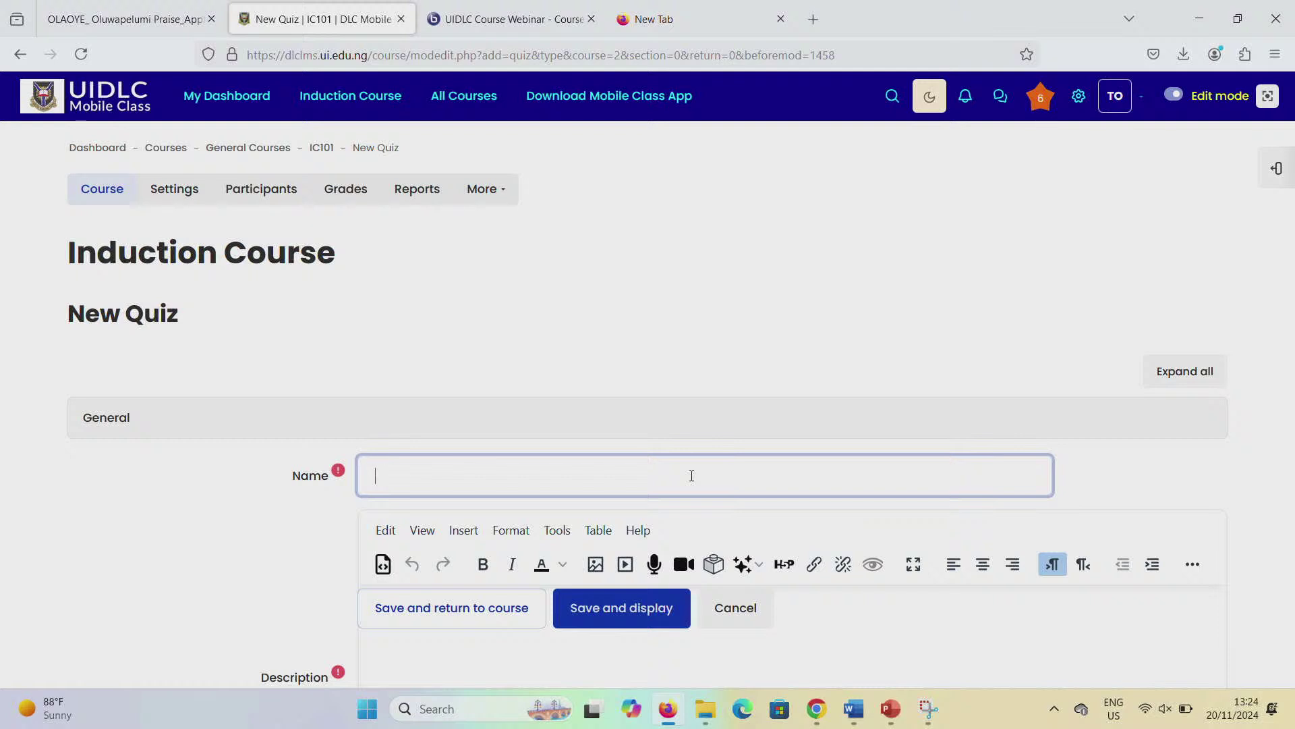
{"action": "type", "text": "DLC"}
{"action": "key", "text": "BackSpace"}
{"action": "key", "text": "BackSpace"}
{"action": "type", "text": "IC101 quiz"}
Step: Enter "Attempt the questions below" as the quiz description
{"action": "scroll", "coordinate": [668, 426], "scroll_direction": "down", "scroll_amount": 2}
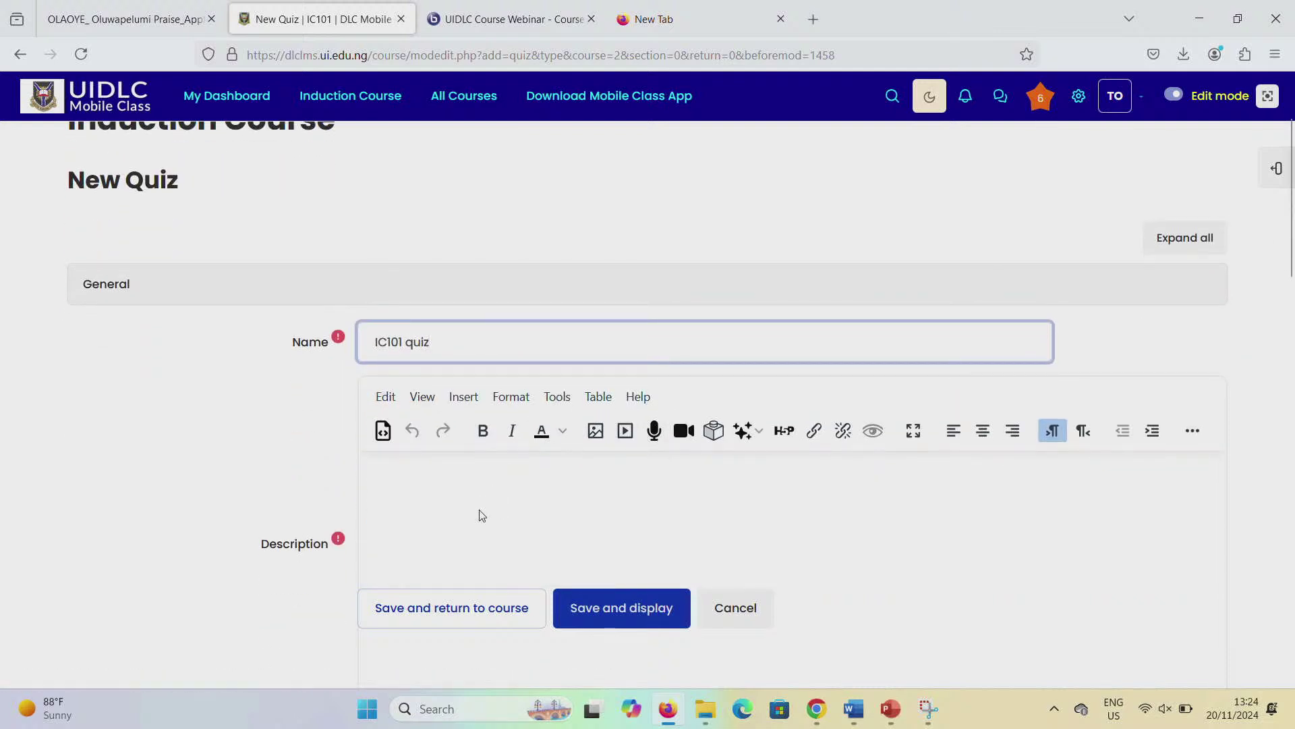
{"action": "scroll", "coordinate": [483, 515], "scroll_direction": "down", "scroll_amount": 2}
{"action": "left_click", "coordinate": [487, 440]}
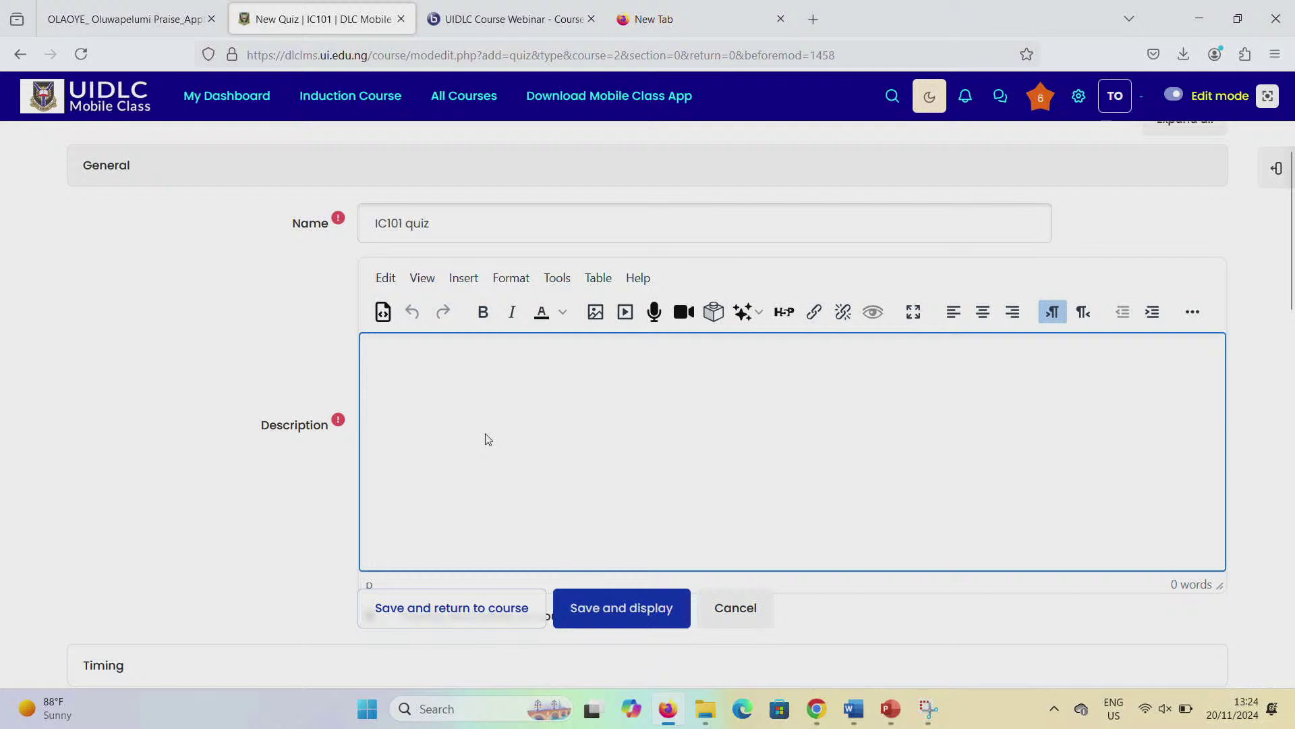
{"action": "type", "text": "Attempt the"}
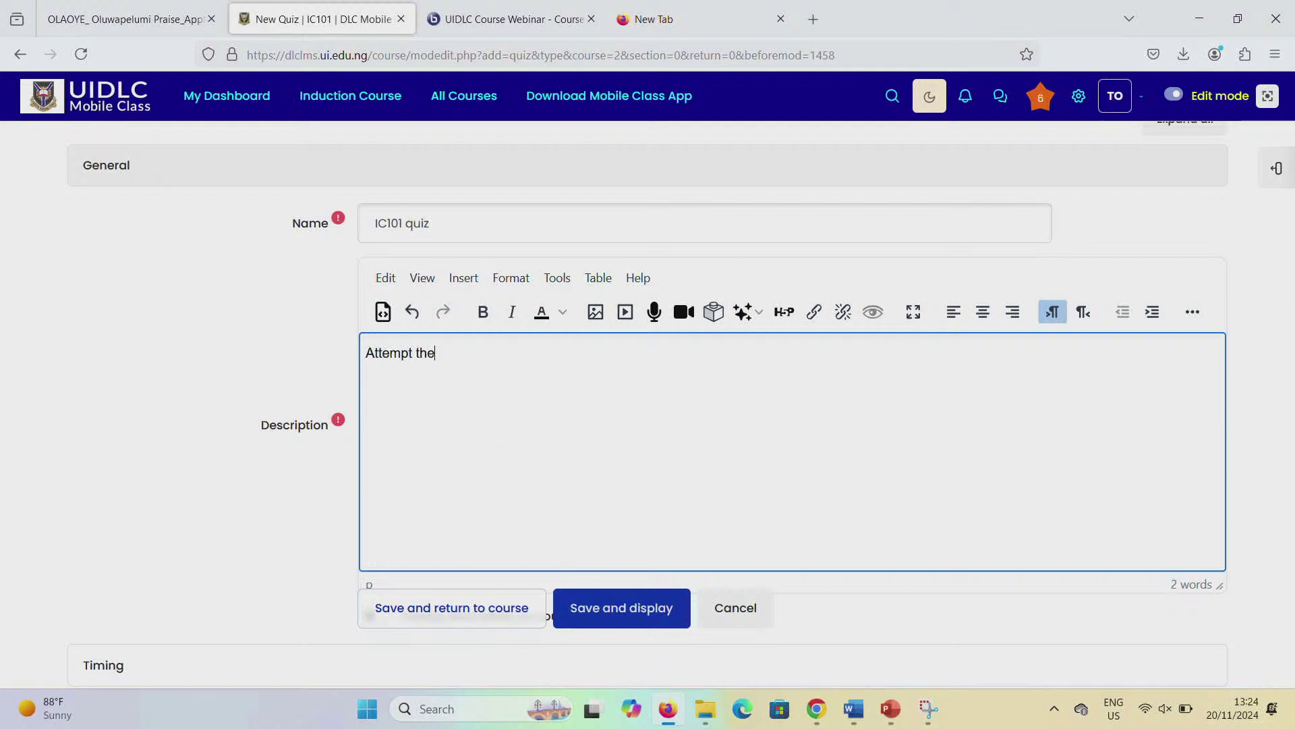
{"action": "type", "text": " questions below"}
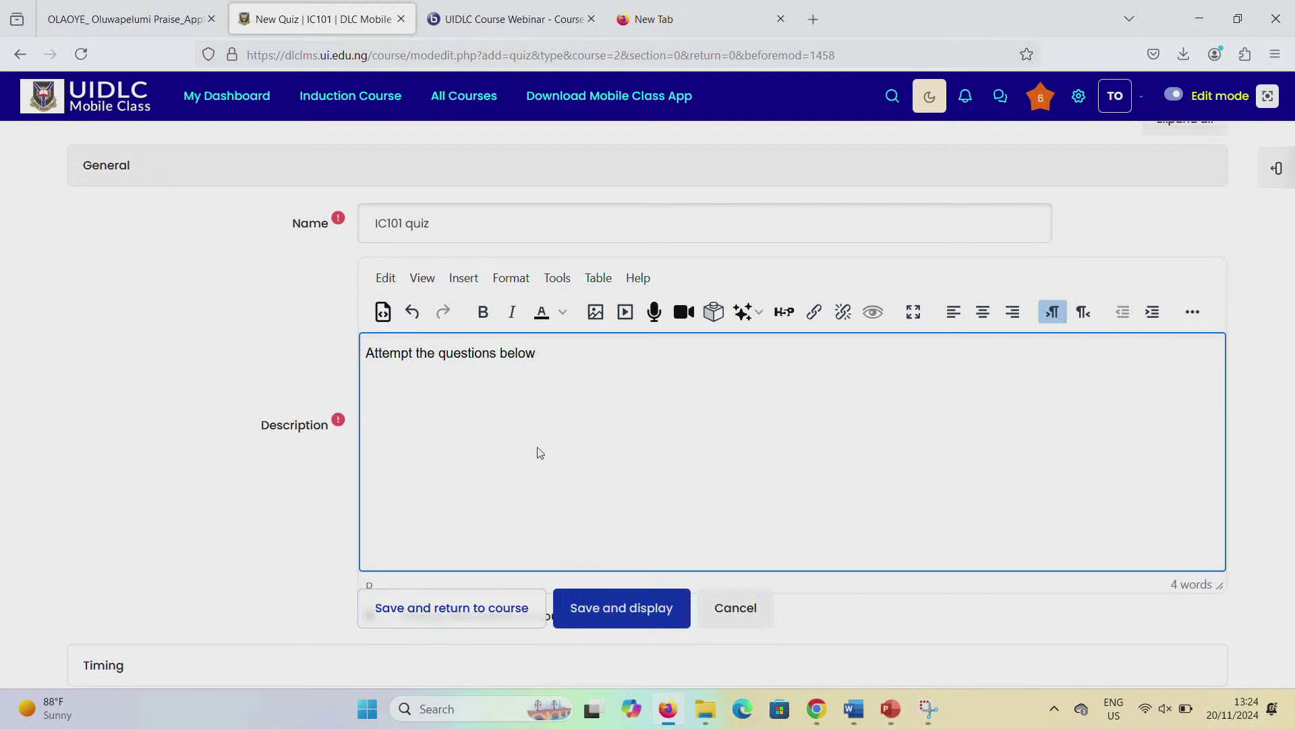
Step: Enable the quiz's opening date in the Timing settings, keeping the preset 20 November 2024, 13:23
{"action": "scroll", "coordinate": [572, 477], "scroll_direction": "down", "scroll_amount": 3}
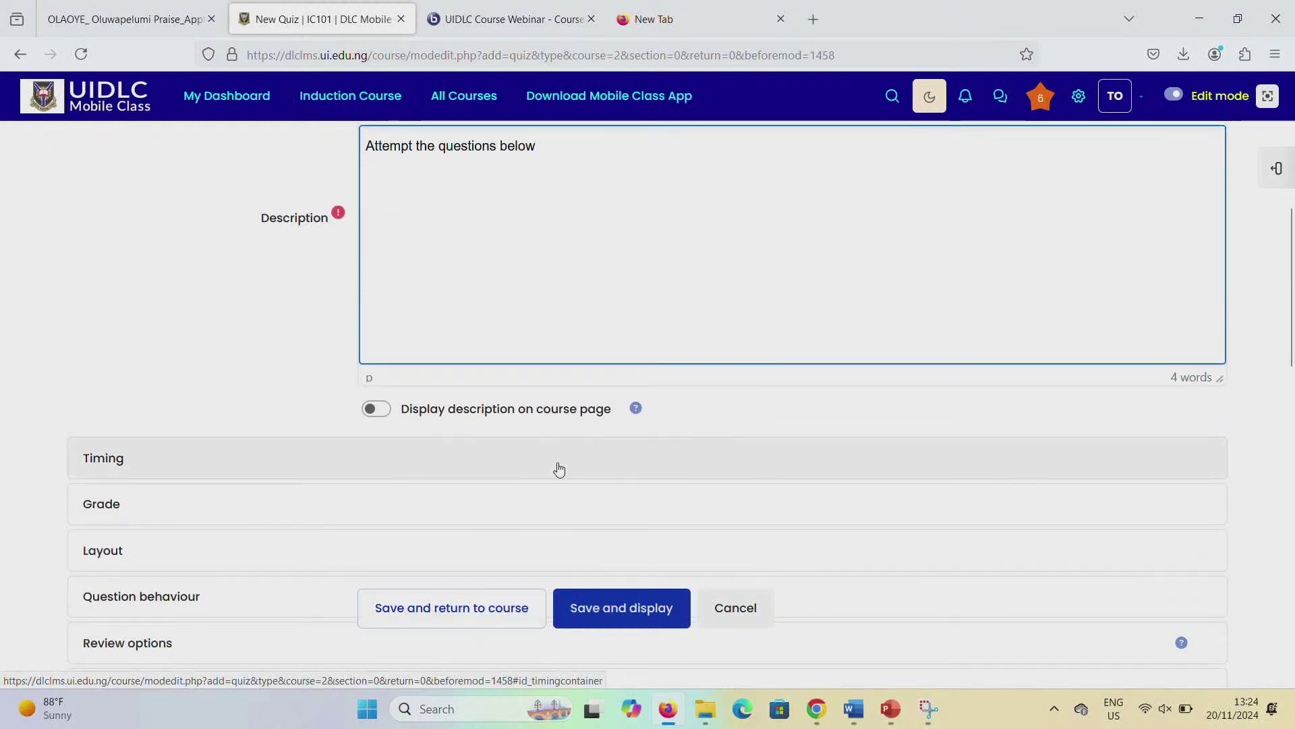
{"action": "scroll", "coordinate": [558, 468], "scroll_direction": "up", "scroll_amount": 1}
{"action": "scroll", "coordinate": [540, 425], "scroll_direction": "down", "scroll_amount": 2}
{"action": "left_click", "coordinate": [524, 371]}
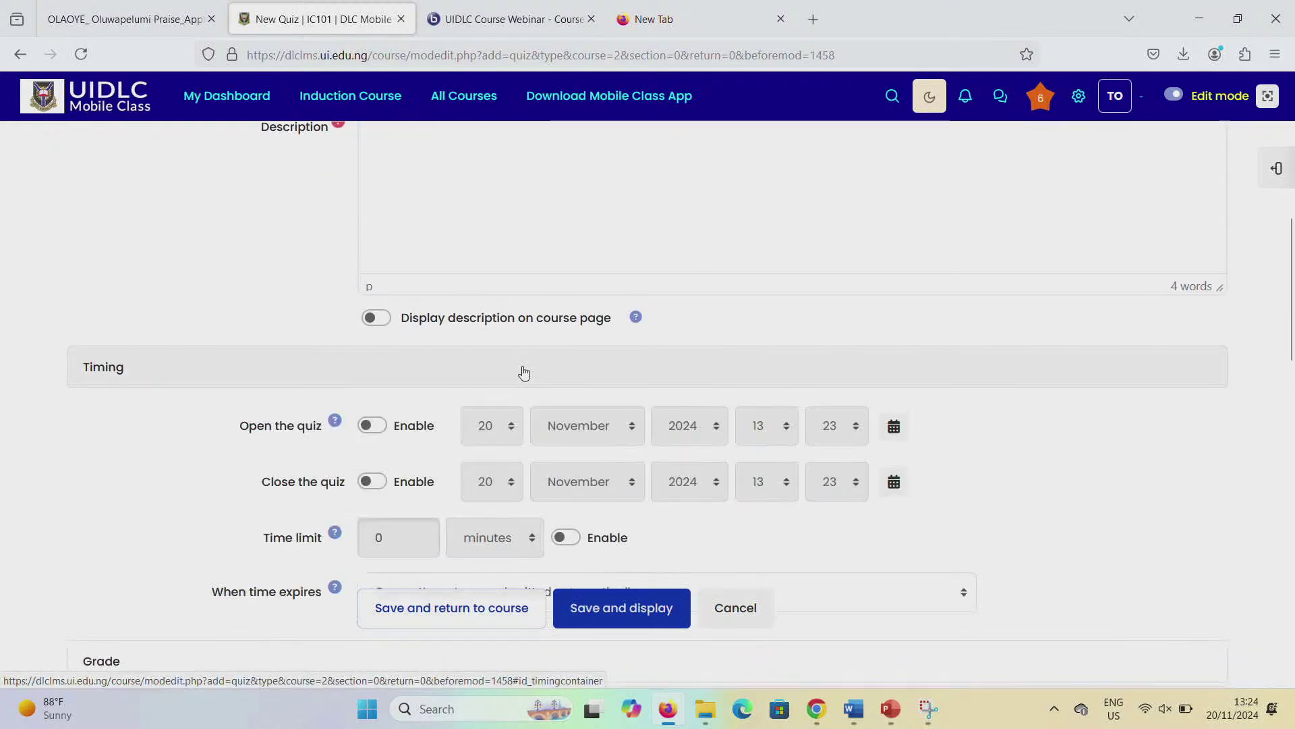
{"action": "left_click", "coordinate": [385, 429]}
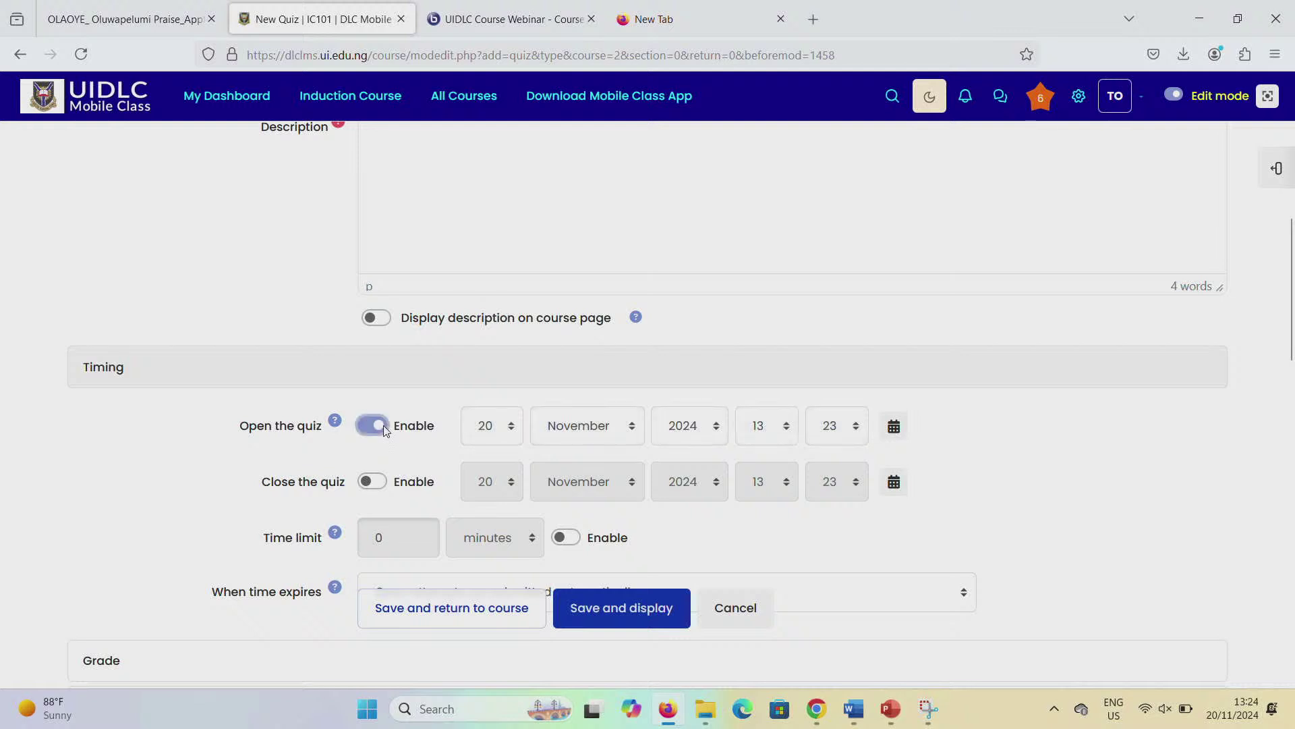
{"action": "left_click", "coordinate": [624, 435]}
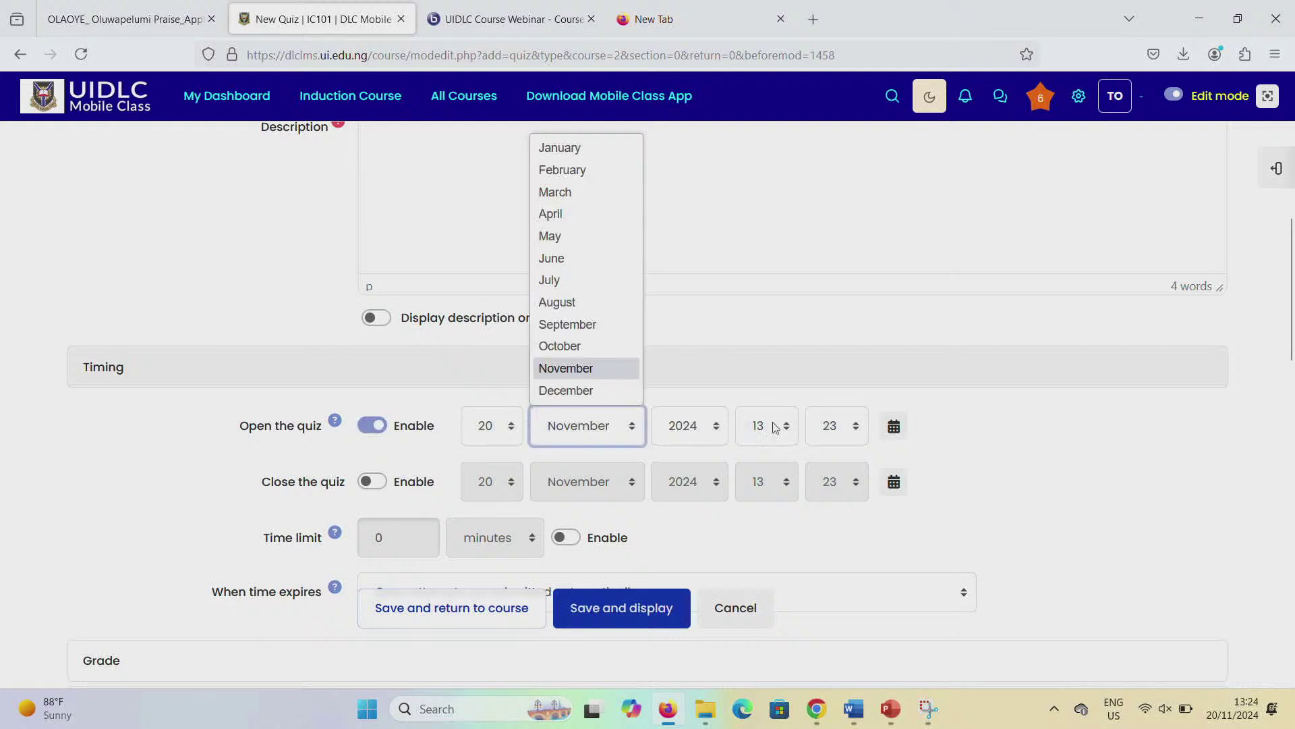
{"action": "left_click", "coordinate": [942, 440]}
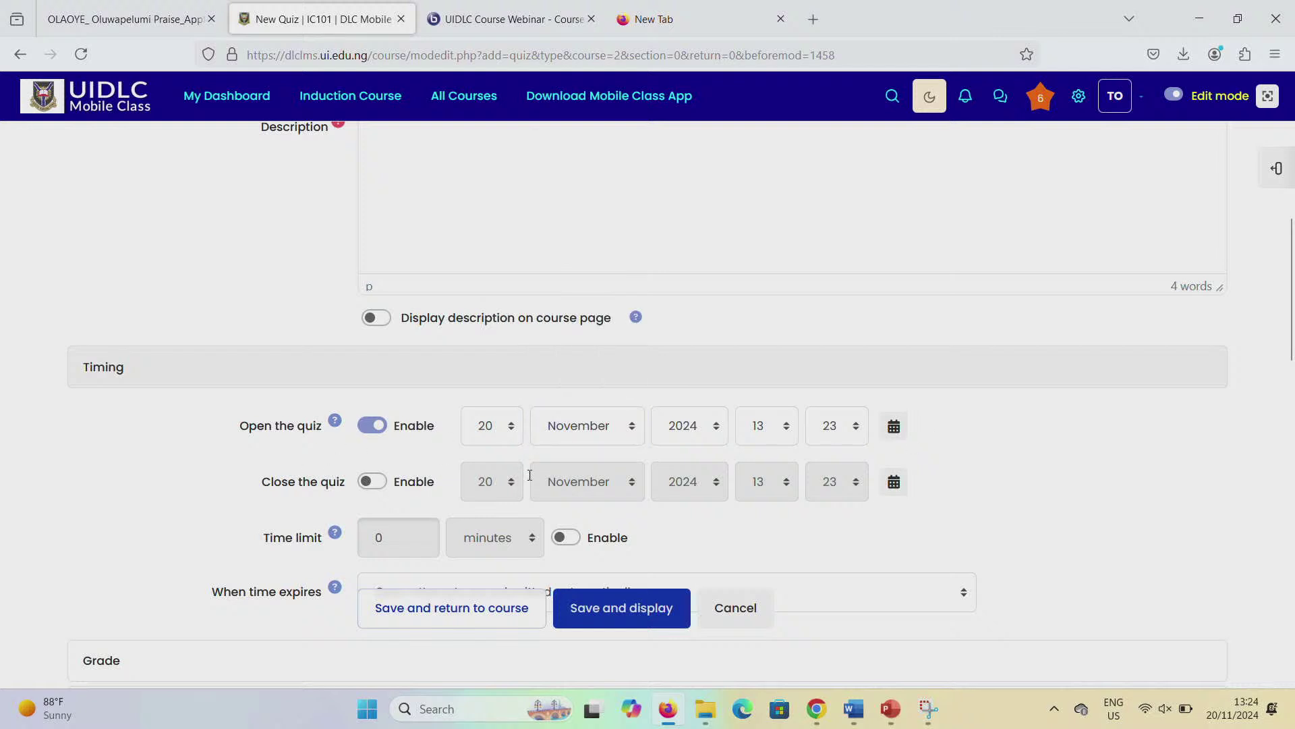
Step: Enable a time limit of 5 minutes, keeping automatic submission of open attempts when time expires
{"action": "scroll", "coordinate": [529, 474], "scroll_direction": "down", "scroll_amount": 3}
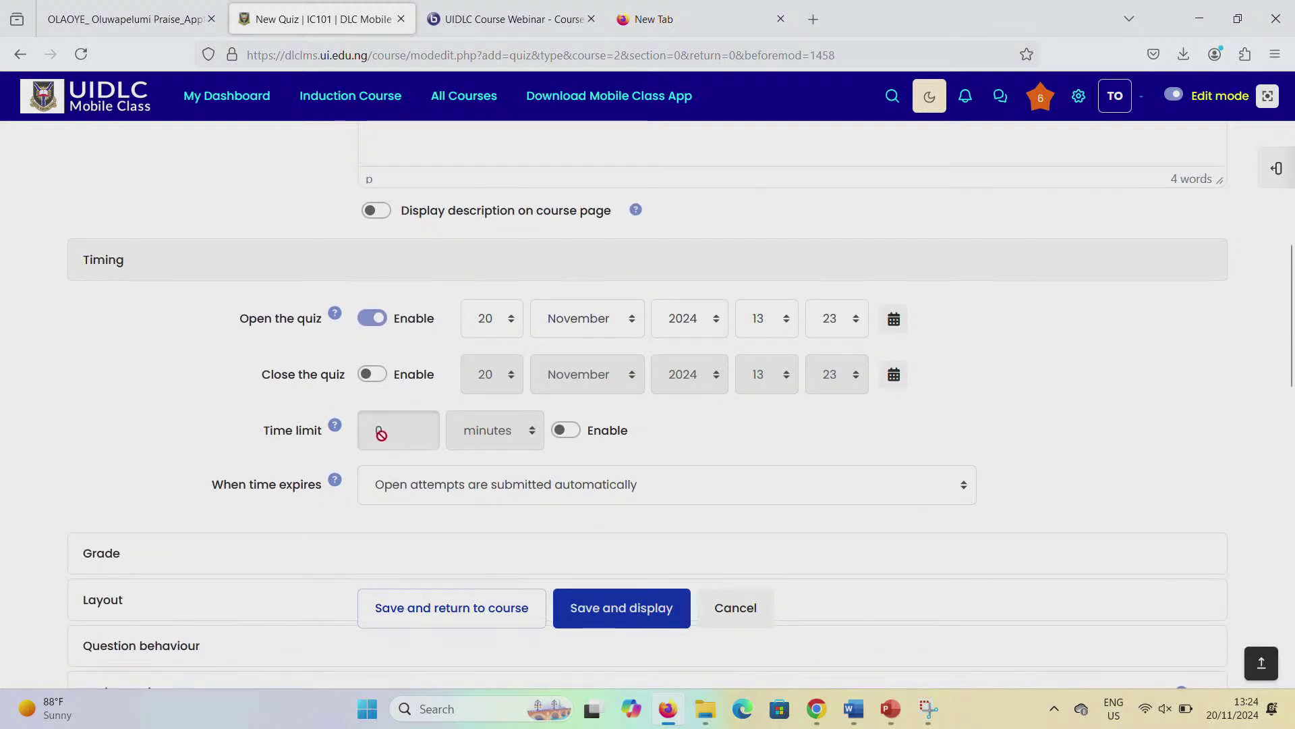
{"action": "left_click", "coordinate": [577, 430]}
{"action": "left_click", "coordinate": [409, 424]}
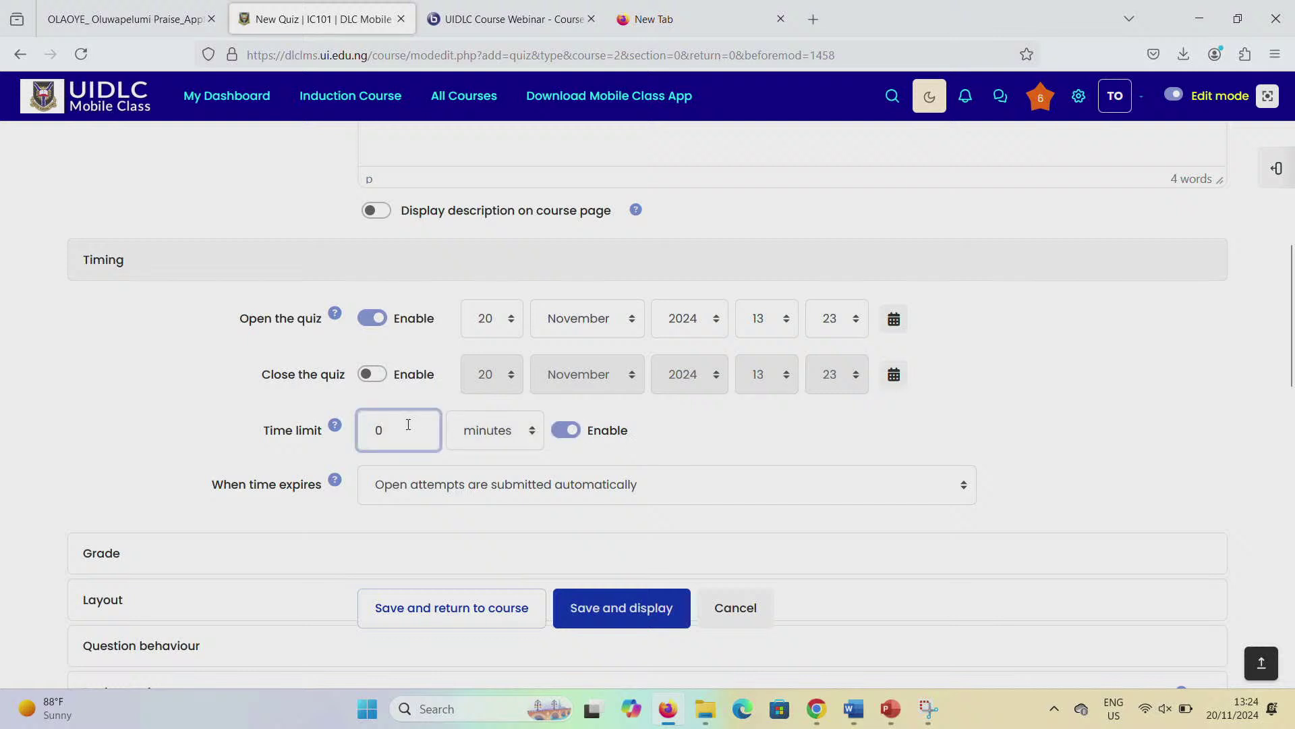
{"action": "key", "text": "BackSpace"}
{"action": "type", "text": "5"}
{"action": "left_click", "coordinate": [645, 498]}
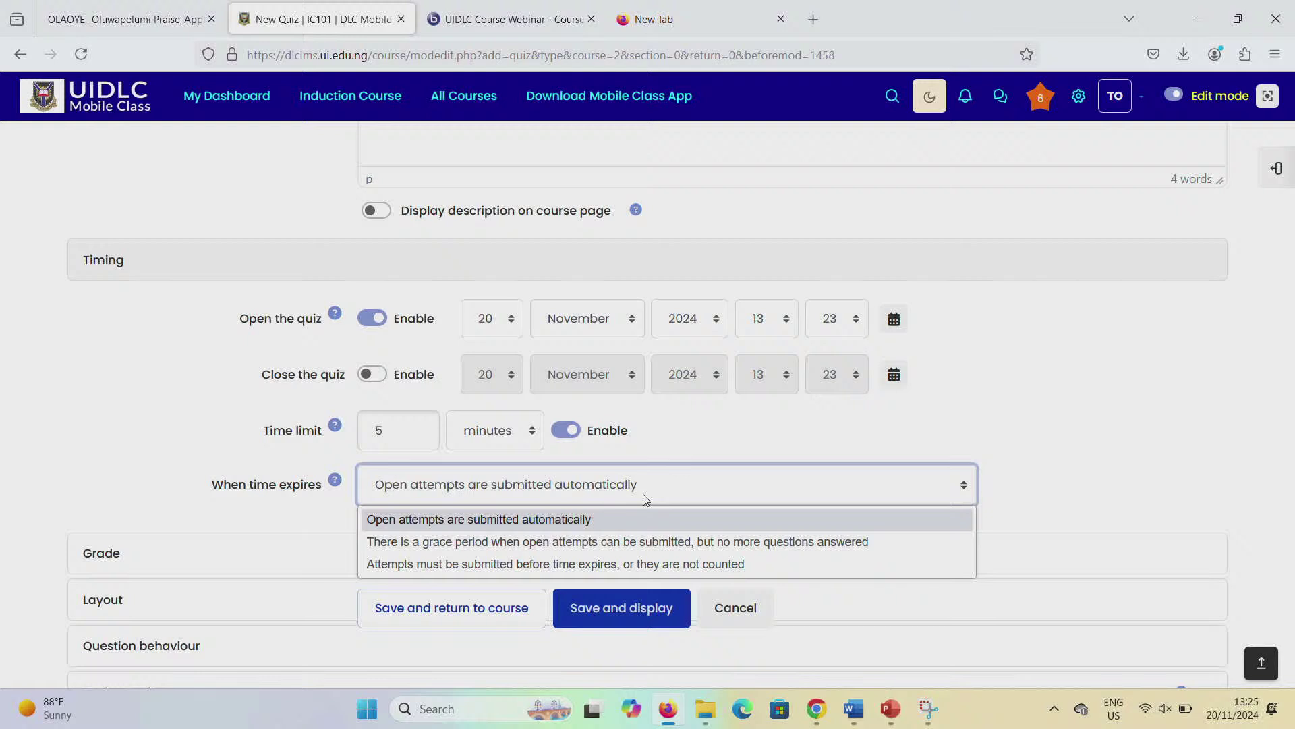
{"action": "left_click", "coordinate": [1024, 501]}
Step: Set the quiz's grade to pass to 3, reviewing the choices for grade category, allowed attempts and grading method without changing them
{"action": "scroll", "coordinate": [630, 547], "scroll_direction": "down", "scroll_amount": 2}
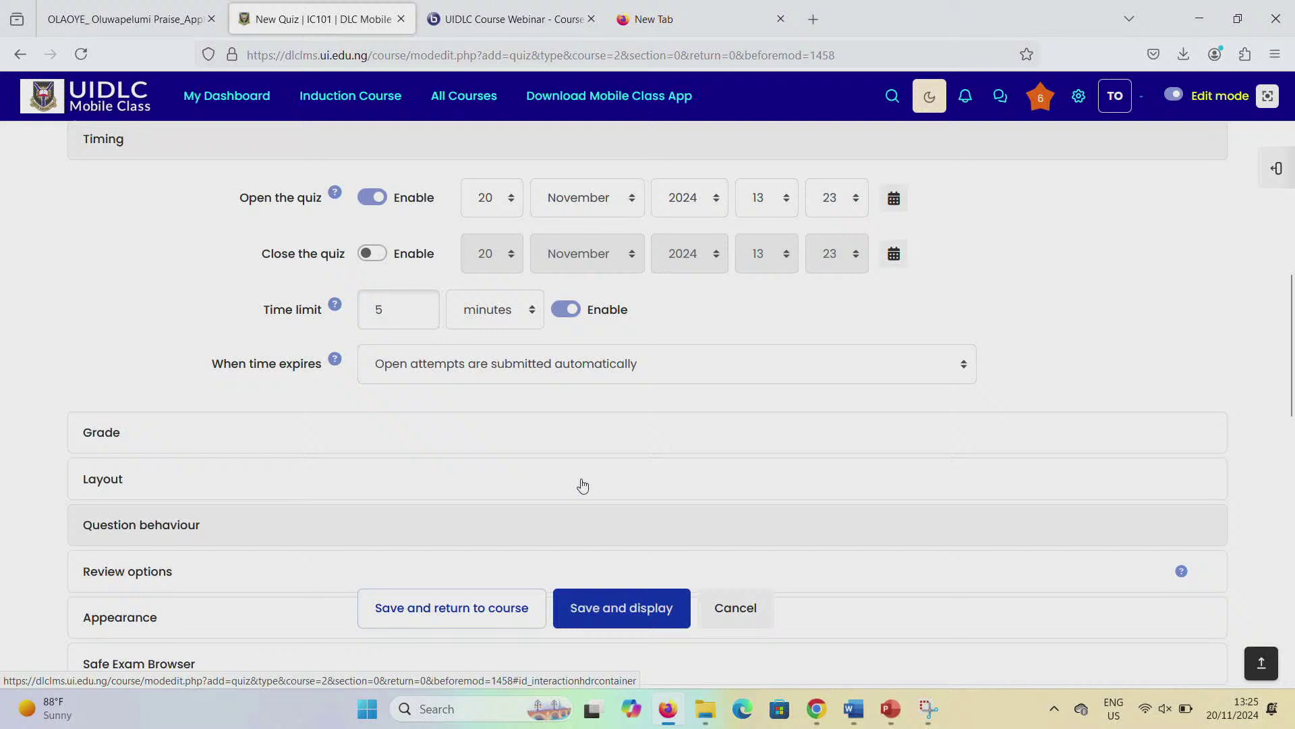
{"action": "left_click", "coordinate": [538, 436]}
{"action": "left_click", "coordinate": [447, 492]}
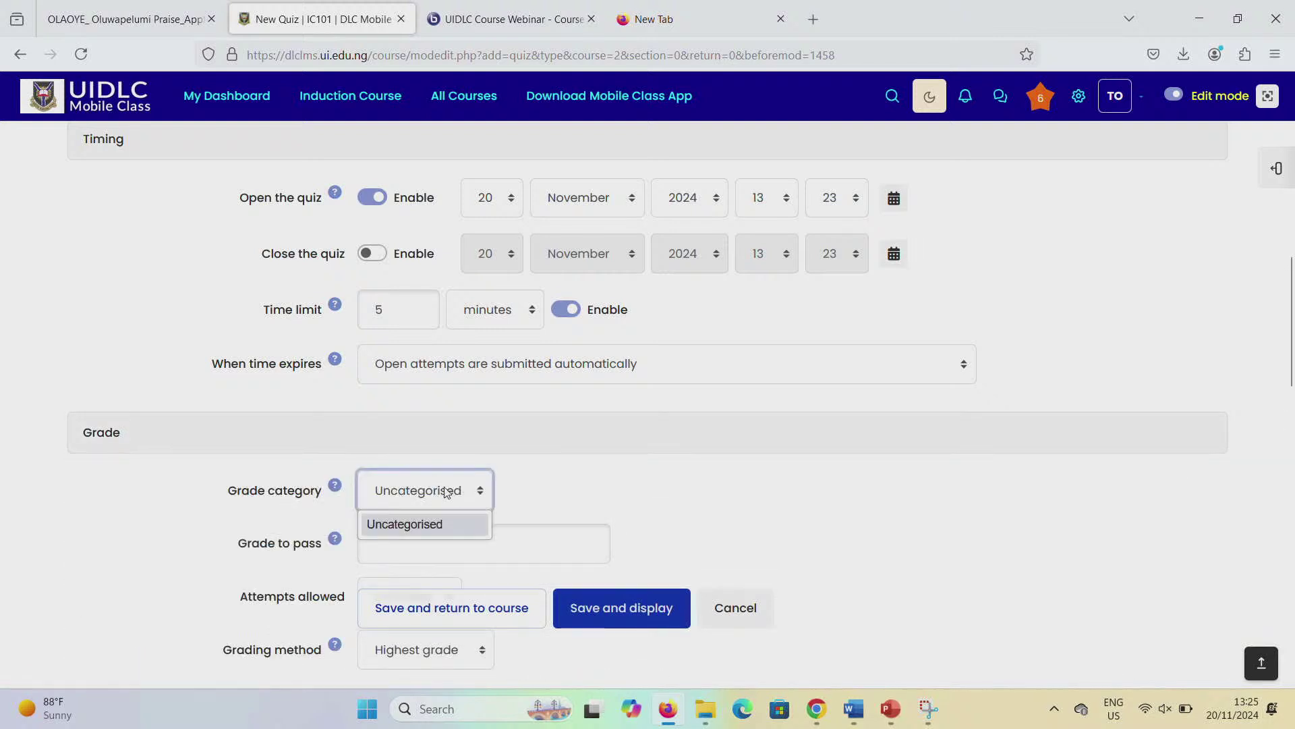
{"action": "left_click", "coordinate": [537, 484]}
{"action": "scroll", "coordinate": [533, 483], "scroll_direction": "down", "scroll_amount": 2}
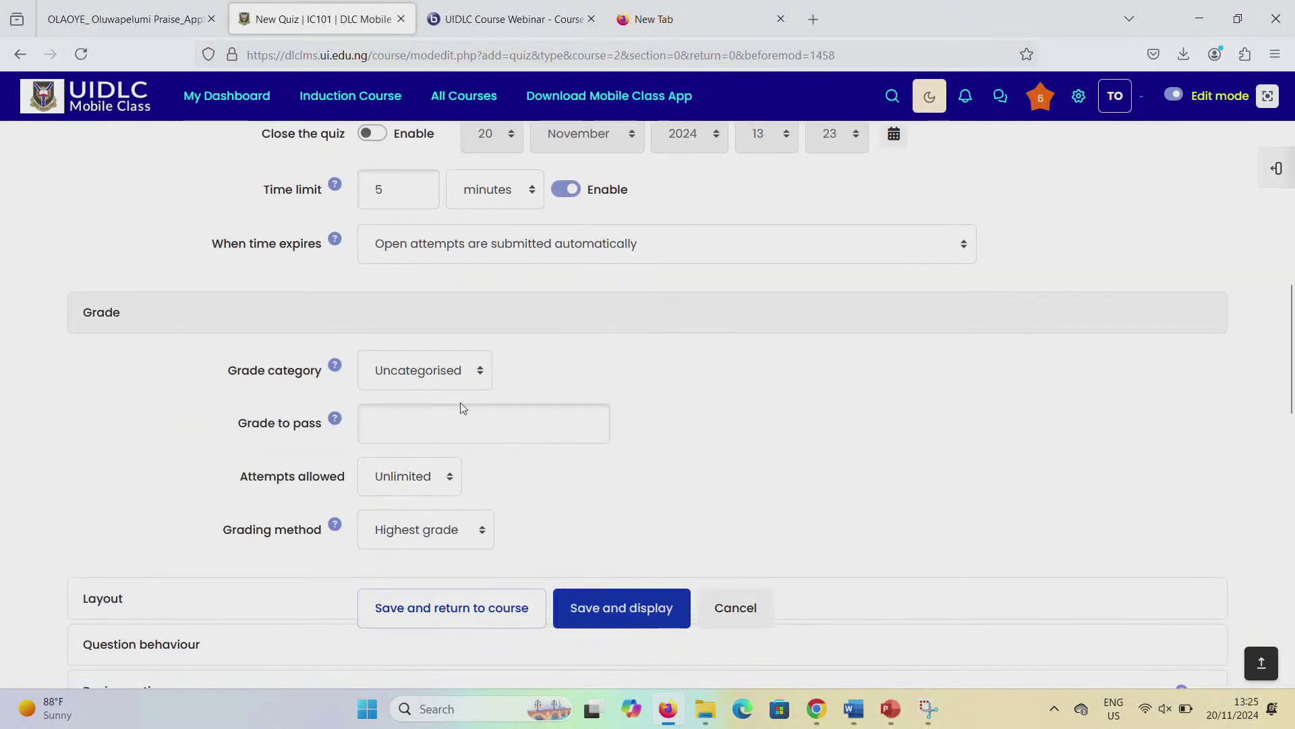
{"action": "left_click", "coordinate": [439, 416]}
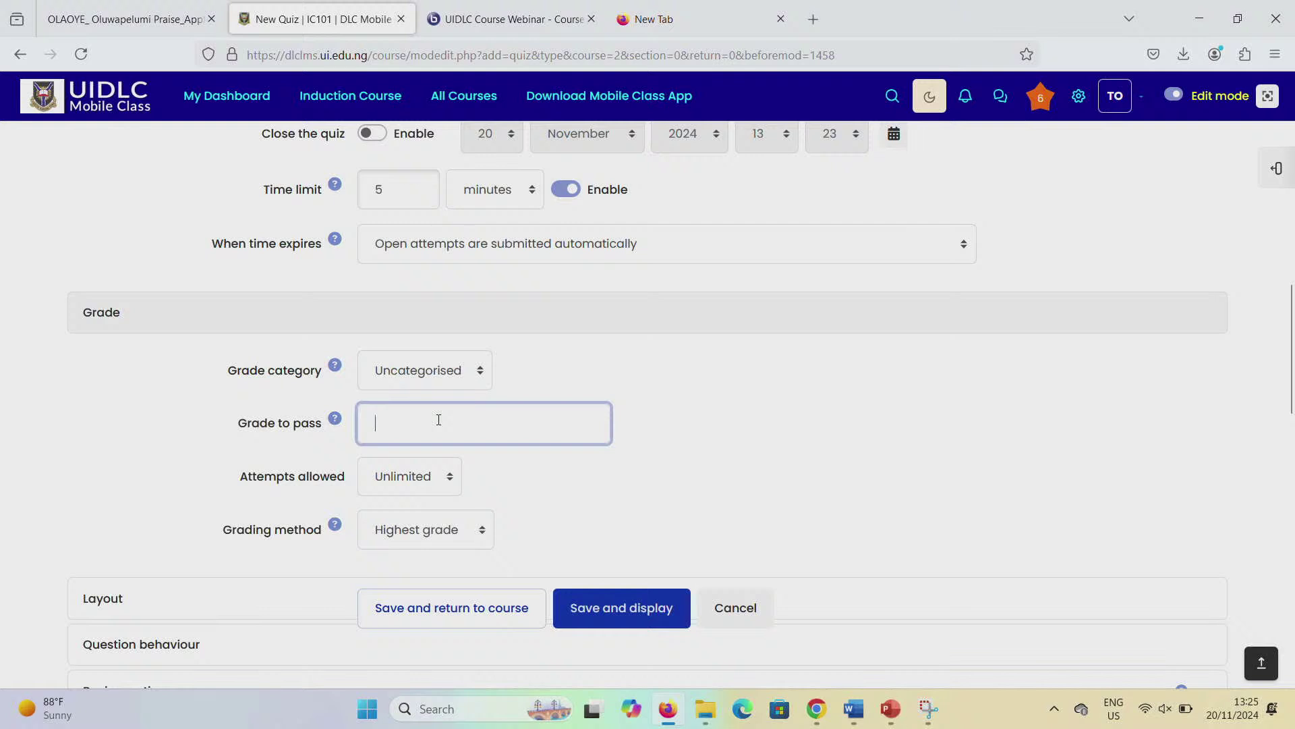
{"action": "left_click", "coordinate": [427, 479]}
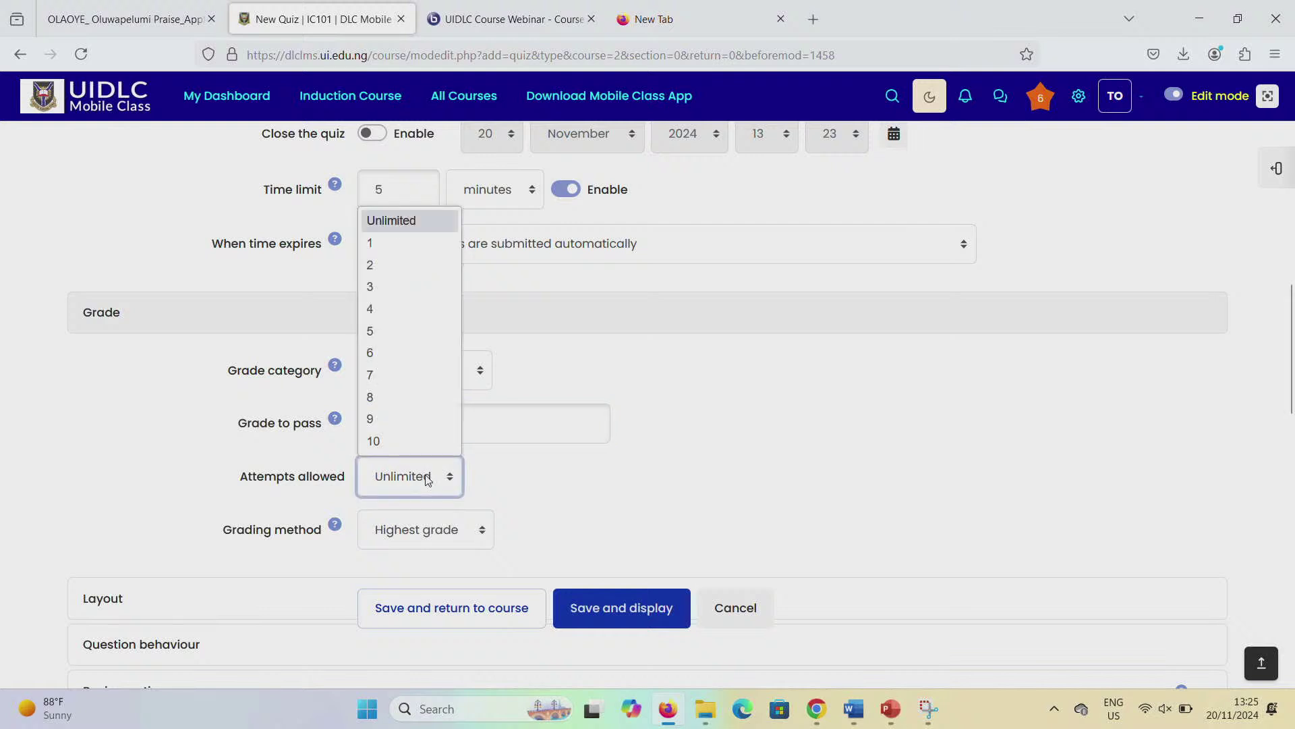
{"action": "left_click", "coordinate": [508, 481]}
{"action": "scroll", "coordinate": [506, 480], "scroll_direction": "down", "scroll_amount": 2}
{"action": "left_click", "coordinate": [444, 418]}
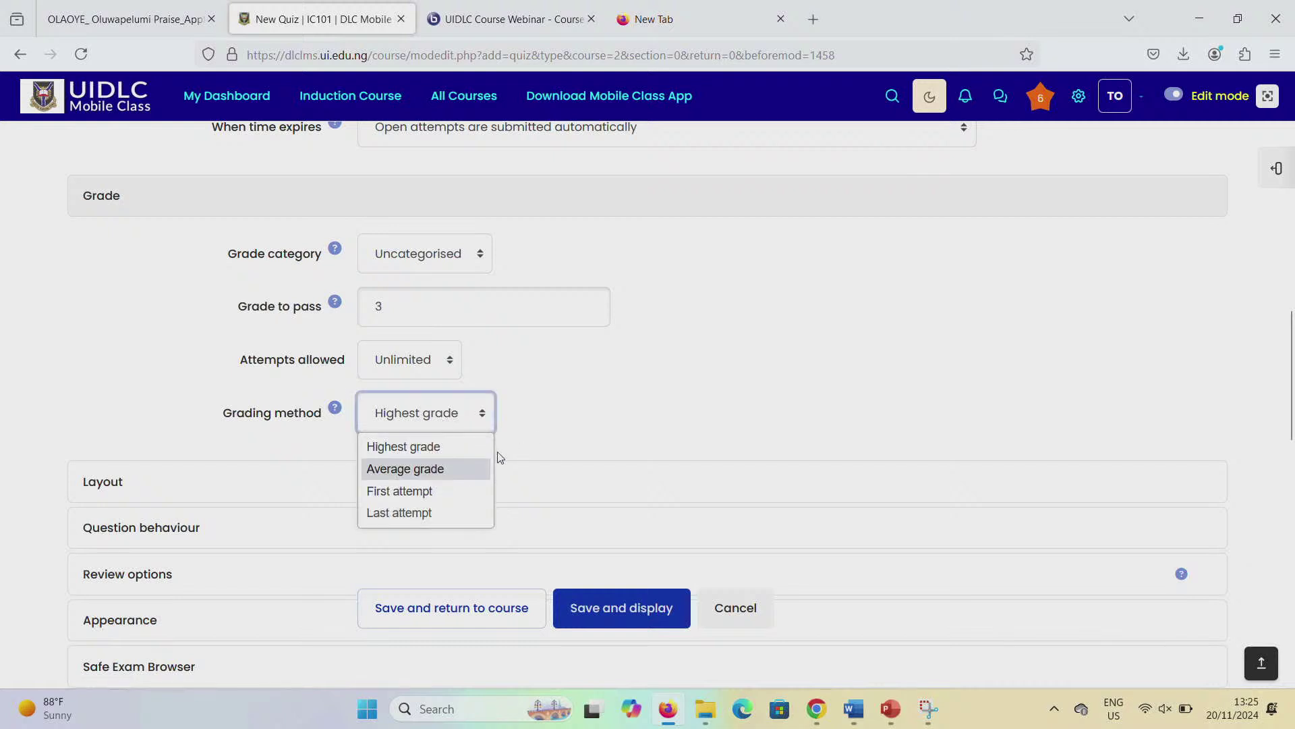
{"action": "left_click", "coordinate": [578, 452]}
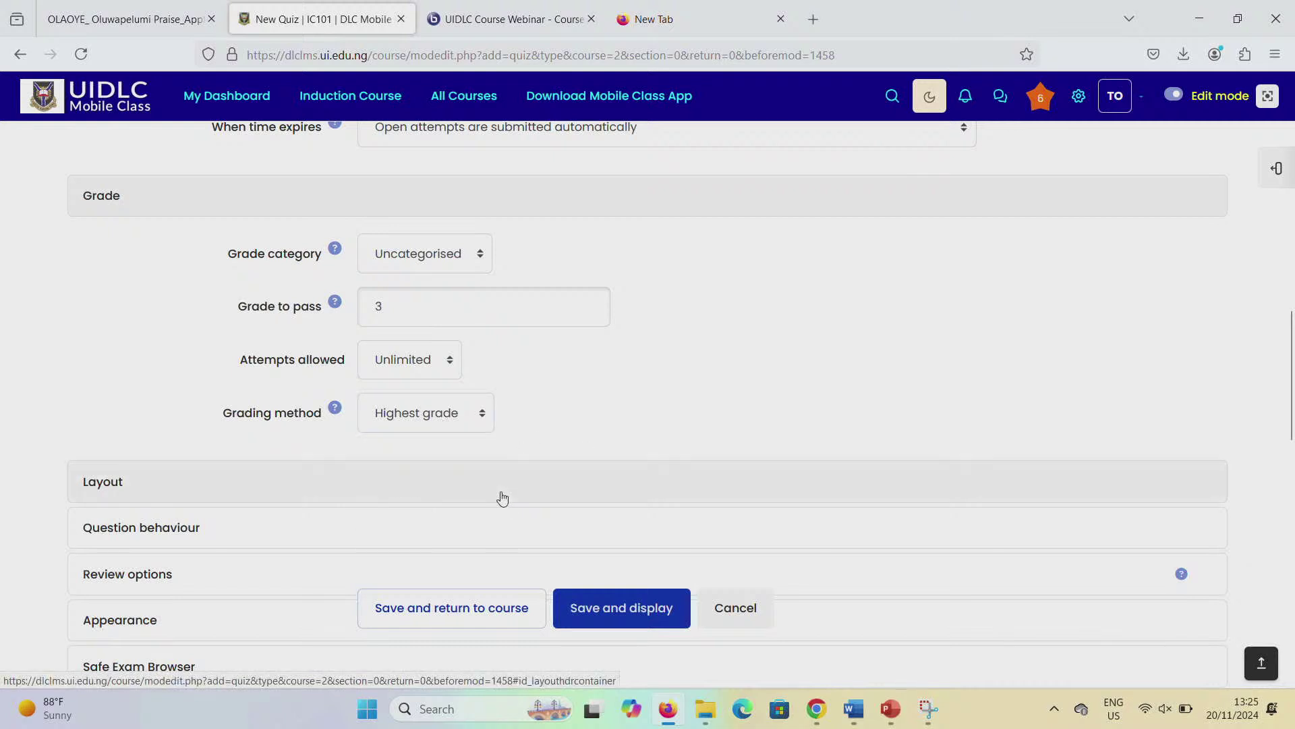
Step: Examine the quiz's Layout new-page choices, its Question behaviour settings, and the remaining settings sections through to Tags
{"action": "left_click", "coordinate": [503, 481]}
{"action": "scroll", "coordinate": [503, 498], "scroll_direction": "down", "scroll_amount": 2}
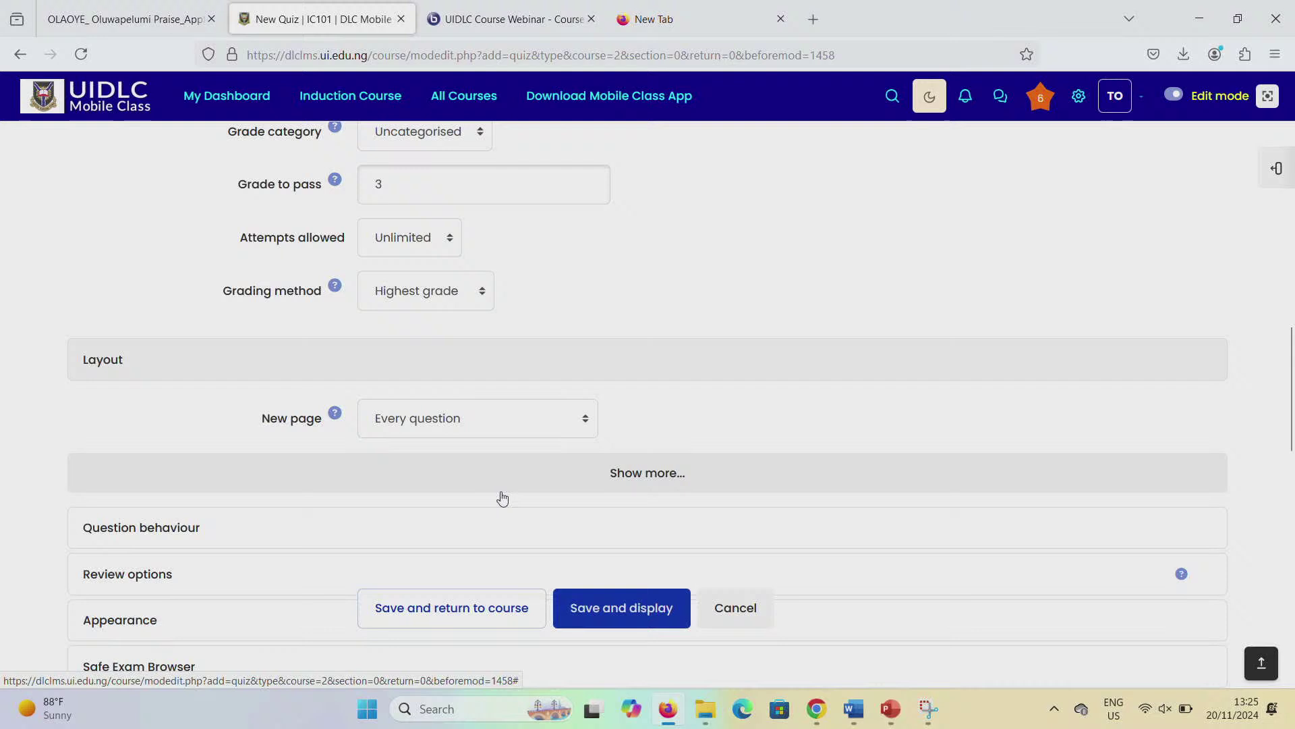
{"action": "left_click", "coordinate": [483, 425]}
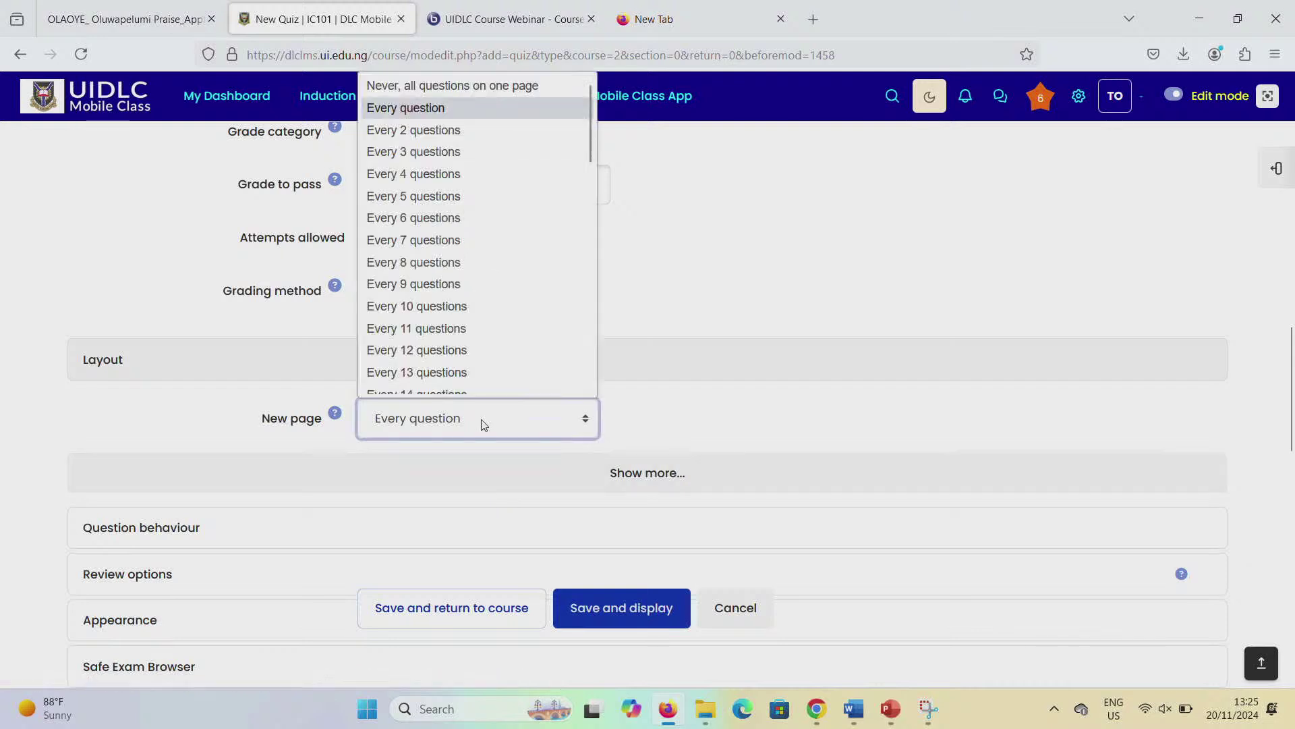
{"action": "left_click", "coordinate": [726, 422]}
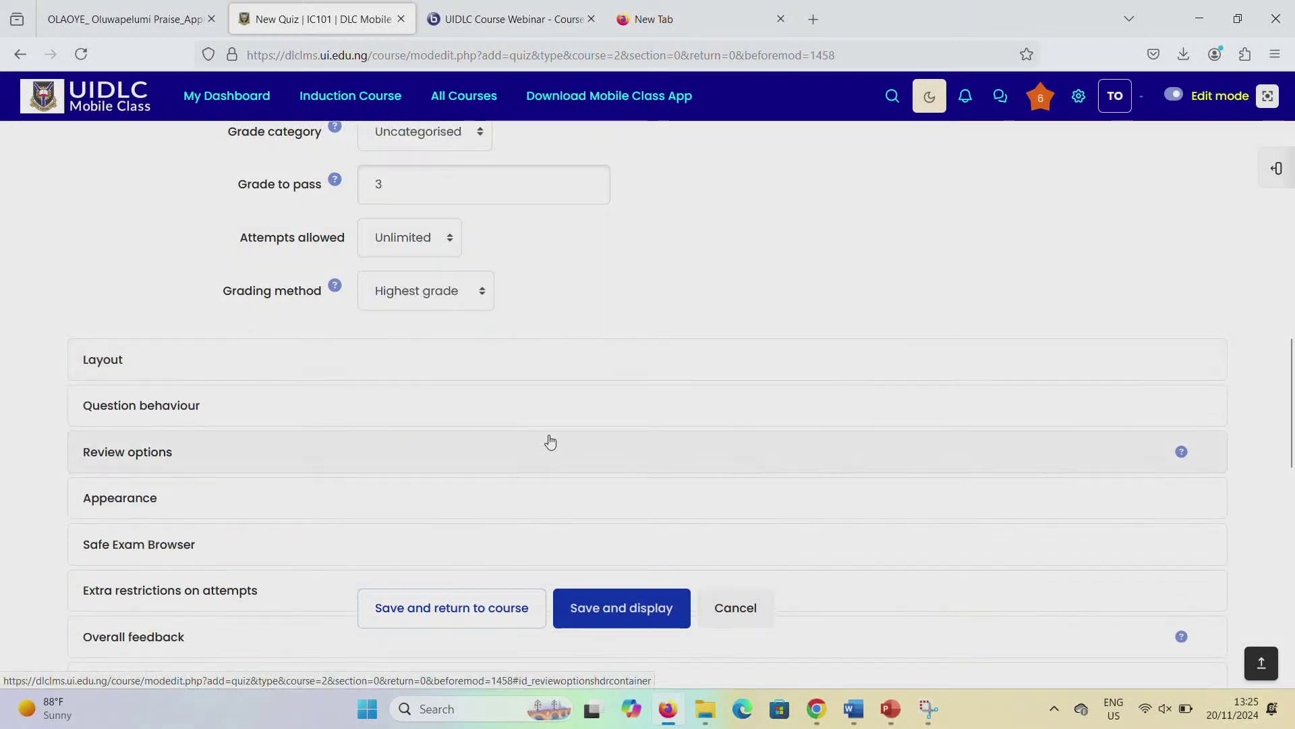
{"action": "scroll", "coordinate": [550, 439], "scroll_direction": "down", "scroll_amount": 2}
{"action": "left_click", "coordinate": [472, 319]}
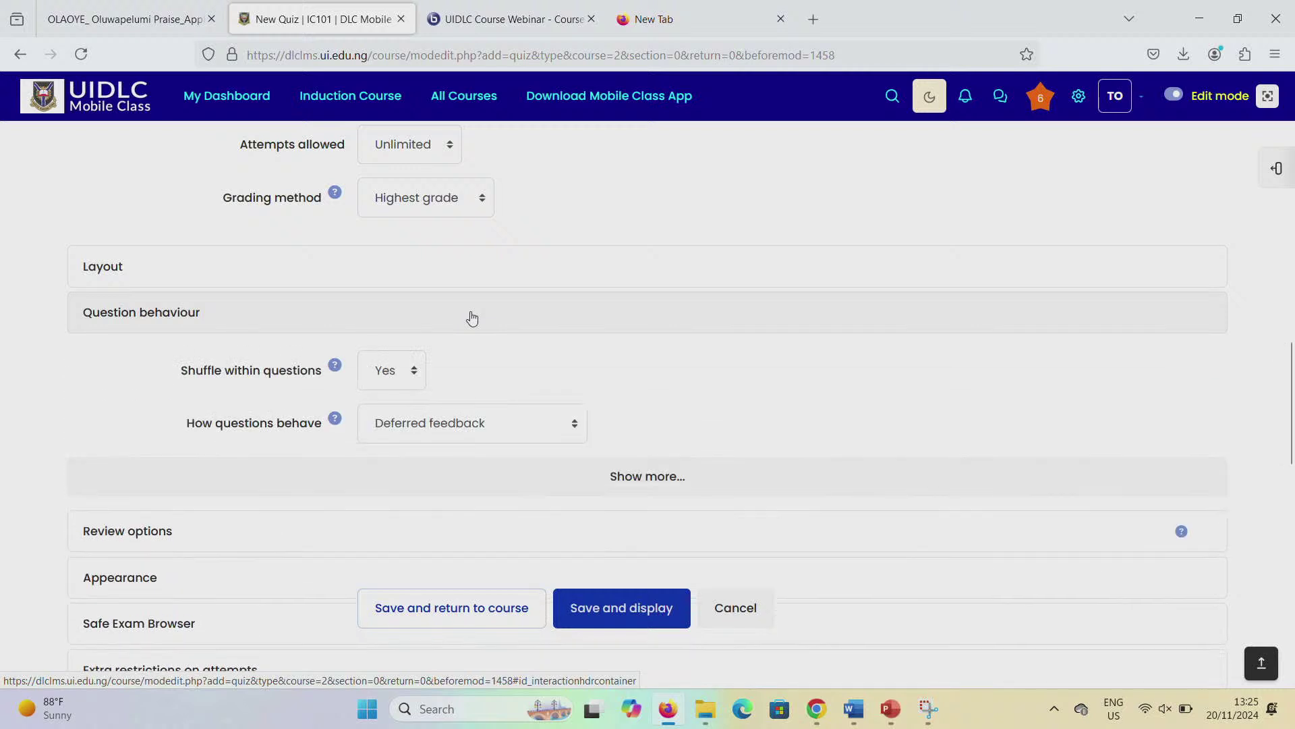
{"action": "left_click", "coordinate": [472, 318]}
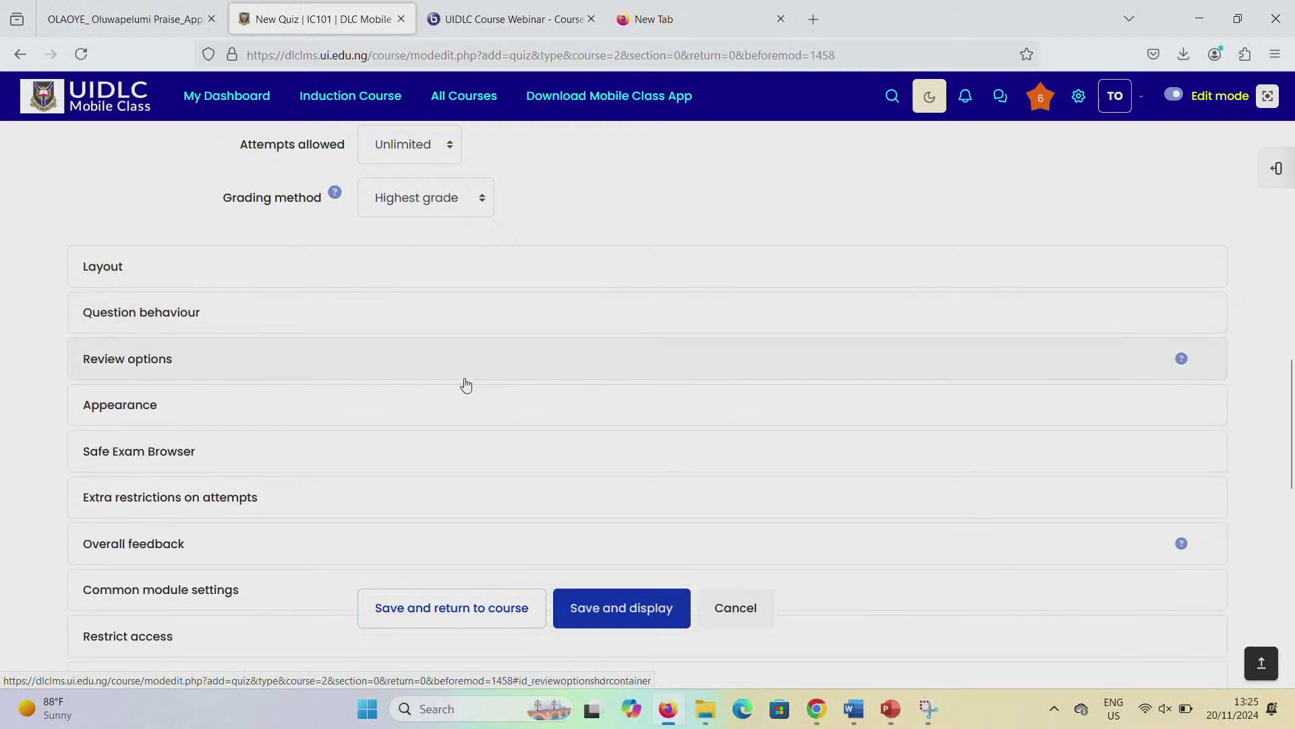
{"action": "scroll", "coordinate": [463, 385], "scroll_direction": "down", "scroll_amount": 2}
{"action": "scroll", "coordinate": [467, 383], "scroll_direction": "down", "scroll_amount": 2}
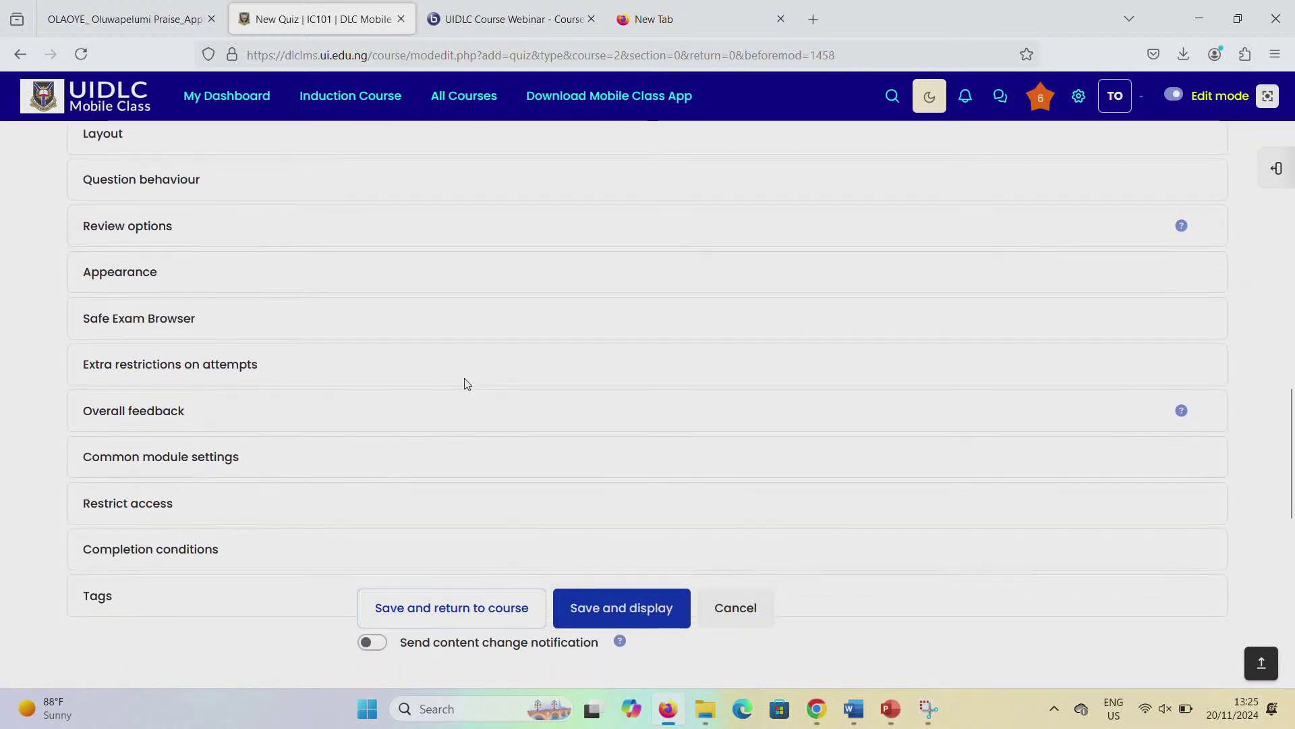
{"action": "scroll", "coordinate": [467, 384], "scroll_direction": "up", "scroll_amount": 1}
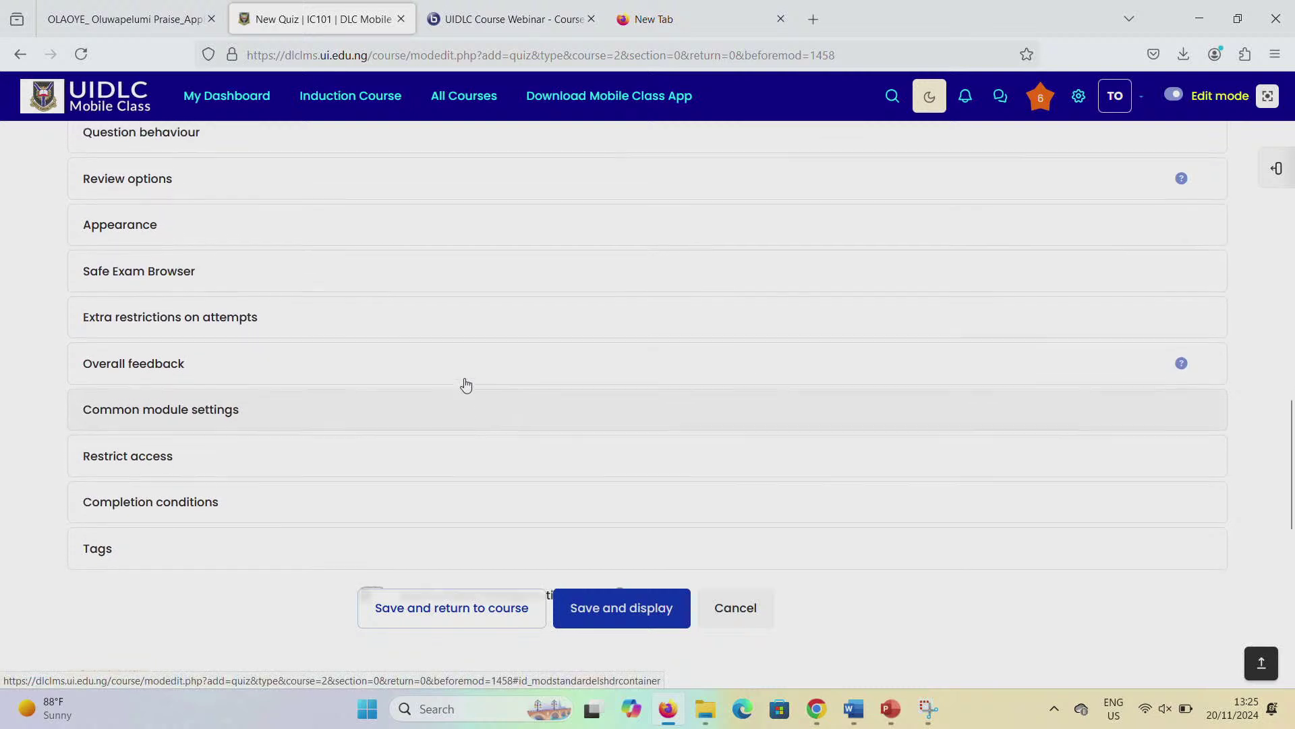
Step: Save the IC101 quiz and display it, checking the Safe Exam Browser section beforehand and continuing from the grade recalculation page
{"action": "left_click", "coordinate": [448, 310]}
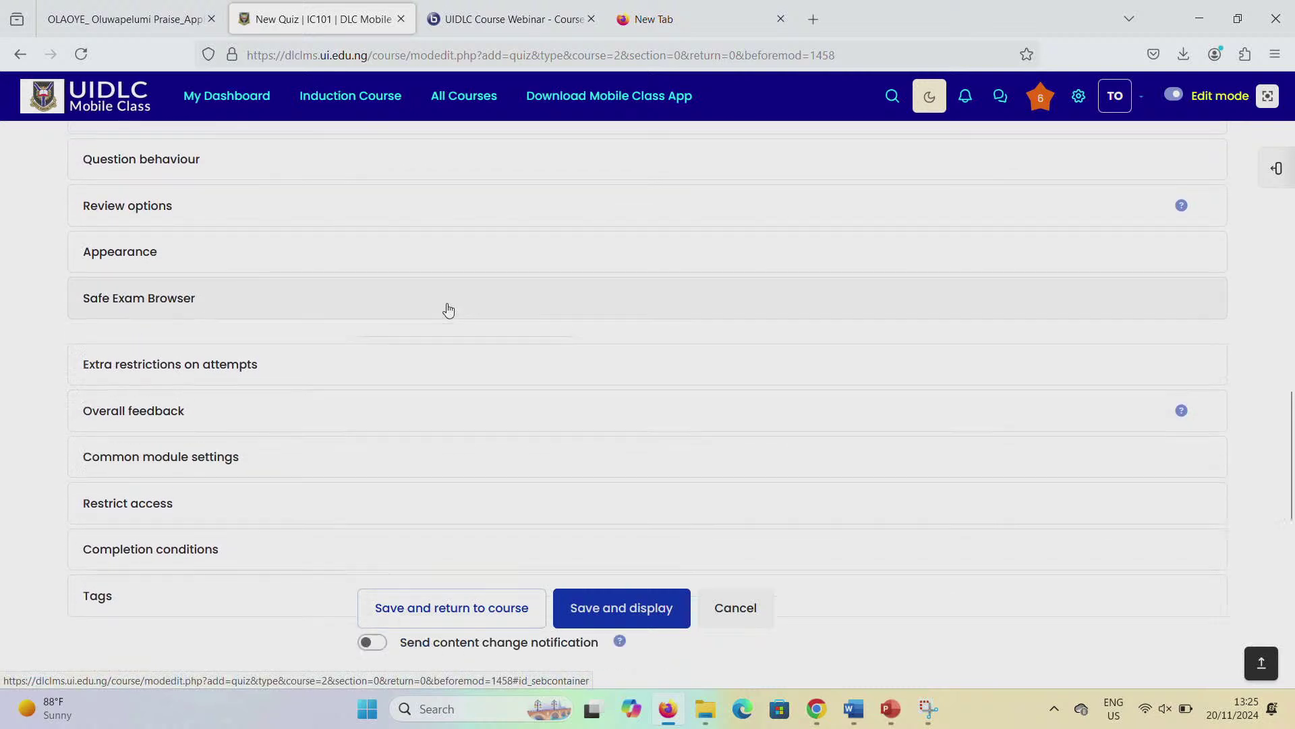
{"action": "left_click", "coordinate": [448, 310]}
{"action": "left_click", "coordinate": [613, 609]}
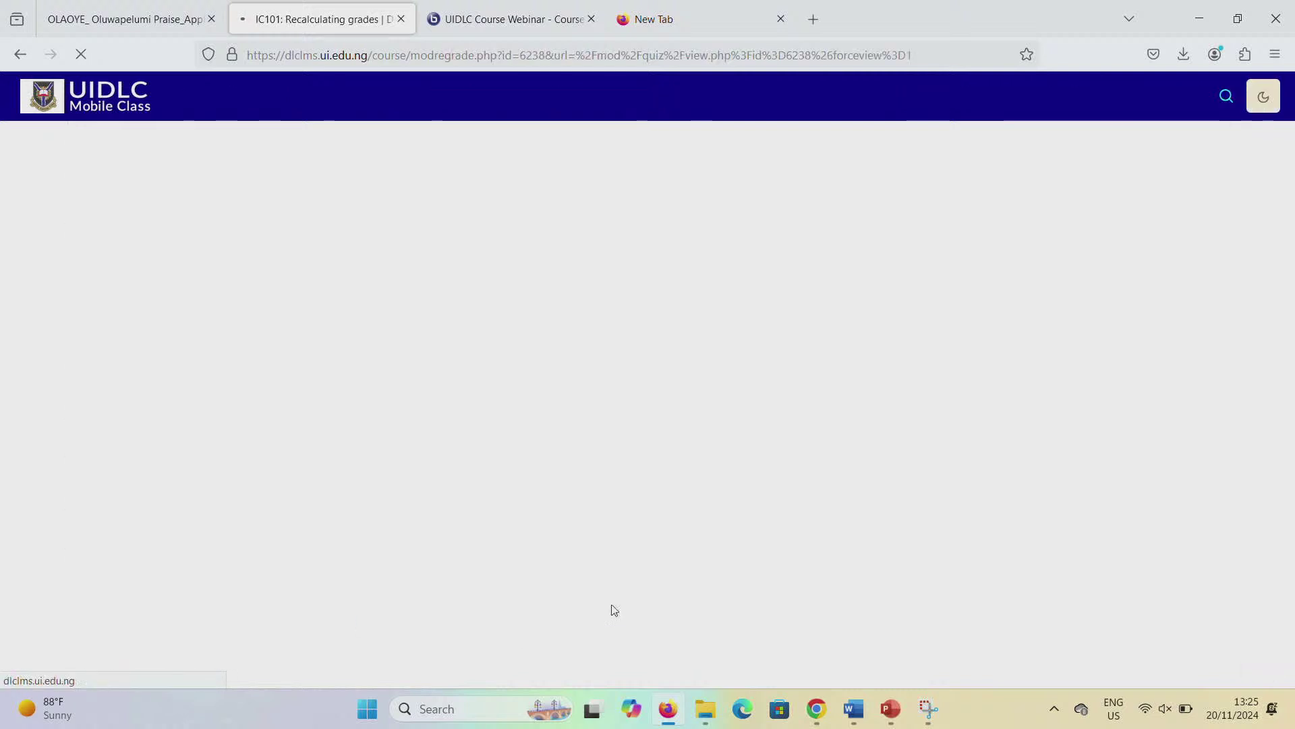
{"action": "scroll", "coordinate": [548, 450], "scroll_direction": "down", "scroll_amount": 2}
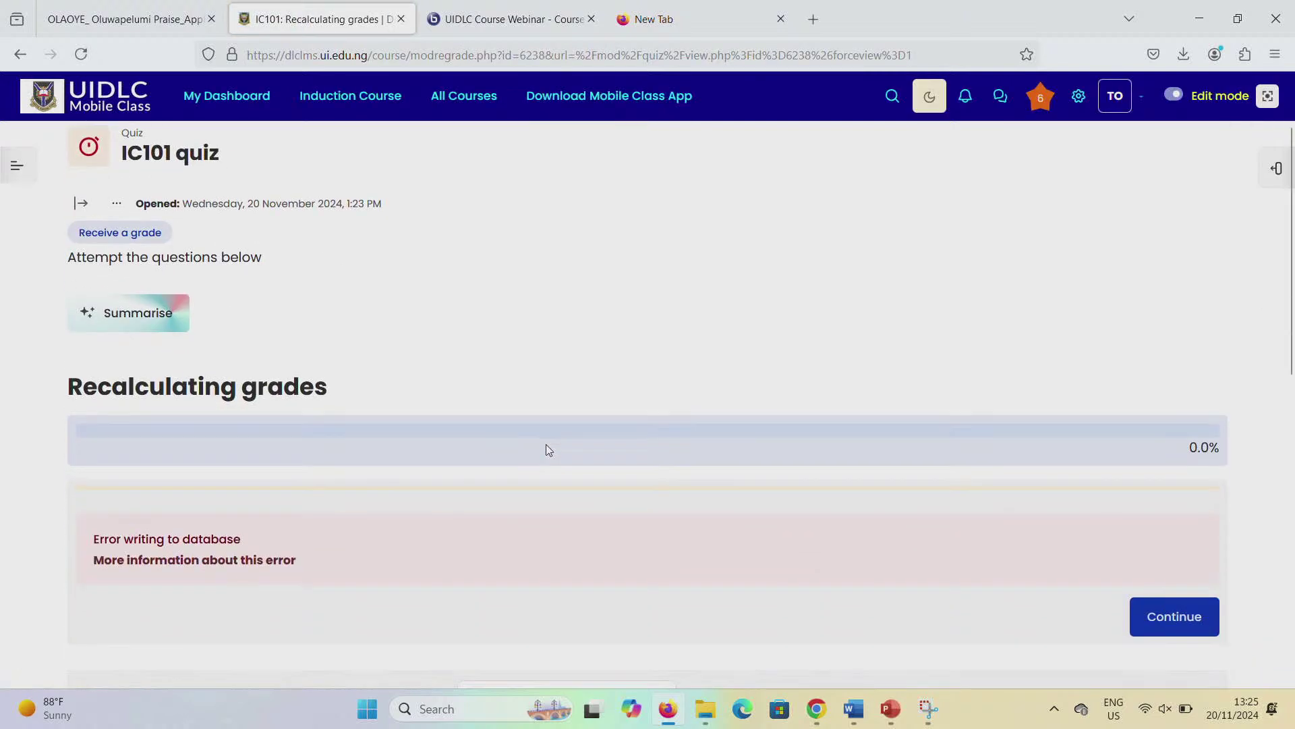
{"action": "scroll", "coordinate": [548, 450], "scroll_direction": "down", "scroll_amount": 4}
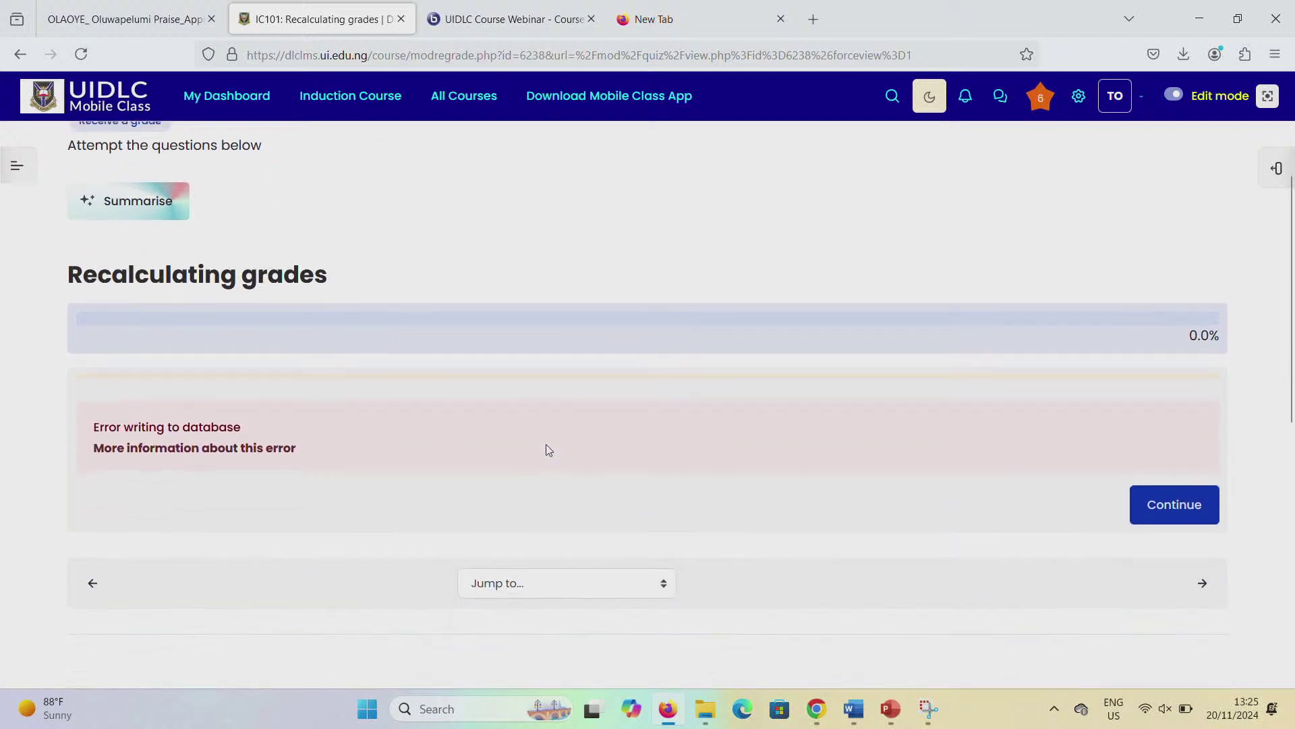
{"action": "scroll", "coordinate": [549, 450], "scroll_direction": "up", "scroll_amount": 3}
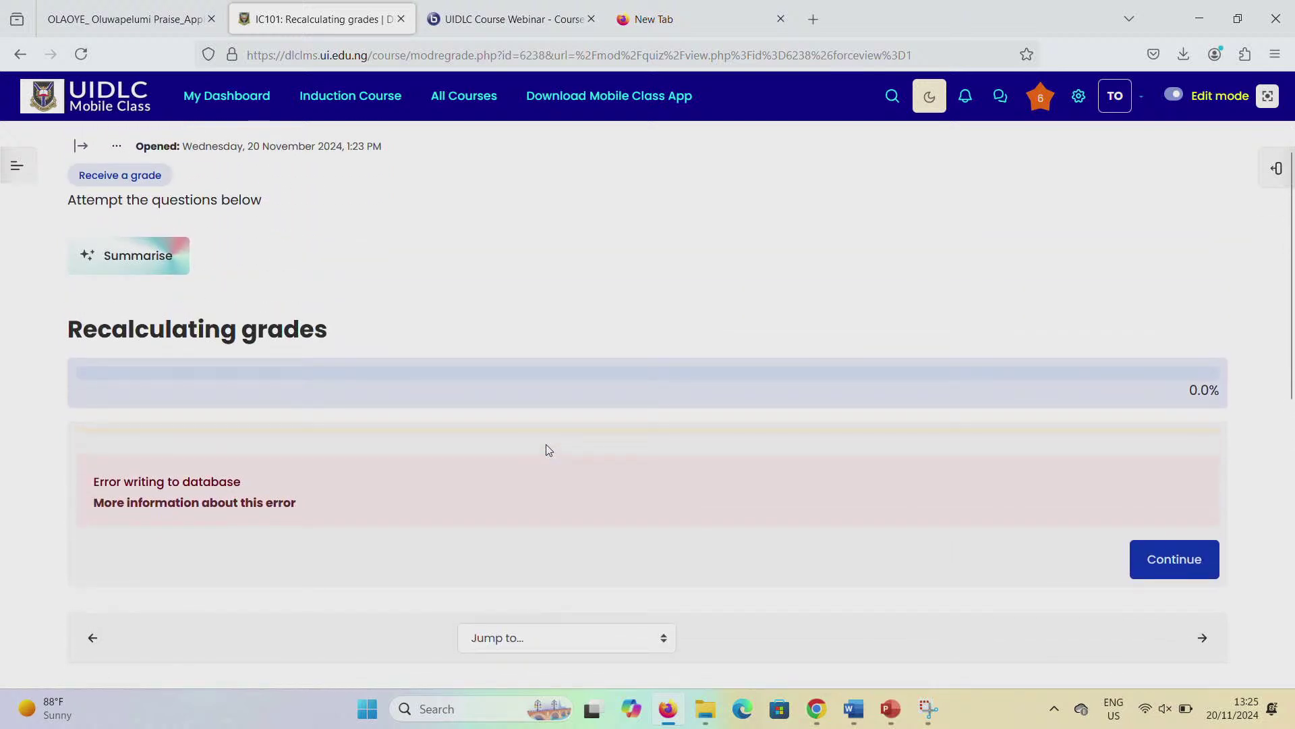
{"action": "left_click", "coordinate": [1176, 572]}
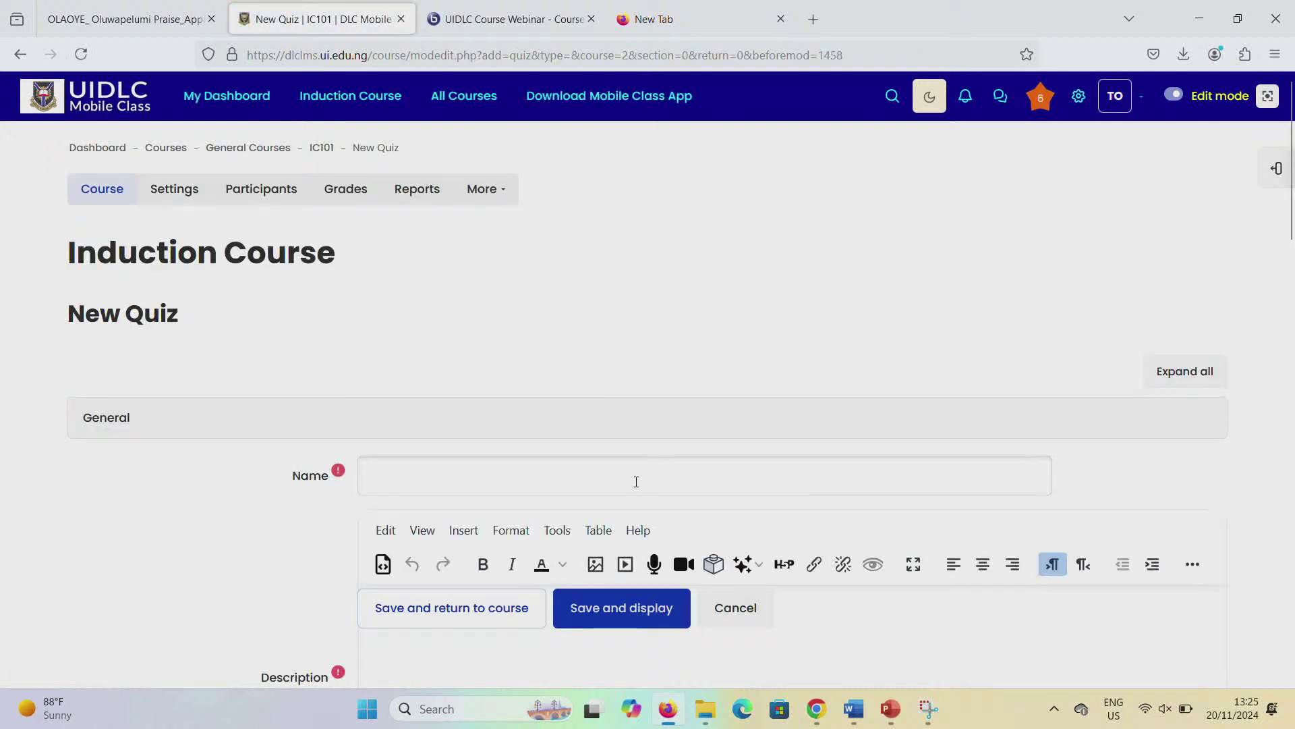
Step: Examine the blank New Quiz form from the General section down to Tags
{"action": "scroll", "coordinate": [637, 482], "scroll_direction": "down", "scroll_amount": 3}
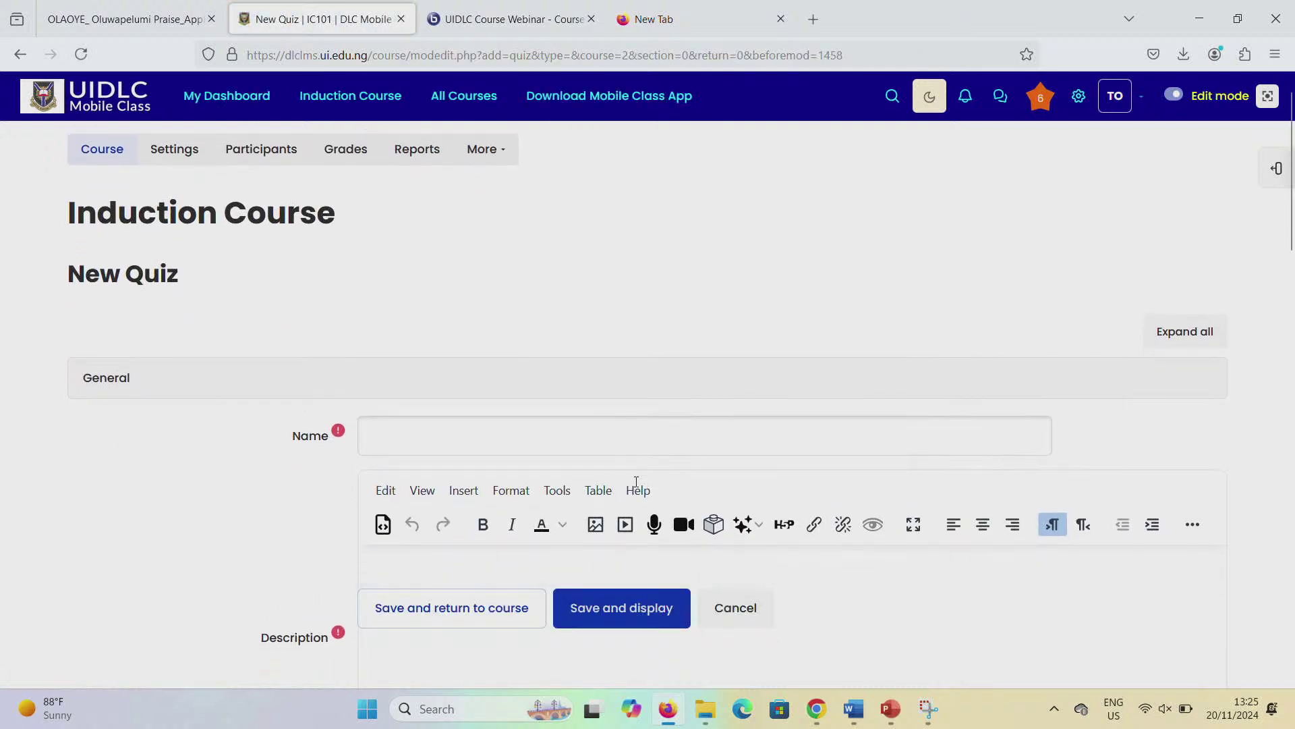
{"action": "scroll", "coordinate": [638, 488], "scroll_direction": "down", "scroll_amount": 7}
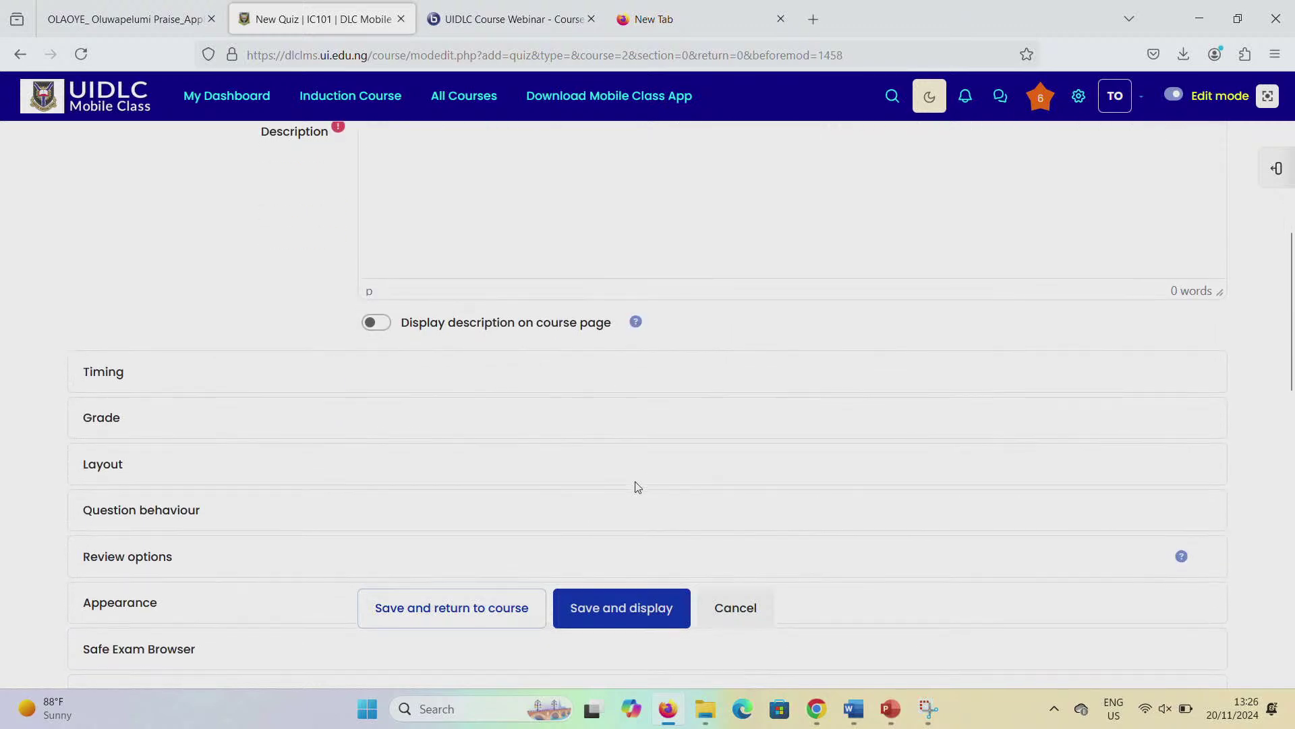
{"action": "scroll", "coordinate": [637, 487], "scroll_direction": "down", "scroll_amount": 2}
{"action": "scroll", "coordinate": [636, 487], "scroll_direction": "up", "scroll_amount": 10}
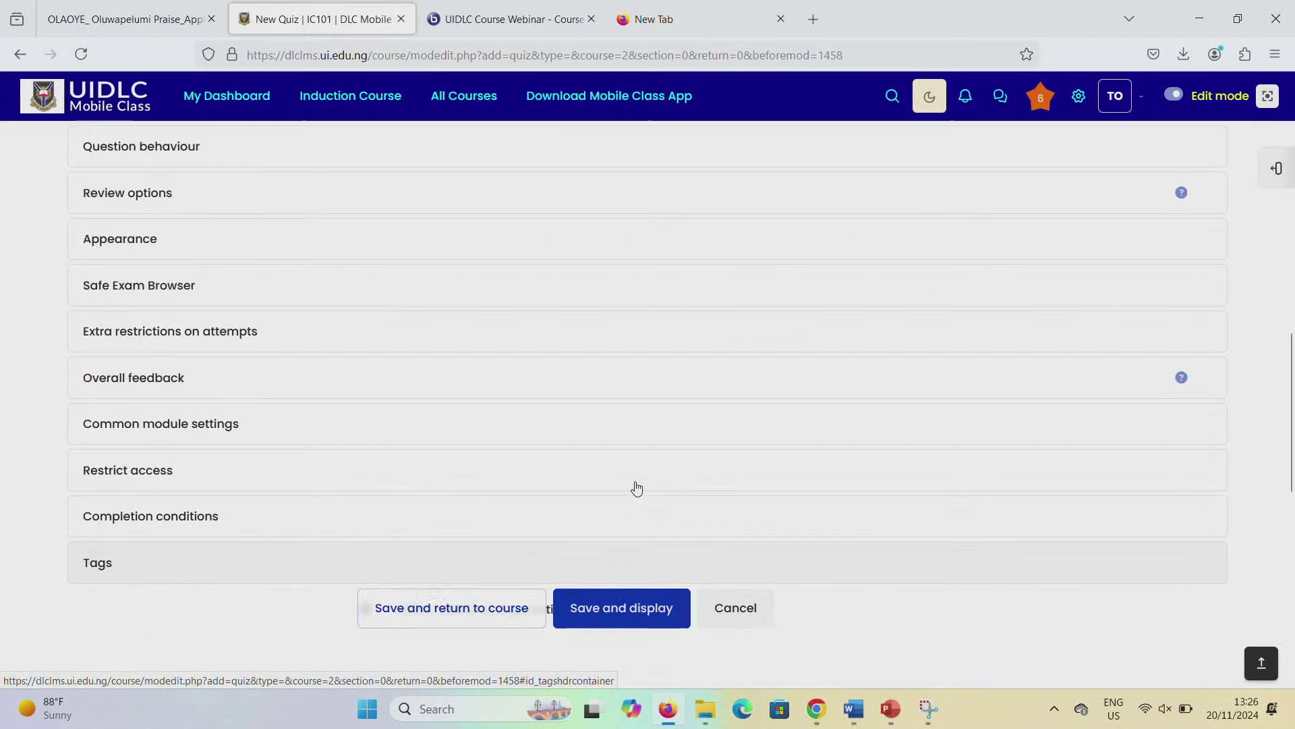
{"action": "scroll", "coordinate": [636, 487], "scroll_direction": "up", "scroll_amount": 3}
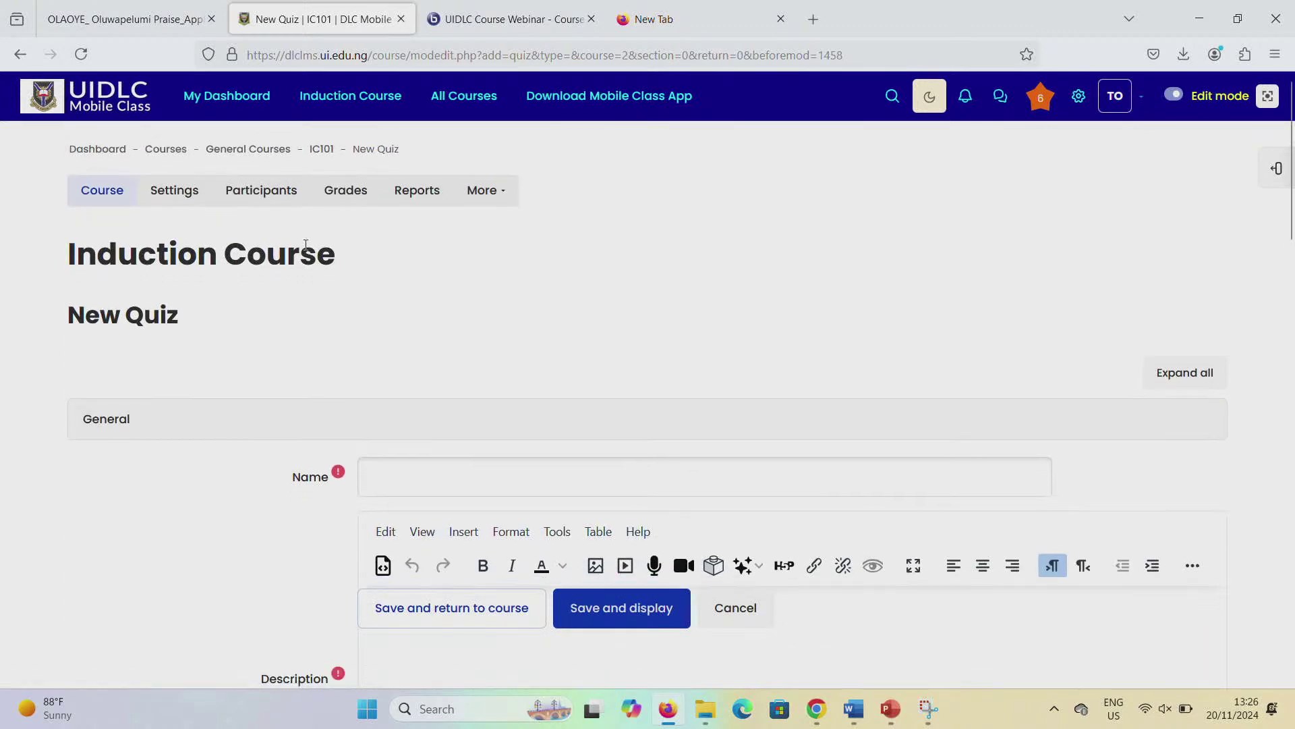
Step: Go back through the browser history to the earlier New Quiz form and return to its General section
{"action": "left_click", "coordinate": [20, 57]}
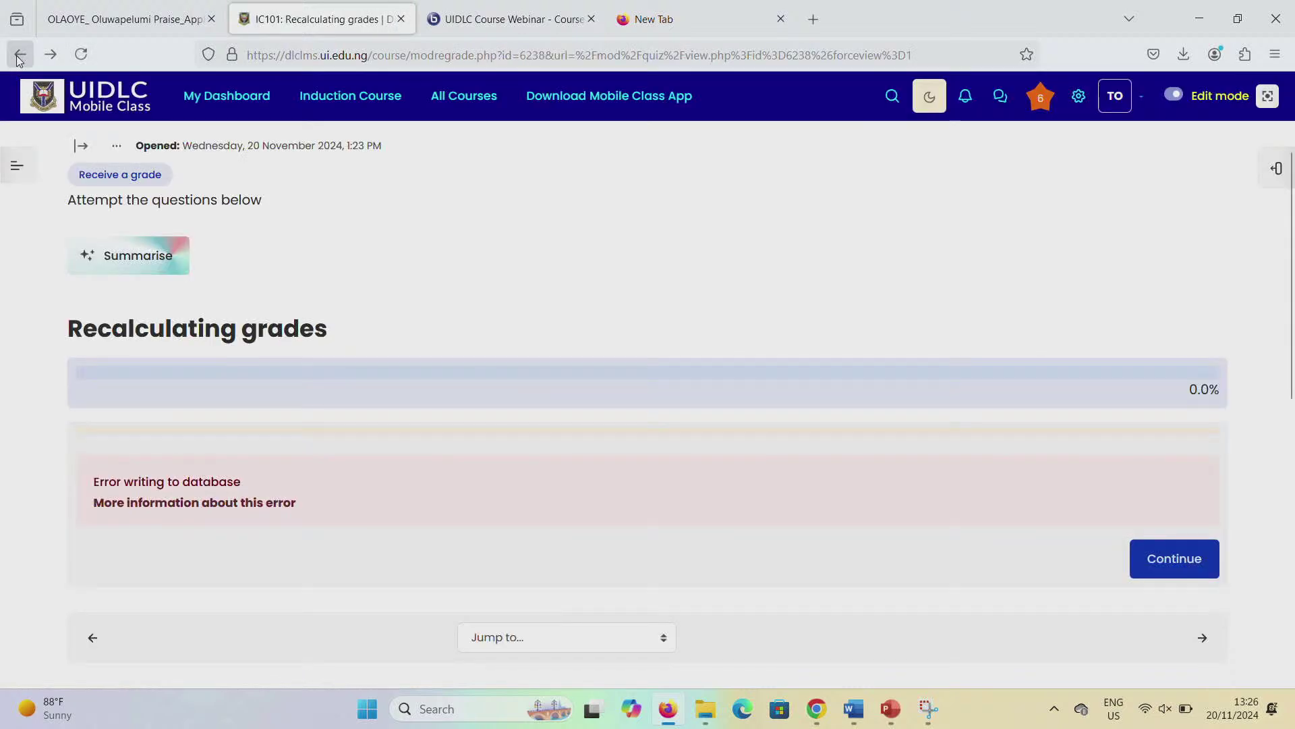
{"action": "left_click", "coordinate": [51, 55]}
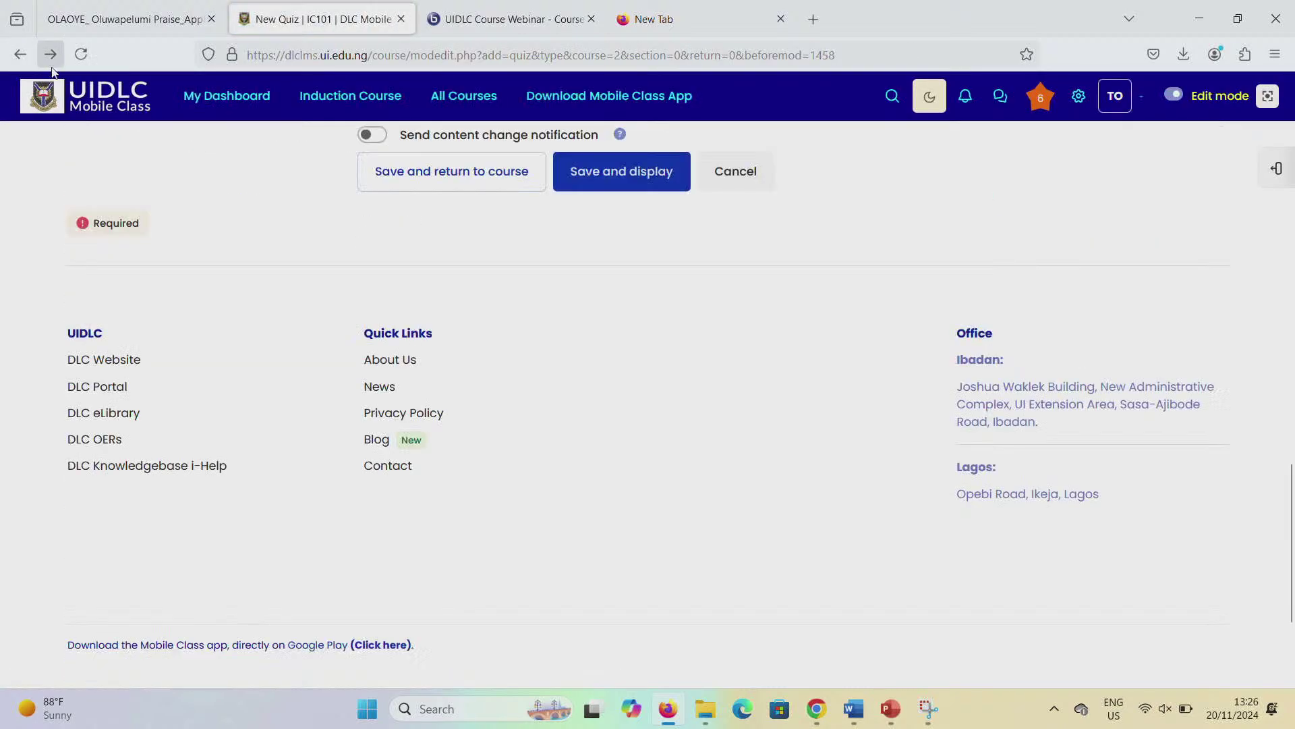
{"action": "scroll", "coordinate": [222, 445], "scroll_direction": "up", "scroll_amount": 4}
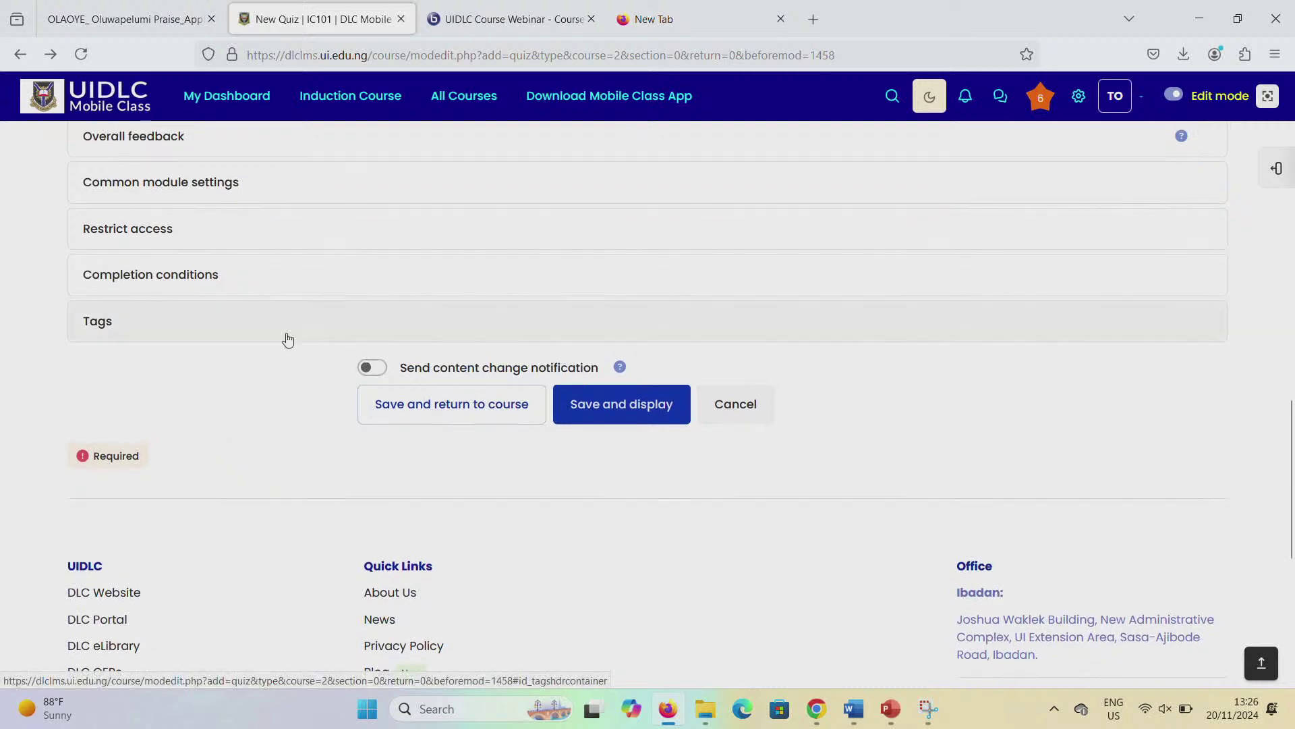
{"action": "scroll", "coordinate": [288, 339], "scroll_direction": "up", "scroll_amount": 6}
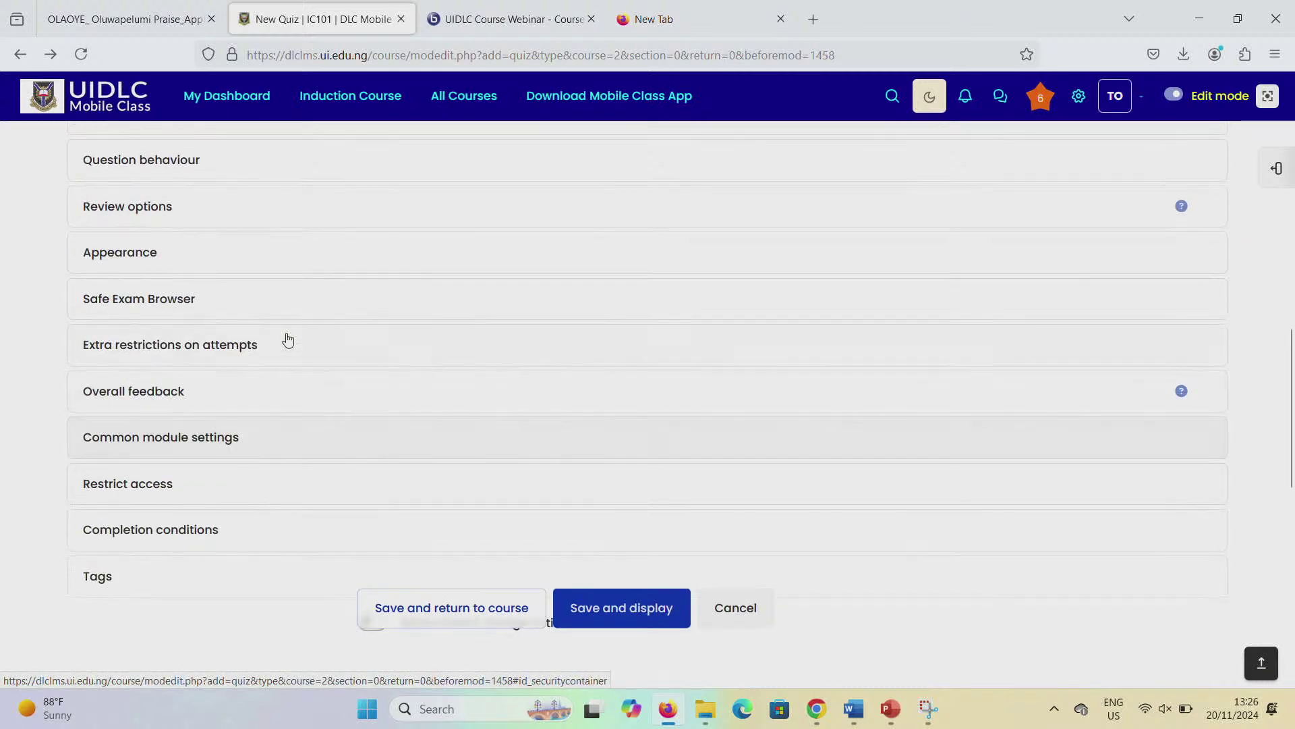
{"action": "scroll", "coordinate": [288, 339], "scroll_direction": "up", "scroll_amount": 8}
{"action": "scroll", "coordinate": [288, 339], "scroll_direction": "down", "scroll_amount": 1}
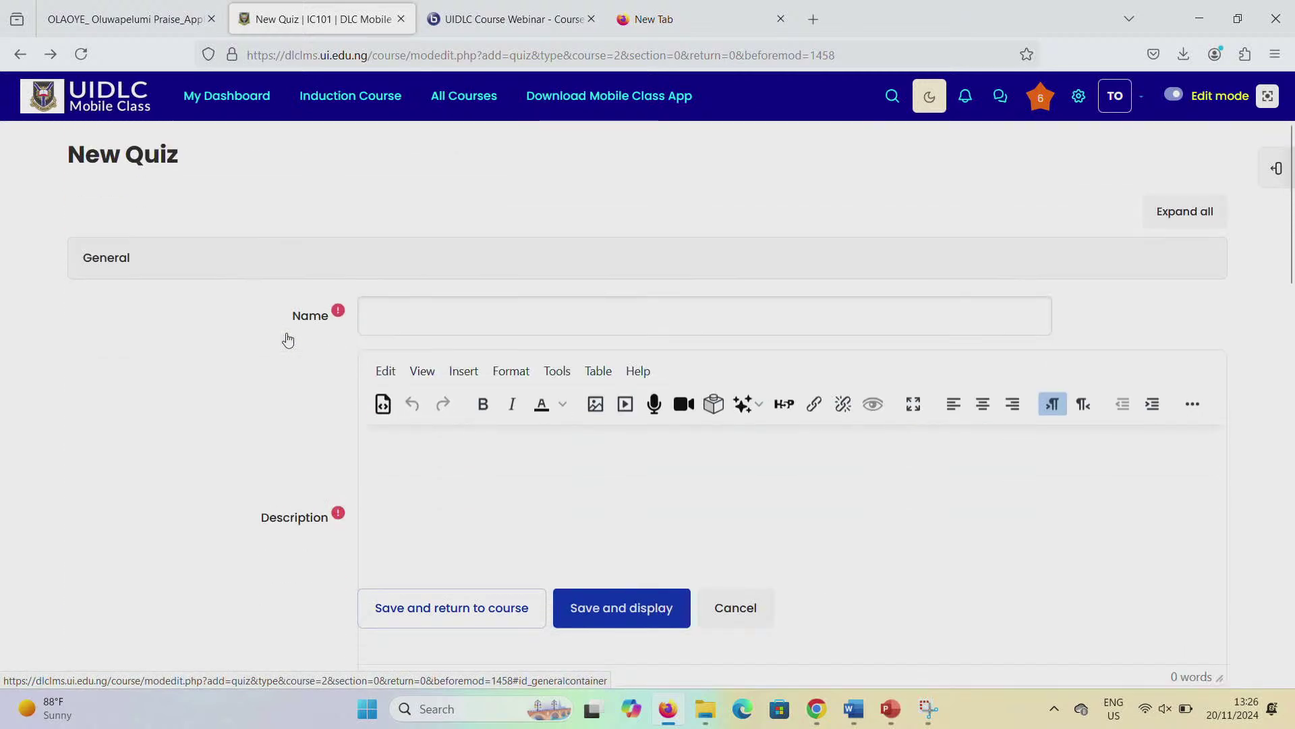
{"action": "scroll", "coordinate": [288, 339], "scroll_direction": "up", "scroll_amount": 3}
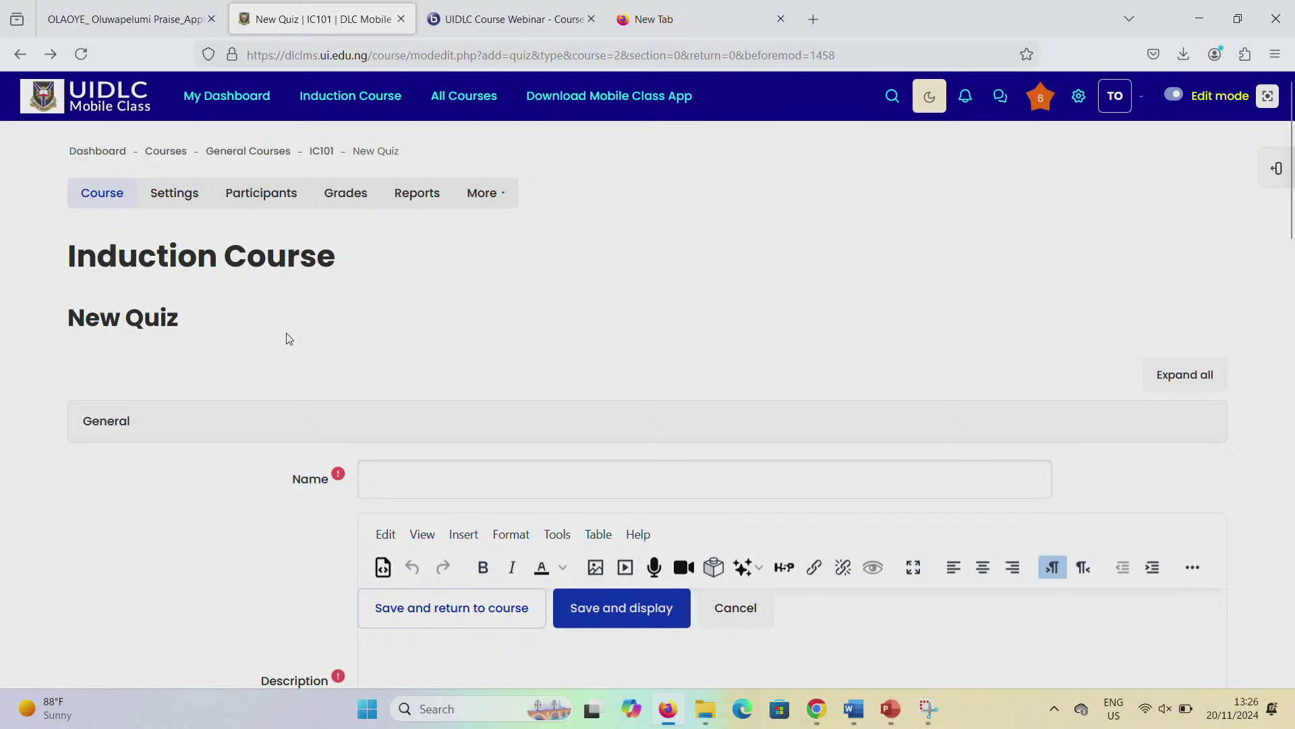
Step: Name the quiz "IC101 quiz" and enter "Attempt all question" as its description
{"action": "scroll", "coordinate": [289, 339], "scroll_direction": "down", "scroll_amount": 1}
{"action": "left_click", "coordinate": [421, 413]}
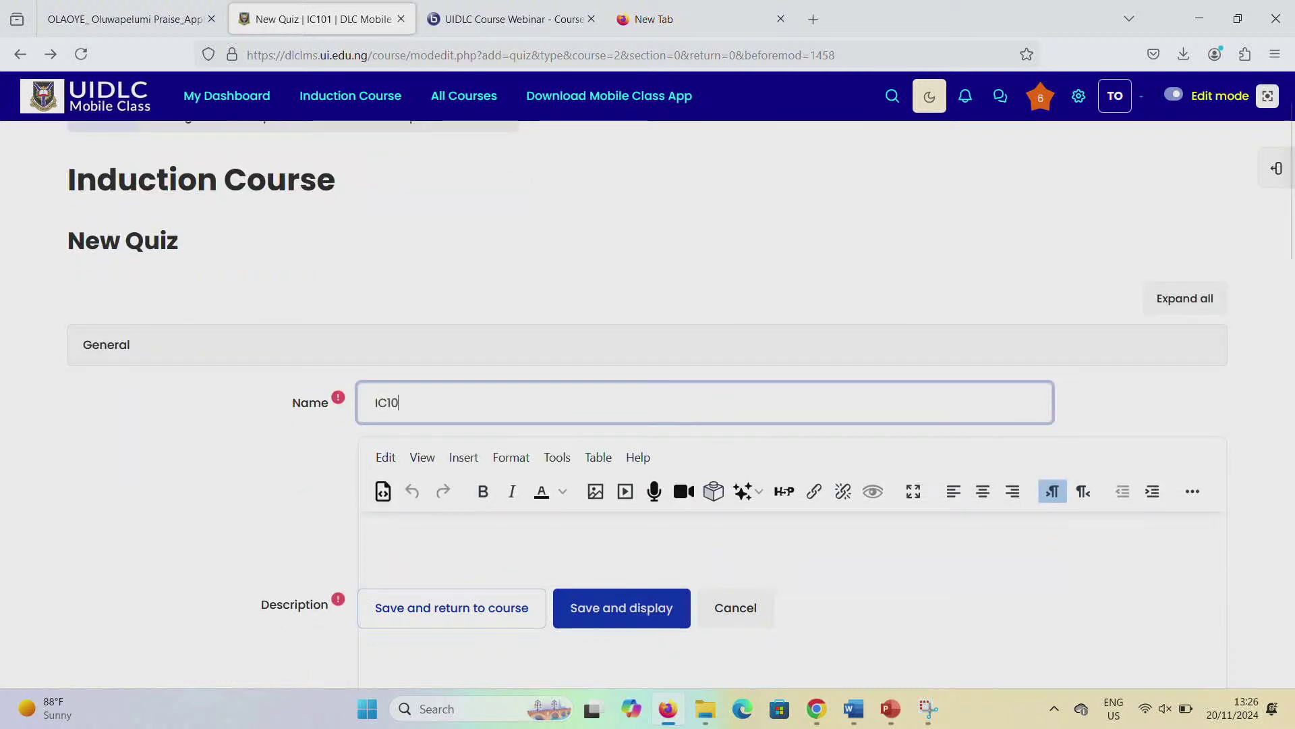
{"action": "type", "text": "IC101 quiz"}
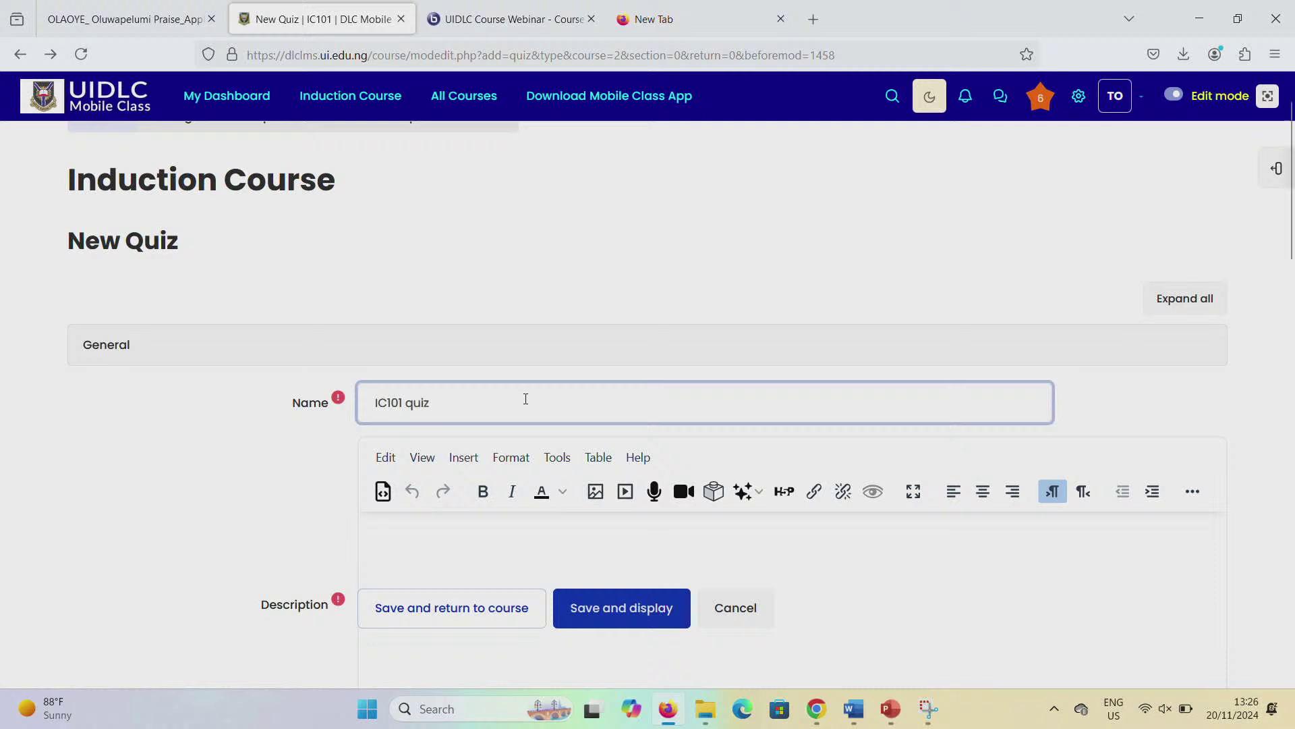
{"action": "scroll", "coordinate": [526, 399], "scroll_direction": "down", "scroll_amount": 2}
{"action": "left_click", "coordinate": [486, 430]}
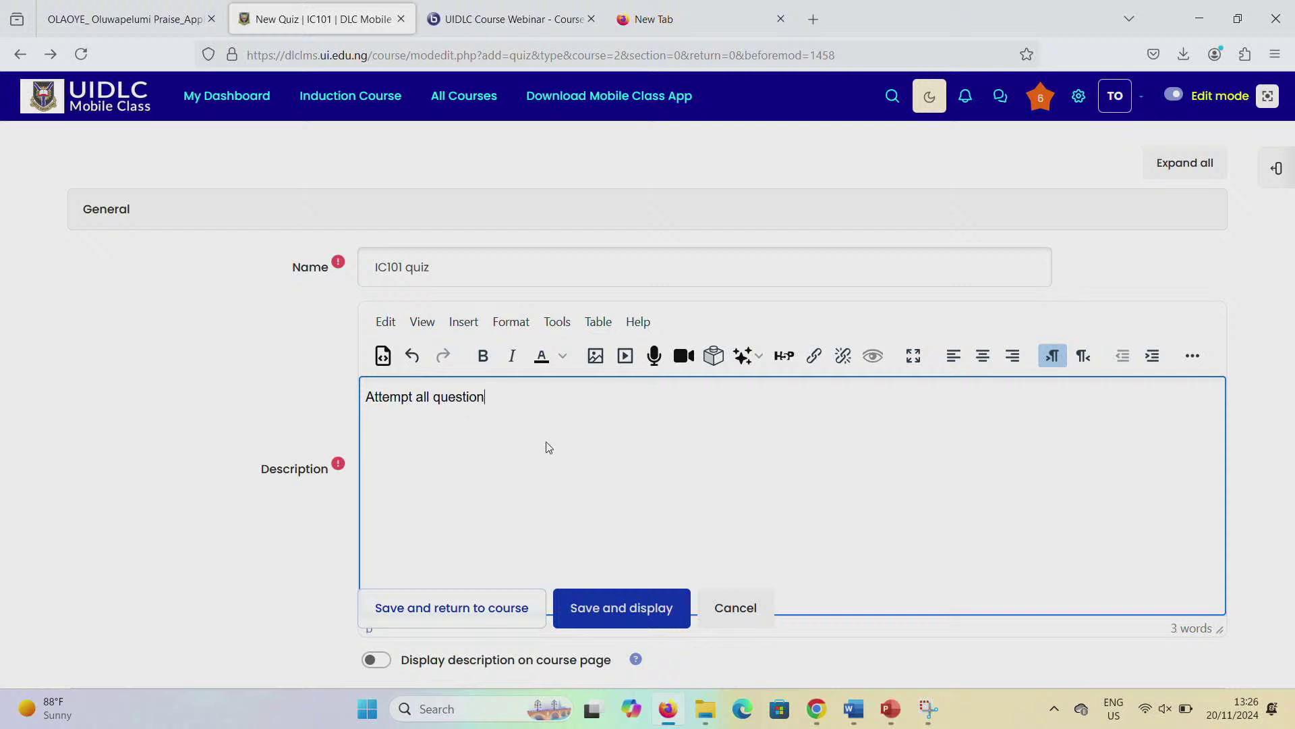
Step: Enable the quiz's opening date in the Timing settings with the preset 20 November 2024, 13:26
{"action": "scroll", "coordinate": [527, 448], "scroll_direction": "down", "scroll_amount": 5}
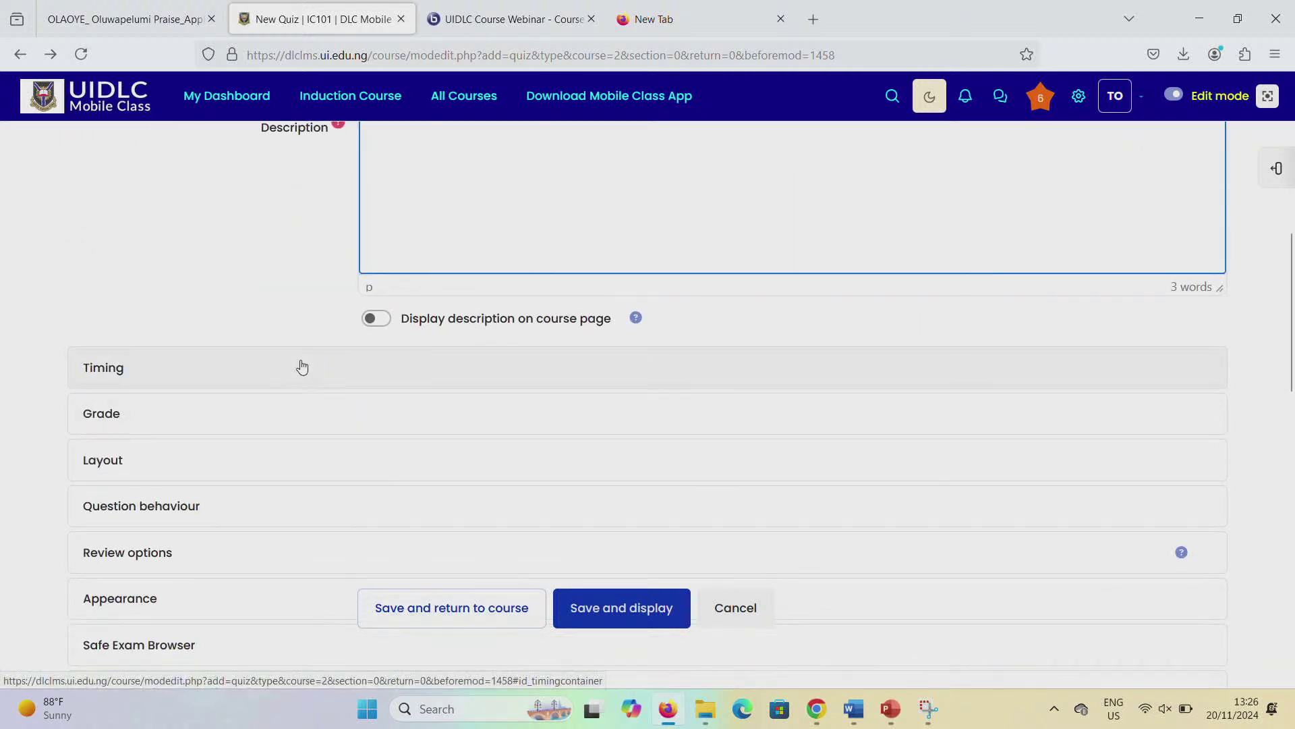
{"action": "left_click", "coordinate": [301, 366]}
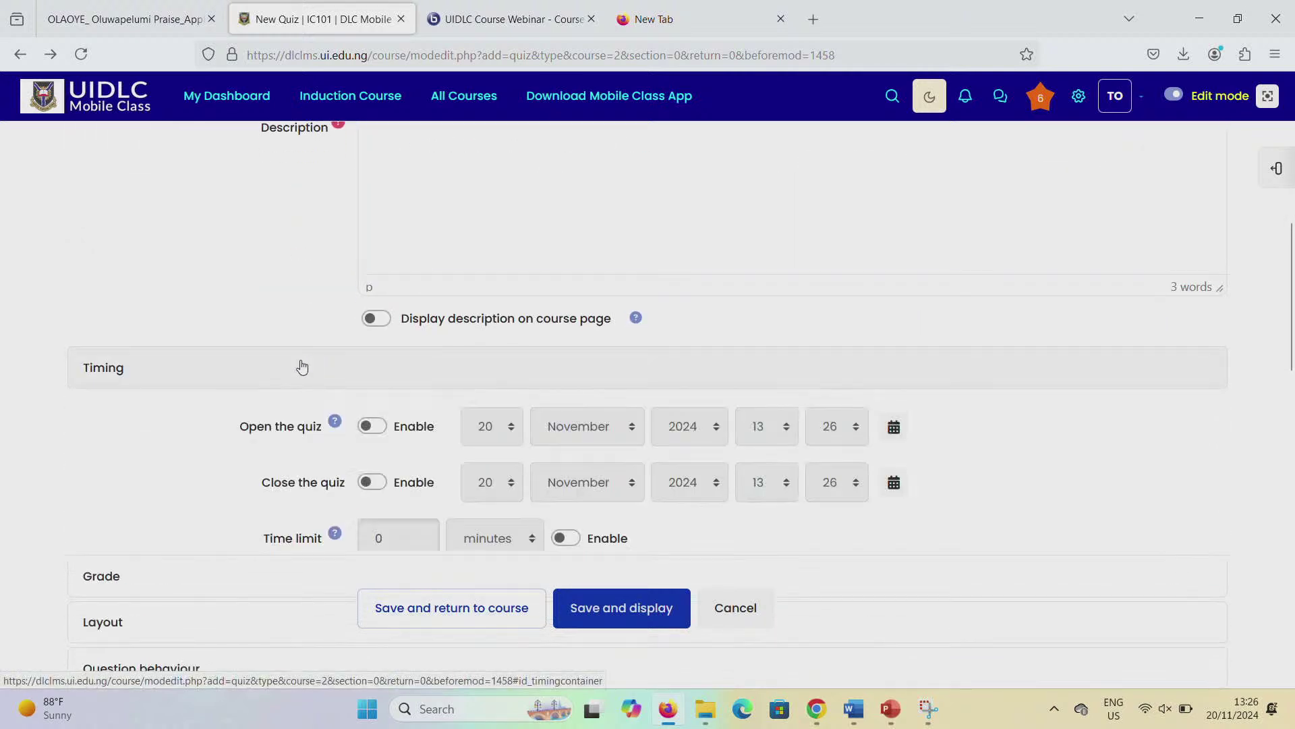
{"action": "left_click", "coordinate": [378, 426]}
Step: Set the quiz's grade to pass to 3 in the Grade settings
{"action": "scroll", "coordinate": [435, 440], "scroll_direction": "down", "scroll_amount": 3}
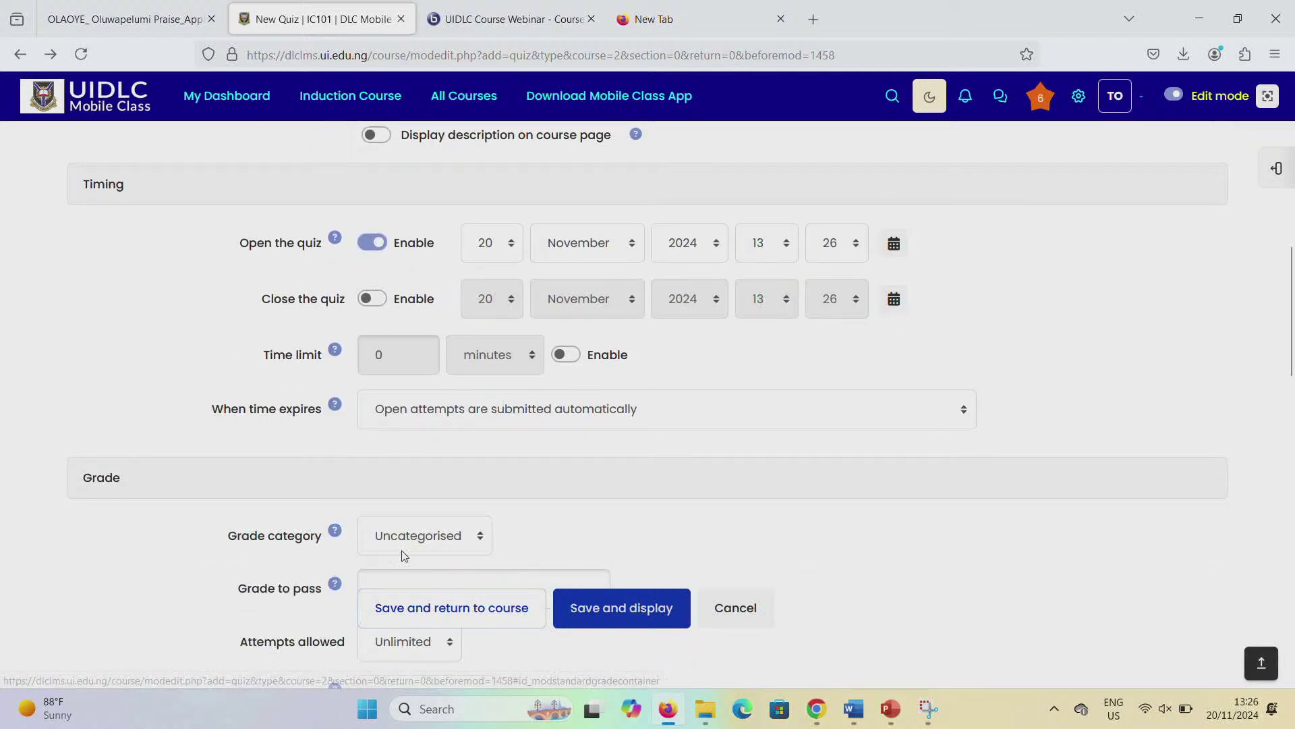
{"action": "scroll", "coordinate": [378, 556], "scroll_direction": "down", "scroll_amount": 2}
{"action": "left_click", "coordinate": [410, 434]}
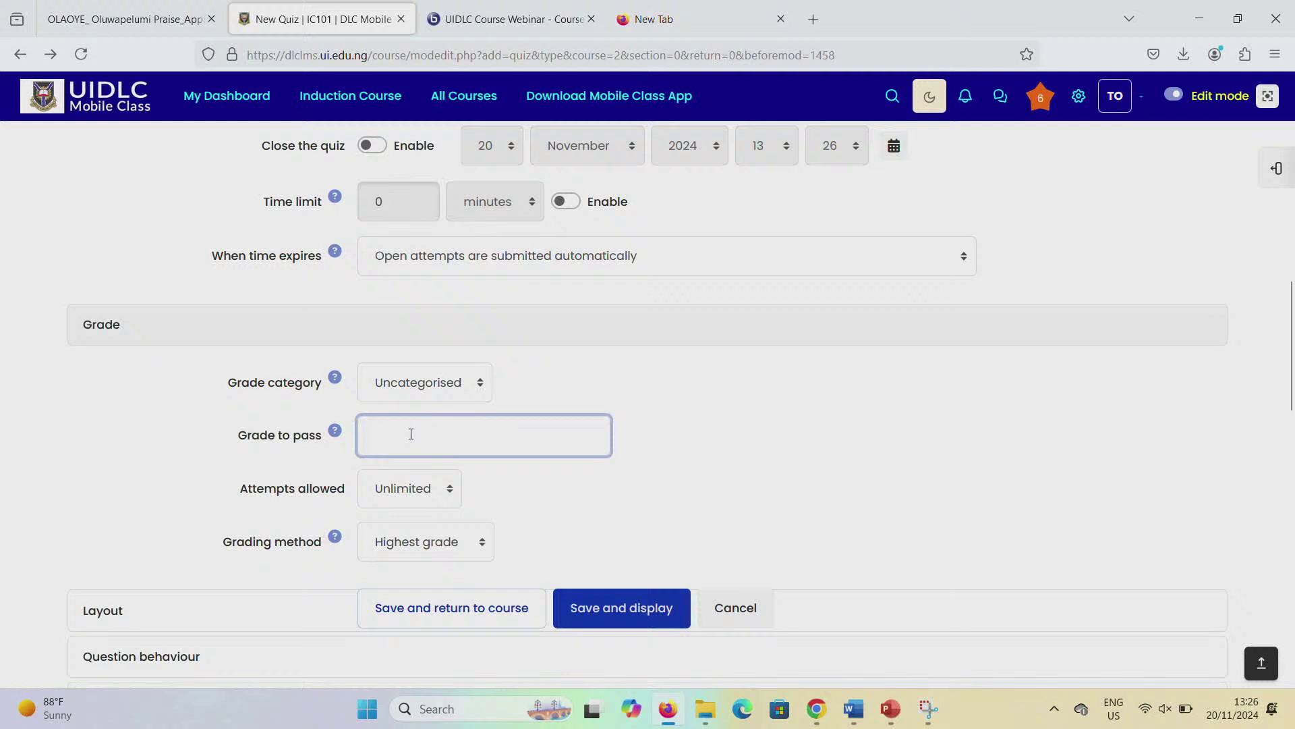
{"action": "left_click", "coordinate": [675, 442]}
{"action": "scroll", "coordinate": [674, 443], "scroll_direction": "down", "scroll_amount": 2}
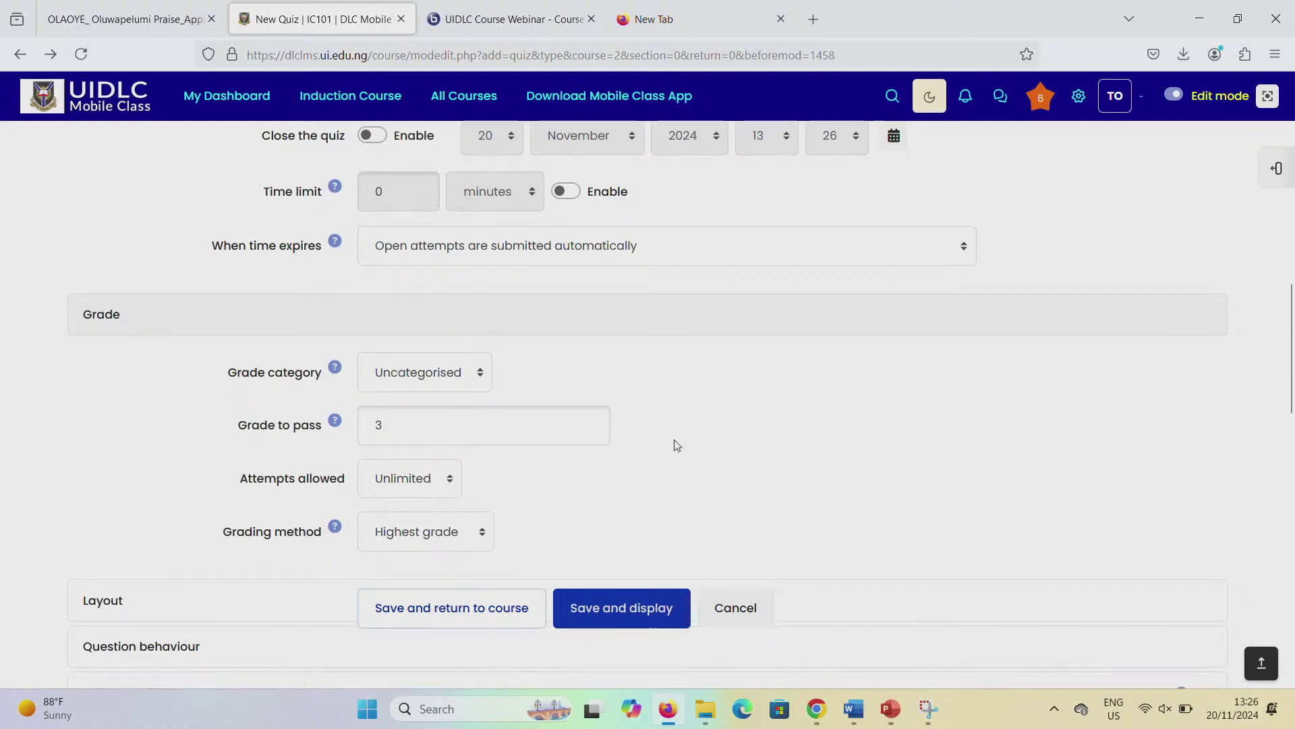
Step: Examine the Question behaviour choices for shuffling within questions, how questions behave, and whether each attempt builds on the last
{"action": "left_click", "coordinate": [354, 487]}
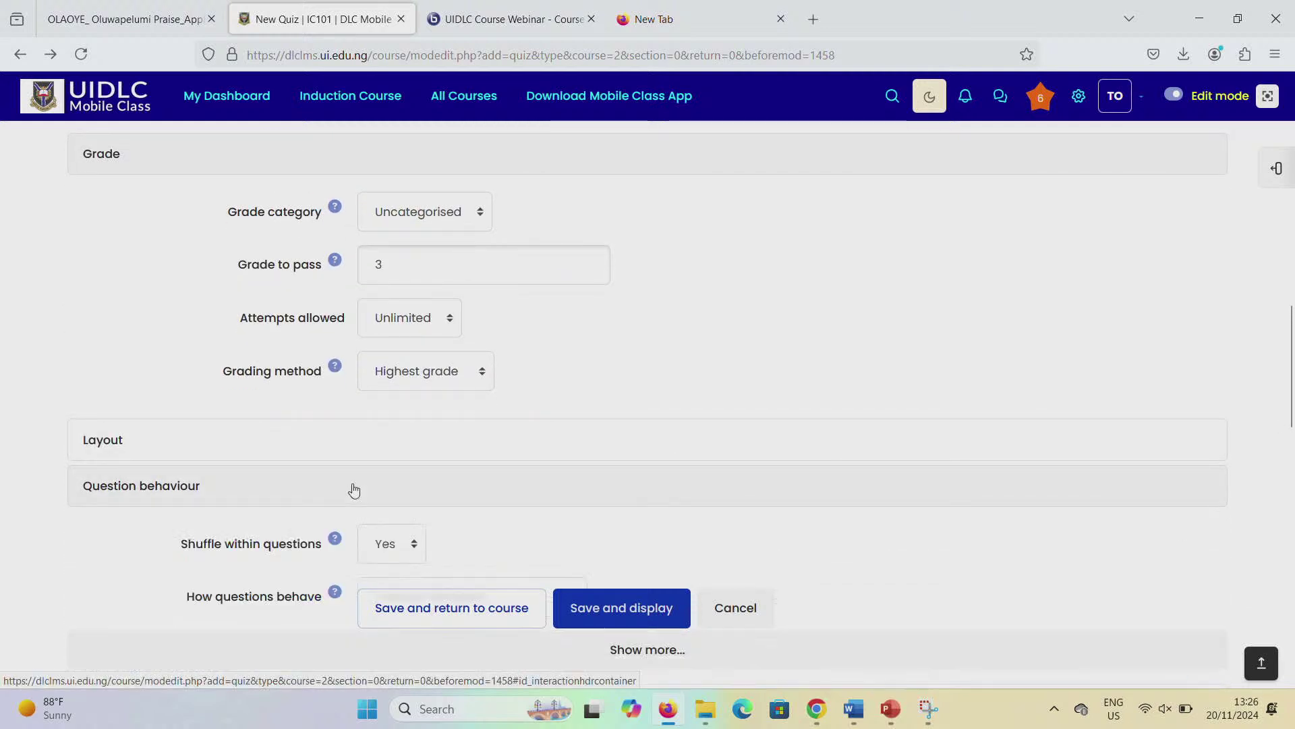
{"action": "scroll", "coordinate": [352, 485], "scroll_direction": "down", "scroll_amount": 2}
{"action": "left_click", "coordinate": [393, 443]}
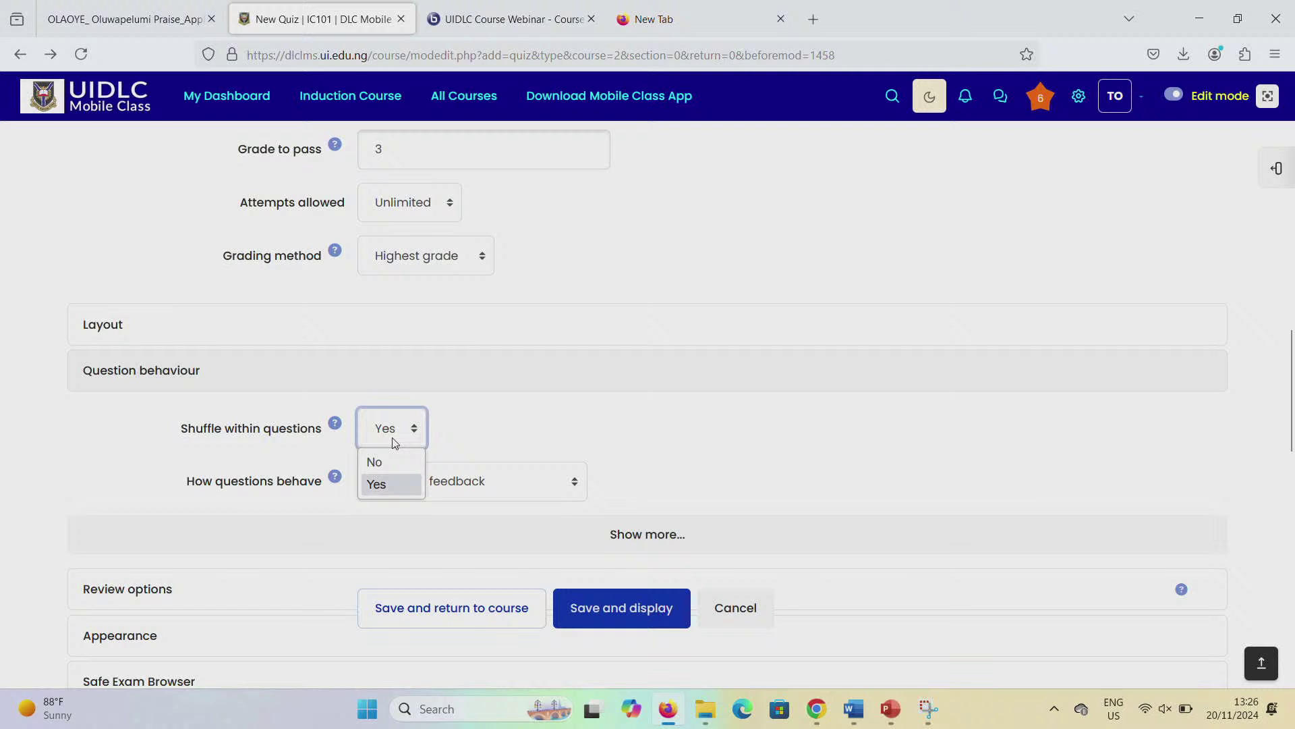
{"action": "left_click", "coordinate": [395, 443]}
{"action": "left_click", "coordinate": [417, 487]}
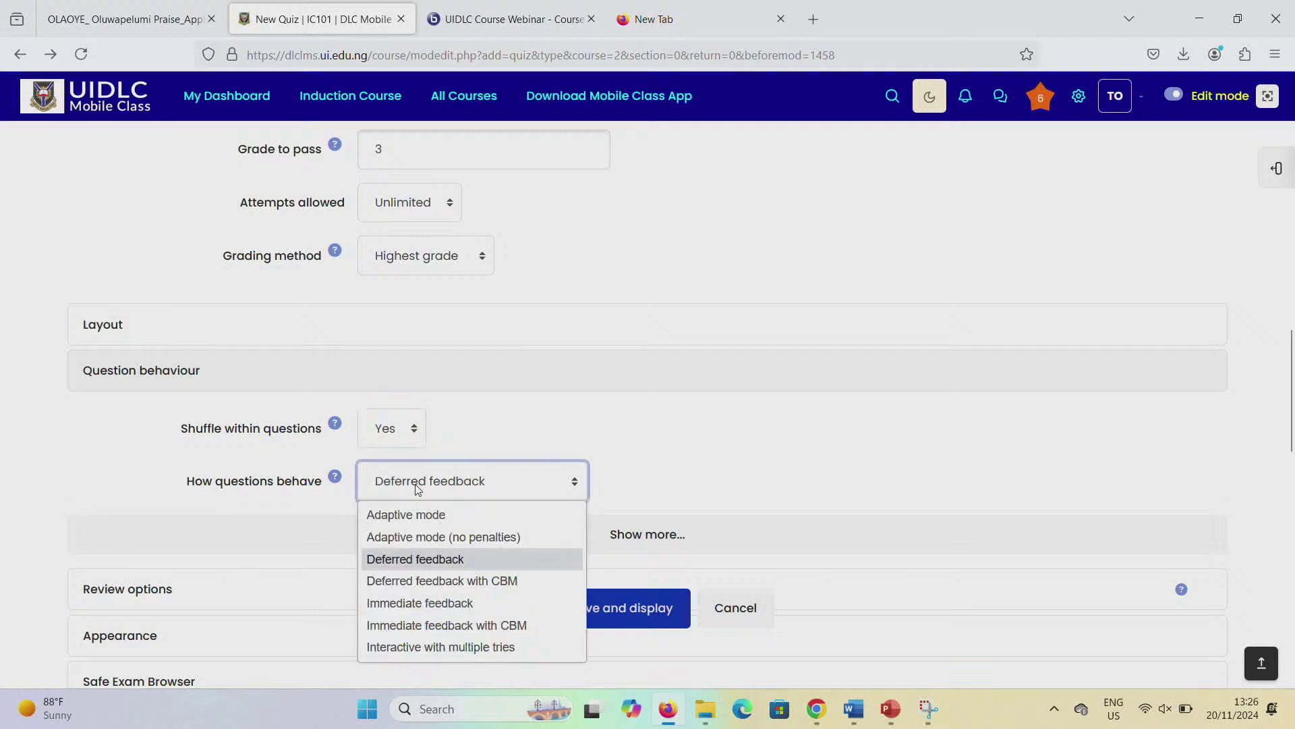
{"action": "left_click", "coordinate": [651, 471]}
{"action": "scroll", "coordinate": [649, 470], "scroll_direction": "down", "scroll_amount": 2}
{"action": "left_click", "coordinate": [621, 389]}
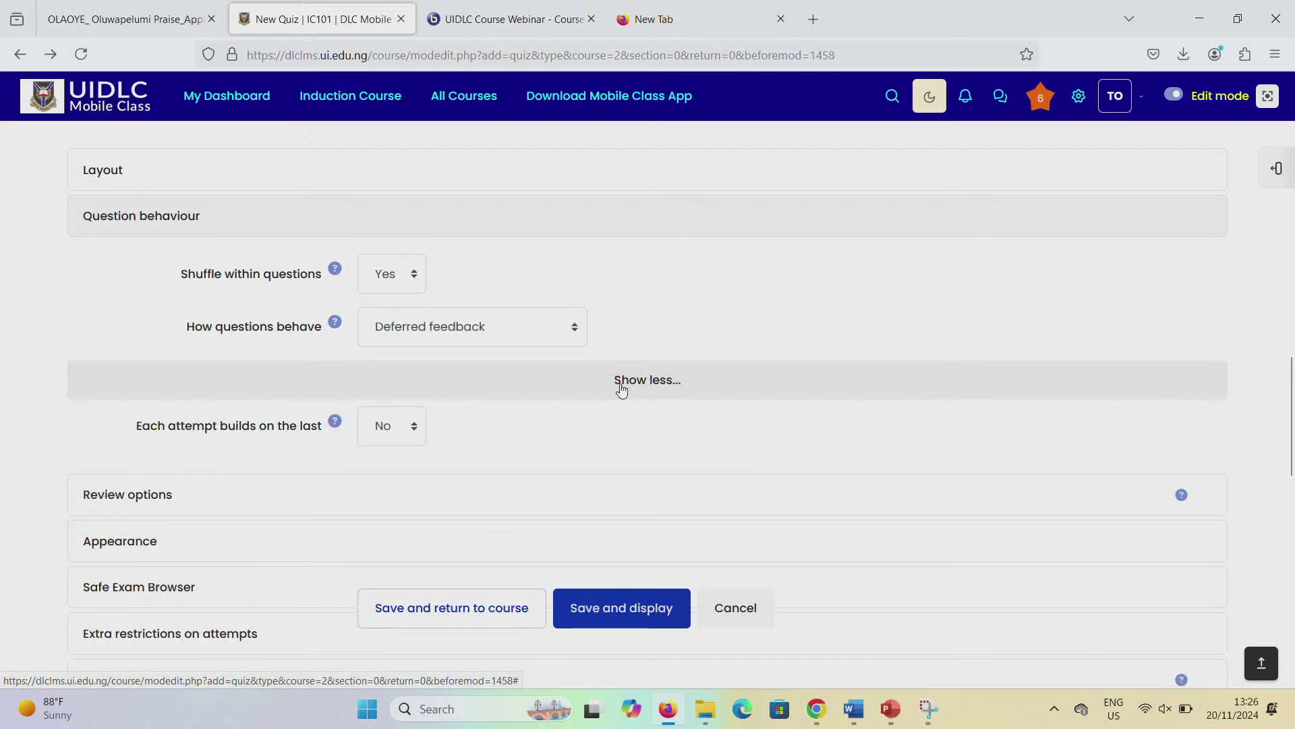
{"action": "left_click", "coordinate": [621, 389]}
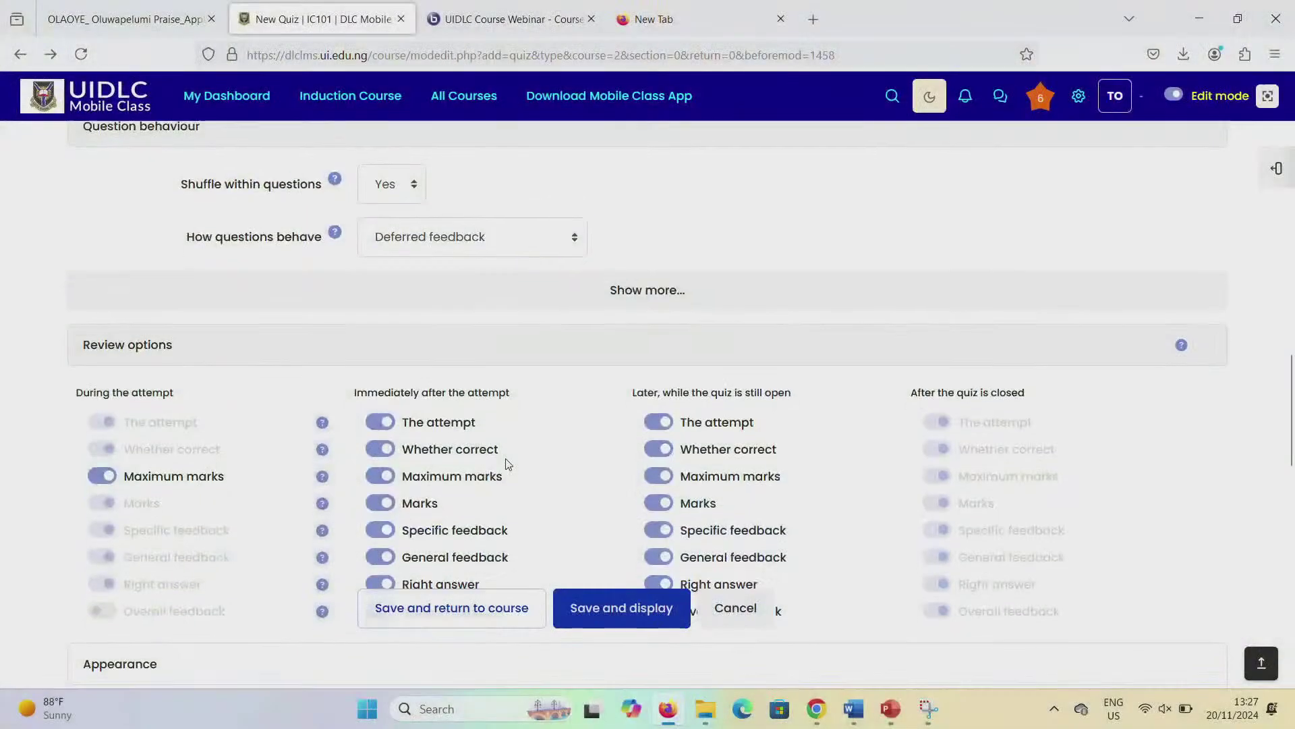
Step: Examine the quiz's Review options and Common module settings, collapsing each section after viewing it
{"action": "scroll", "coordinate": [508, 463], "scroll_direction": "down", "scroll_amount": 1}
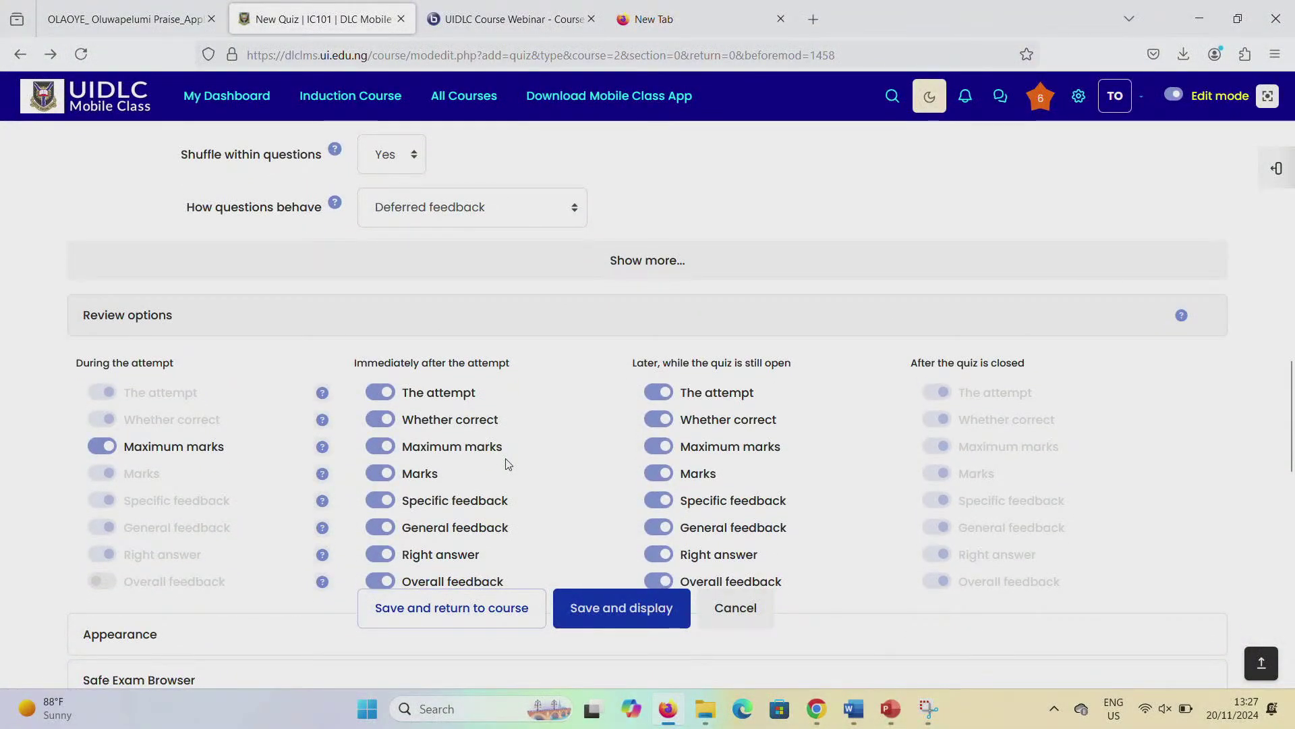
{"action": "left_click", "coordinate": [505, 315]}
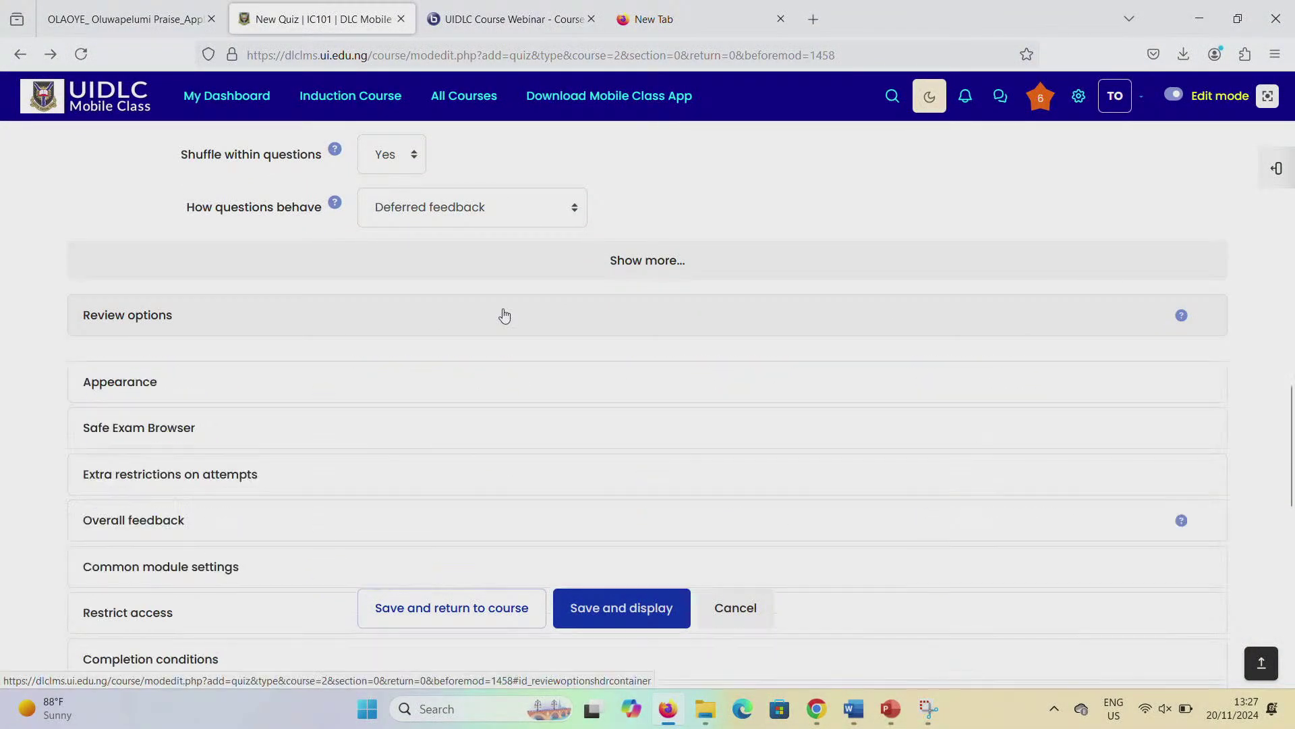
{"action": "scroll", "coordinate": [338, 425], "scroll_direction": "down", "scroll_amount": 2}
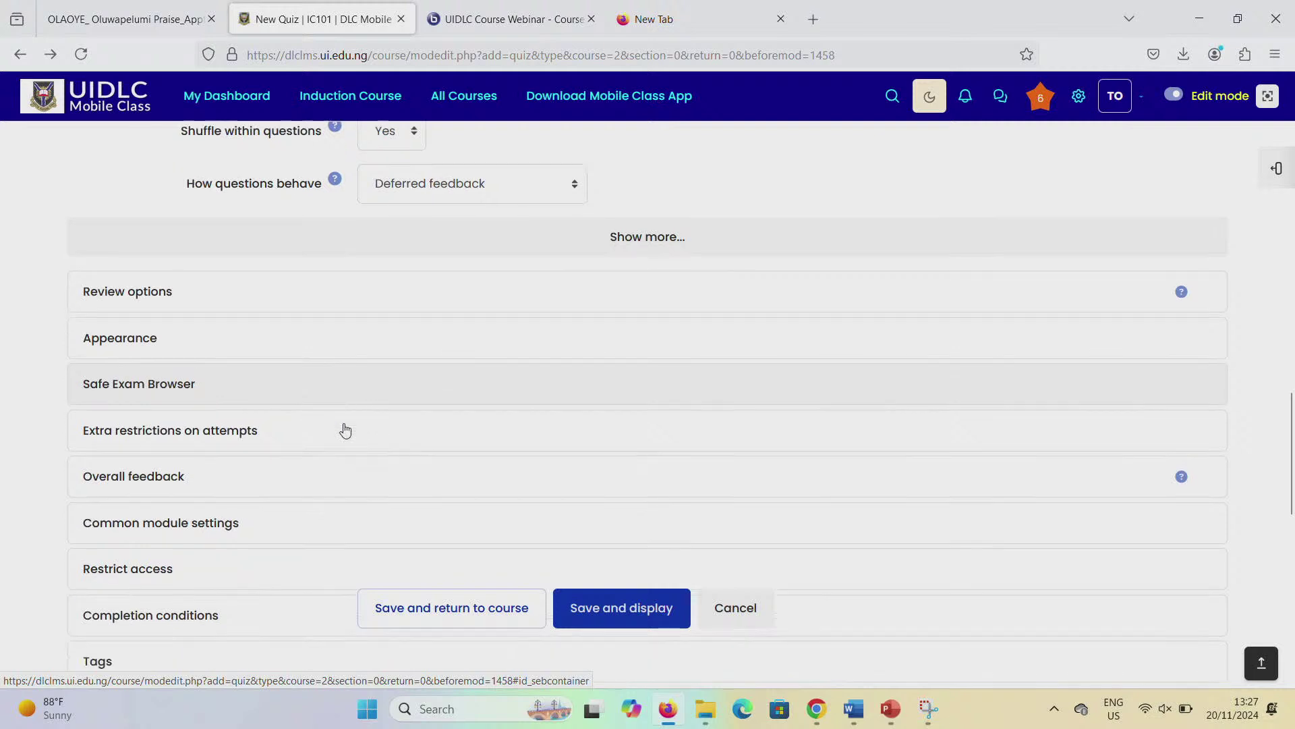
{"action": "left_click", "coordinate": [329, 483]}
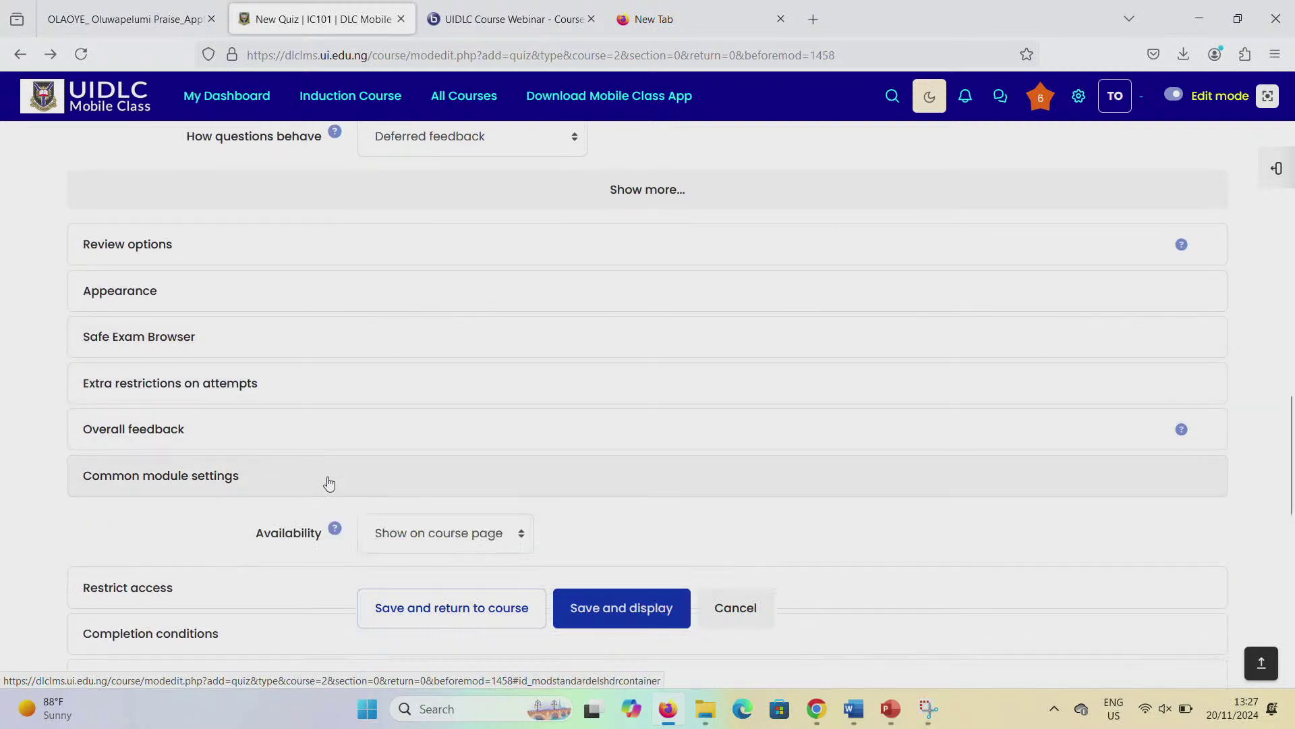
{"action": "scroll", "coordinate": [329, 483], "scroll_direction": "down", "scroll_amount": 5}
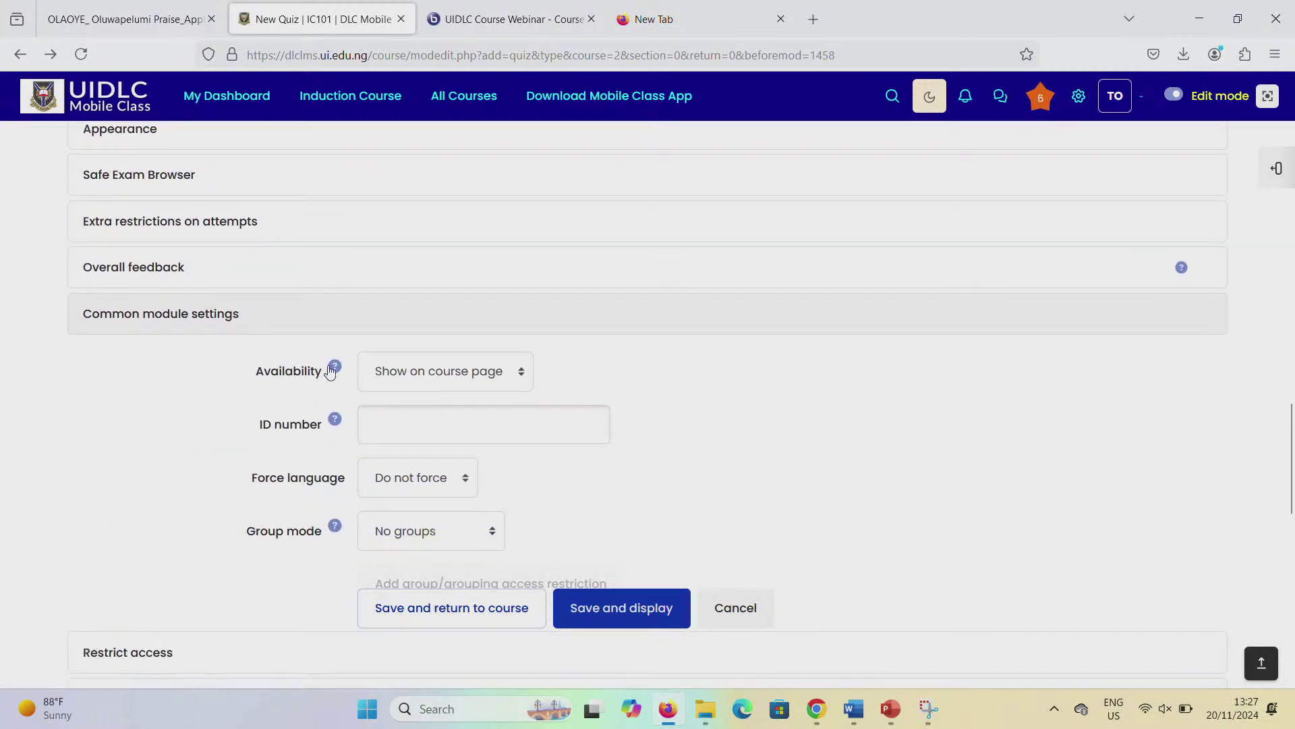
{"action": "left_click", "coordinate": [320, 310]}
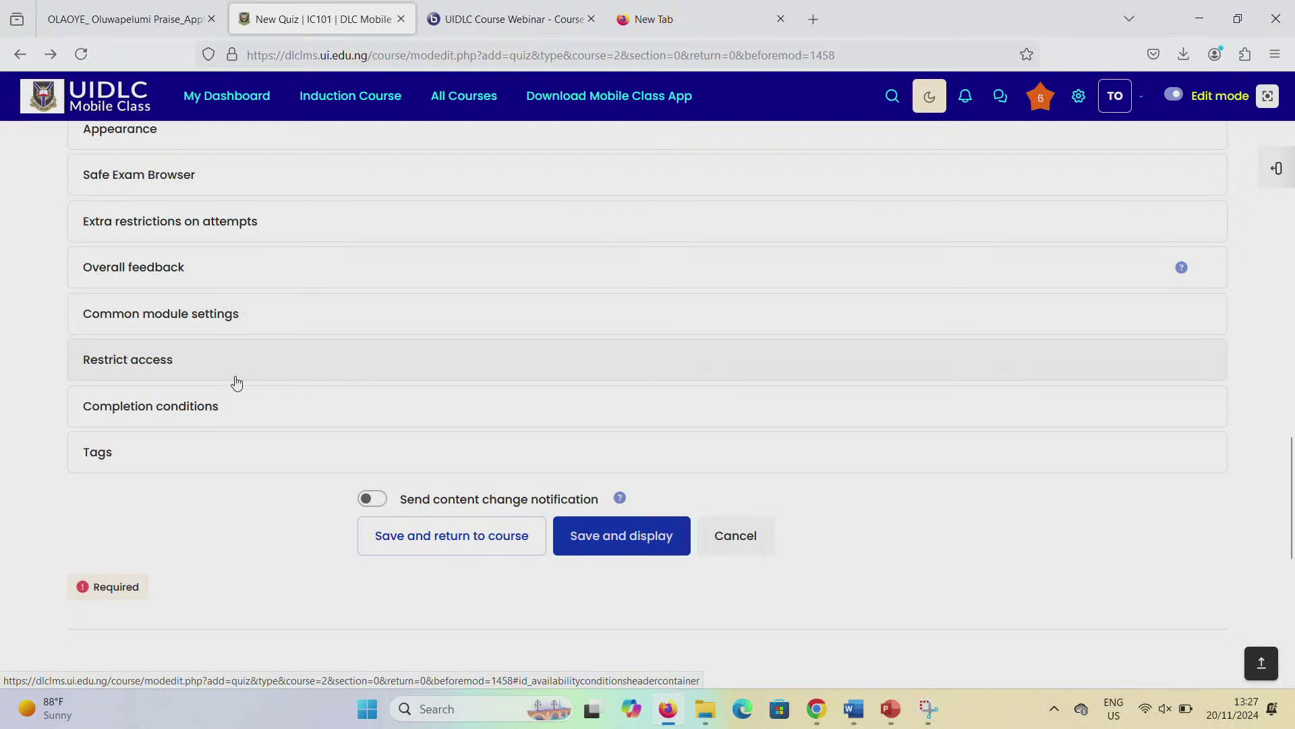
Step: Examine the quiz's Restrict access, Completion conditions and Tags settings, collapsing each section after viewing it
{"action": "left_click", "coordinate": [234, 382]}
{"action": "left_click", "coordinate": [232, 379]}
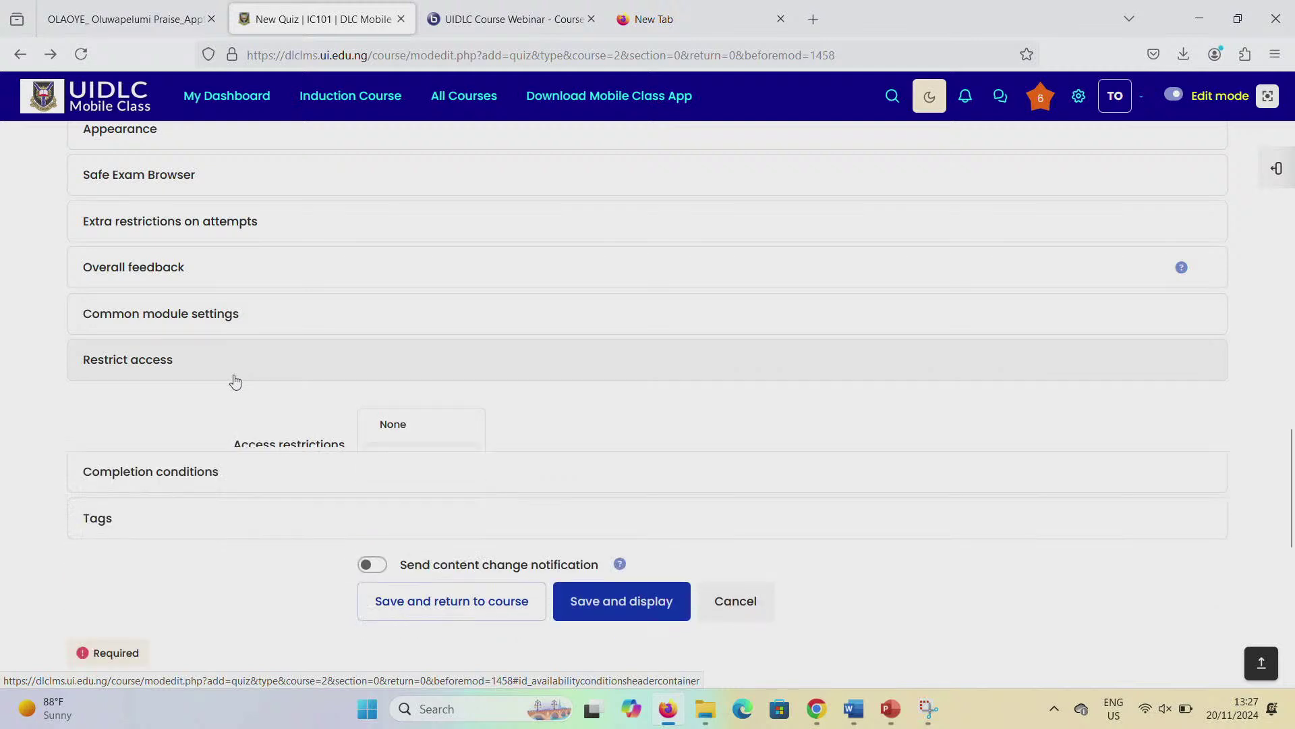
{"action": "left_click", "coordinate": [246, 427]}
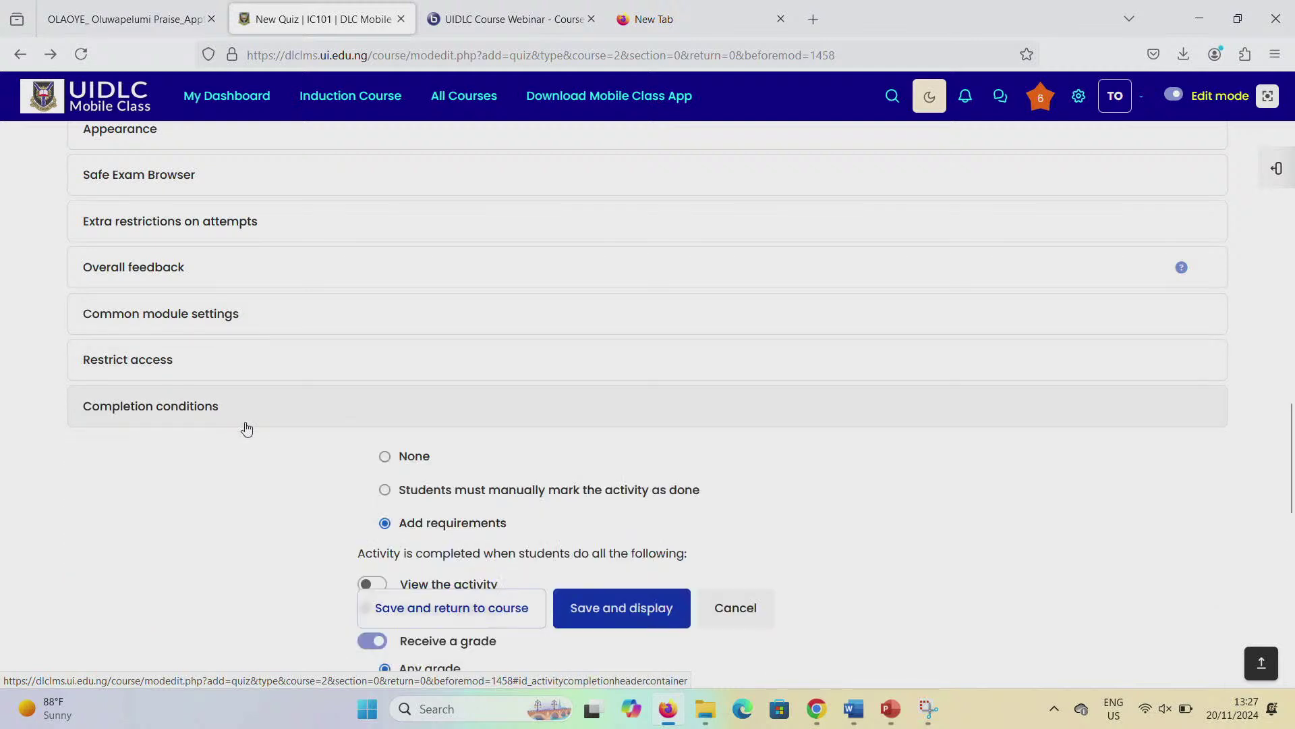
{"action": "scroll", "coordinate": [290, 468], "scroll_direction": "down", "scroll_amount": 3}
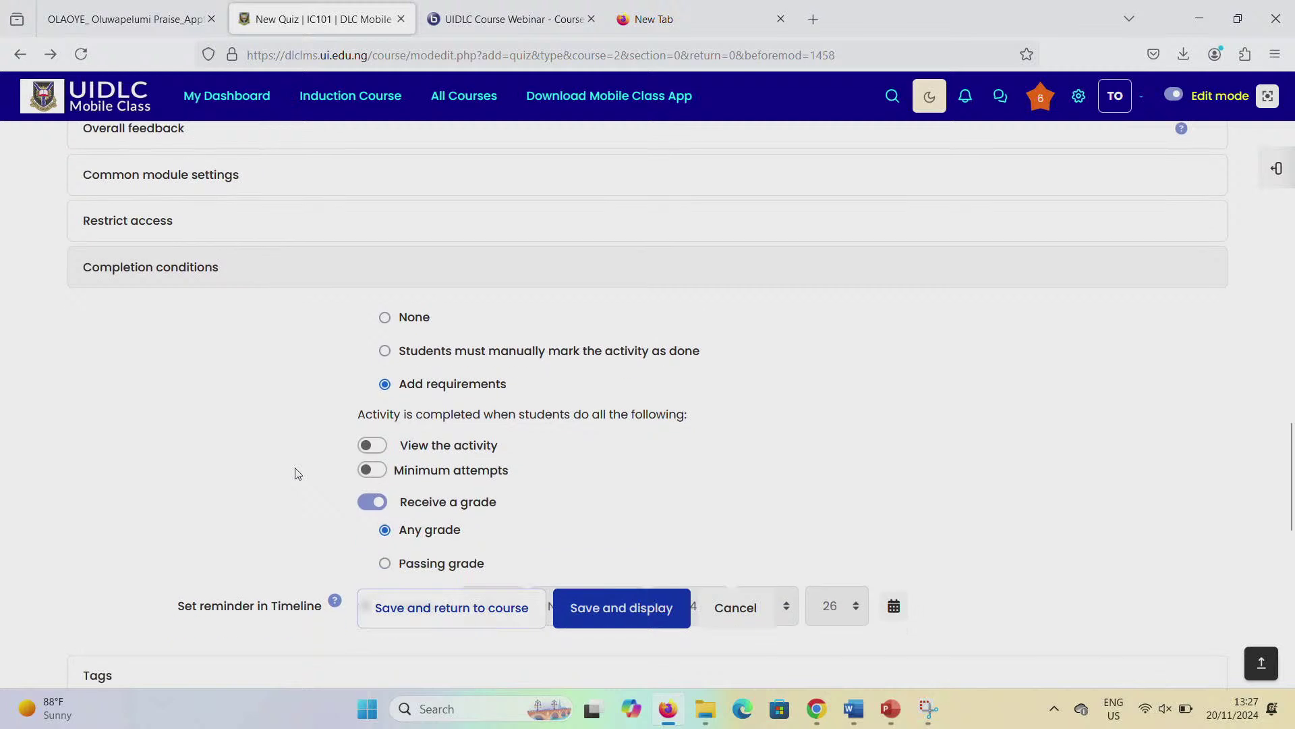
{"action": "scroll", "coordinate": [295, 472], "scroll_direction": "down", "scroll_amount": 1}
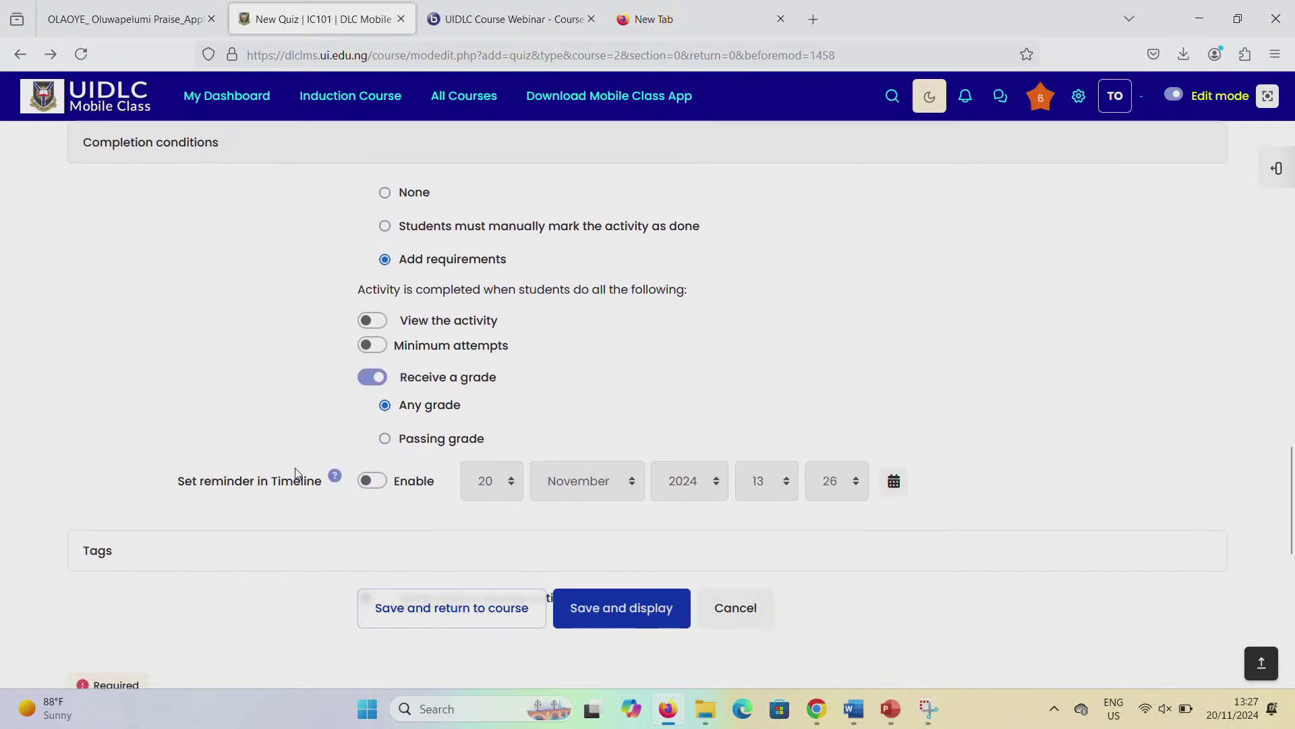
{"action": "scroll", "coordinate": [294, 472], "scroll_direction": "down", "scroll_amount": 2}
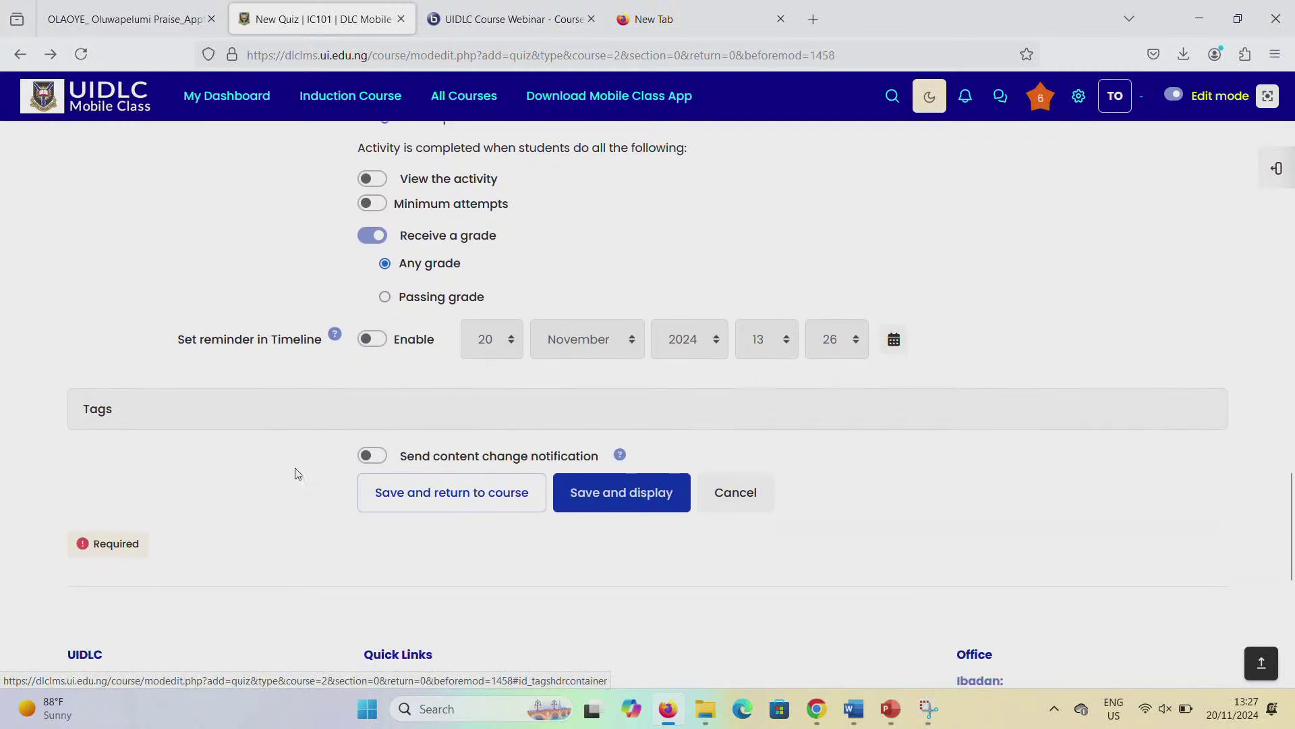
{"action": "scroll", "coordinate": [292, 418], "scroll_direction": "down", "scroll_amount": 2}
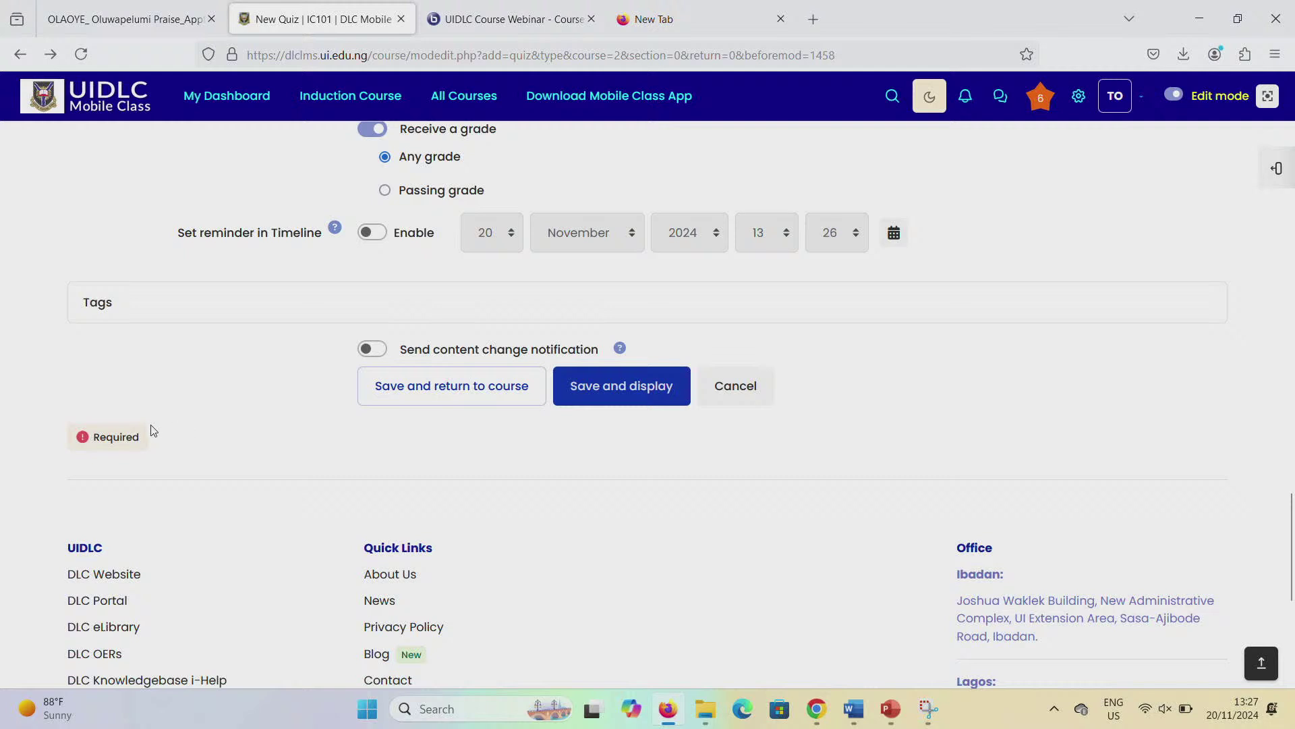
{"action": "left_click", "coordinate": [263, 304]}
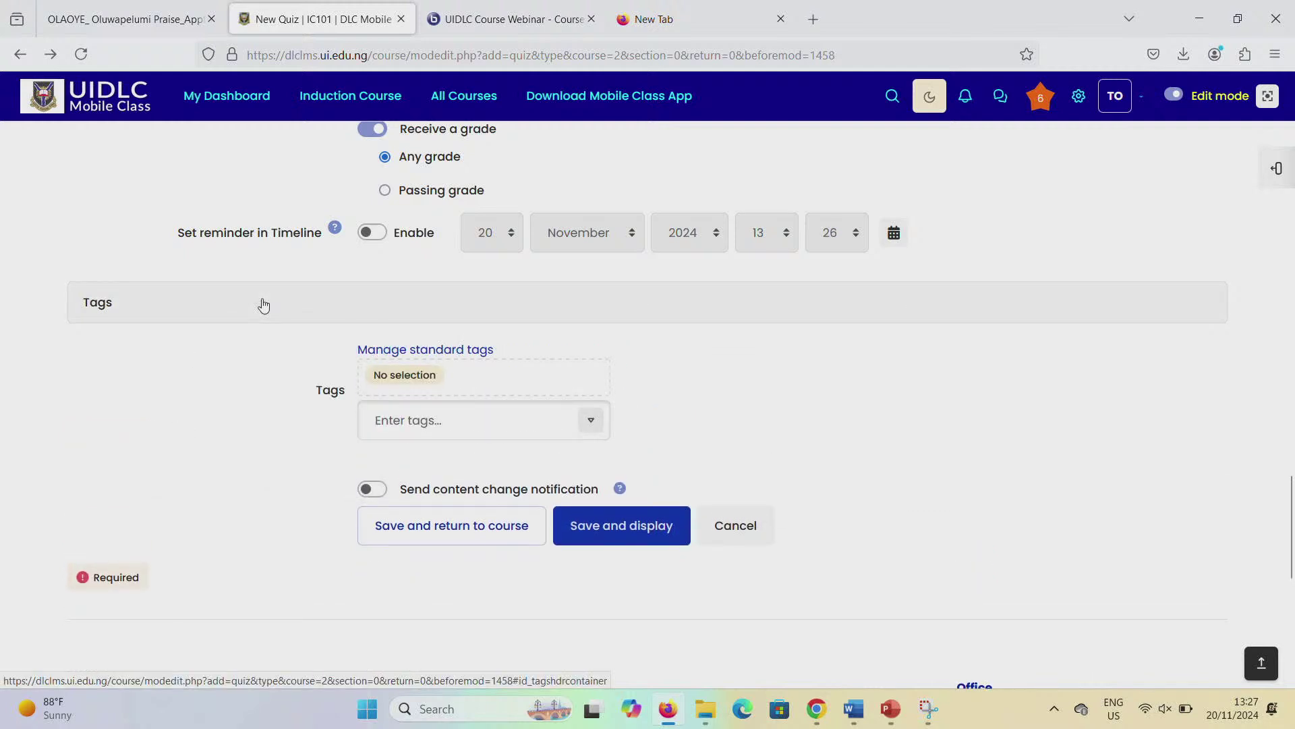
{"action": "left_click", "coordinate": [263, 304]}
{"action": "scroll", "coordinate": [261, 301], "scroll_direction": "up", "scroll_amount": 5}
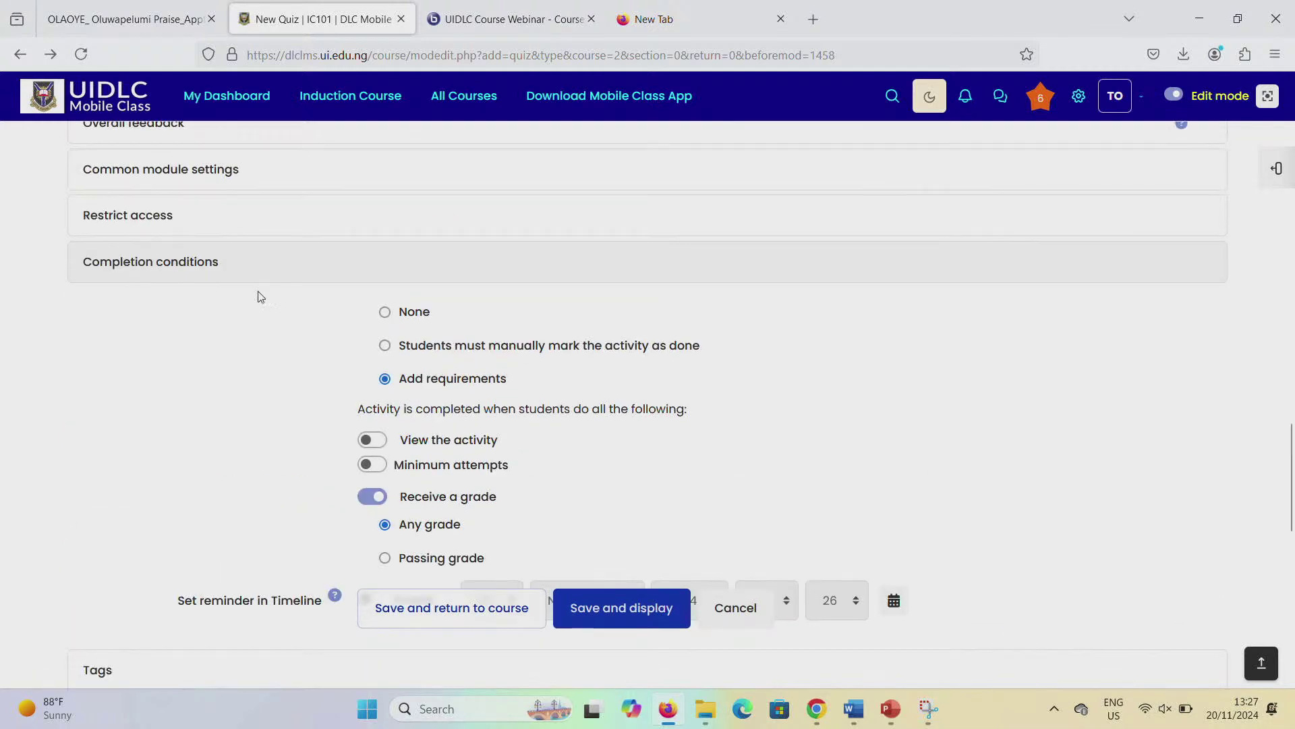
{"action": "left_click", "coordinate": [244, 279]}
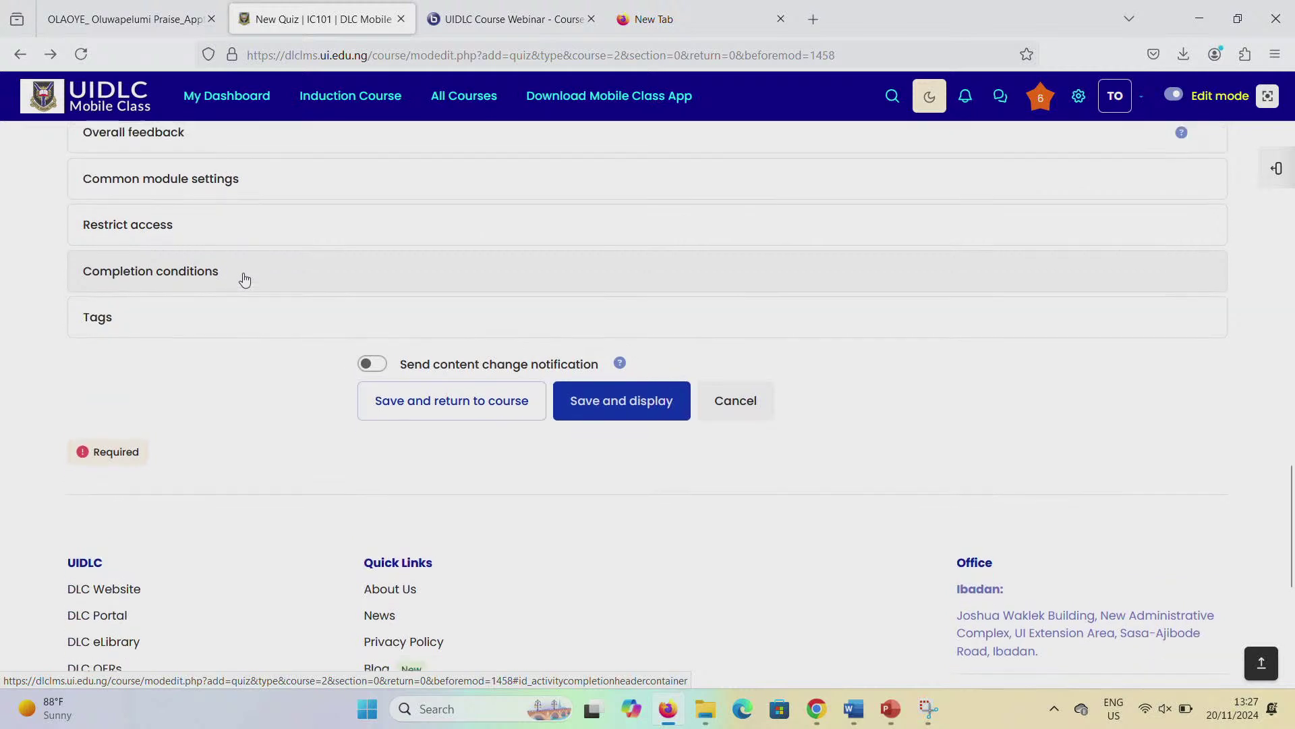
Step: Look back over the quiz's Grade and Timing settings and collapse both sections
{"action": "scroll", "coordinate": [245, 279], "scroll_direction": "down", "scroll_amount": 1}
{"action": "scroll", "coordinate": [244, 279], "scroll_direction": "up", "scroll_amount": 3}
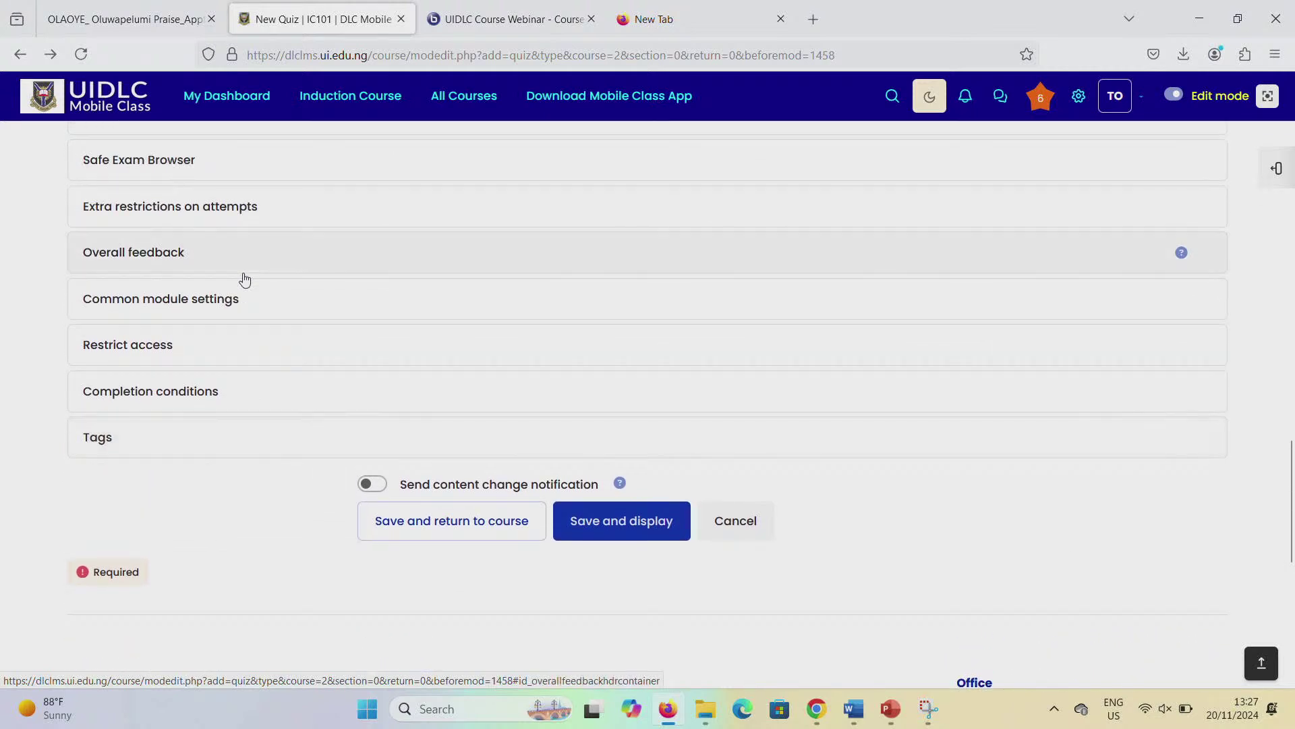
{"action": "scroll", "coordinate": [245, 279], "scroll_direction": "up", "scroll_amount": 3}
{"action": "scroll", "coordinate": [244, 279], "scroll_direction": "up", "scroll_amount": 7}
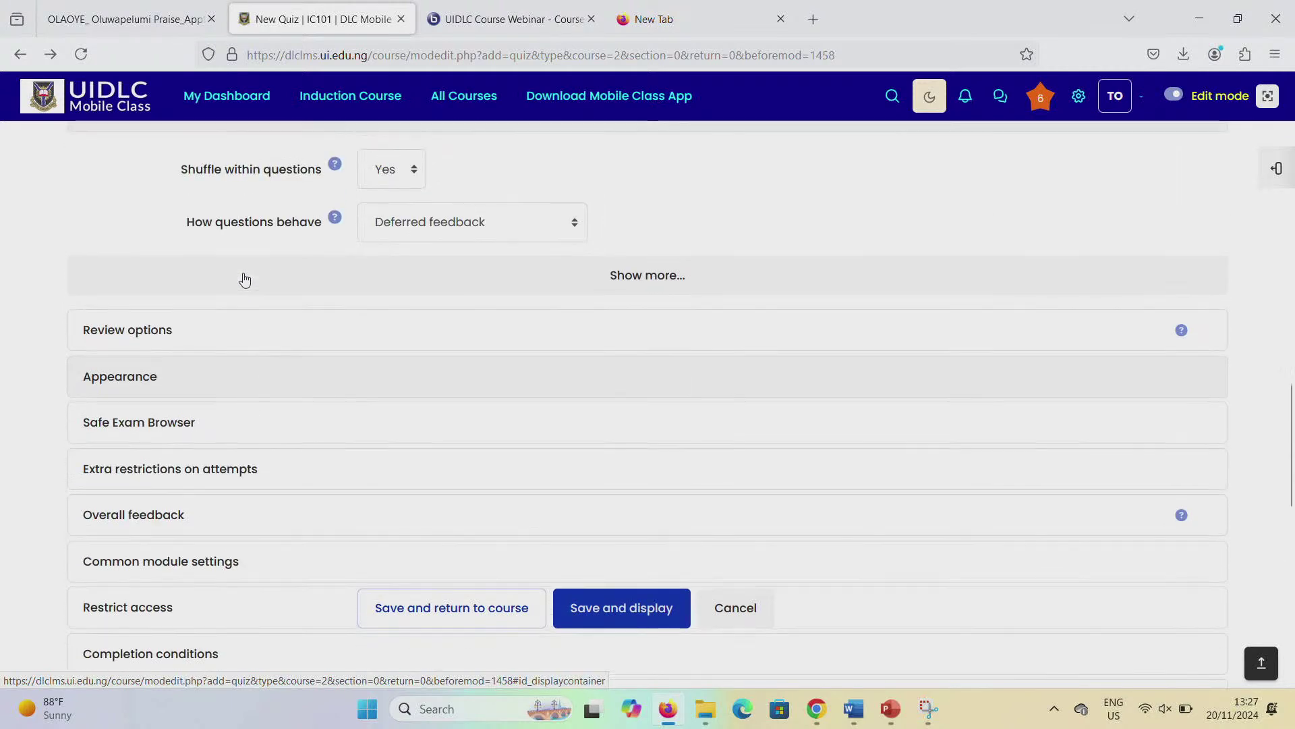
{"action": "scroll", "coordinate": [244, 279], "scroll_direction": "up", "scroll_amount": 2}
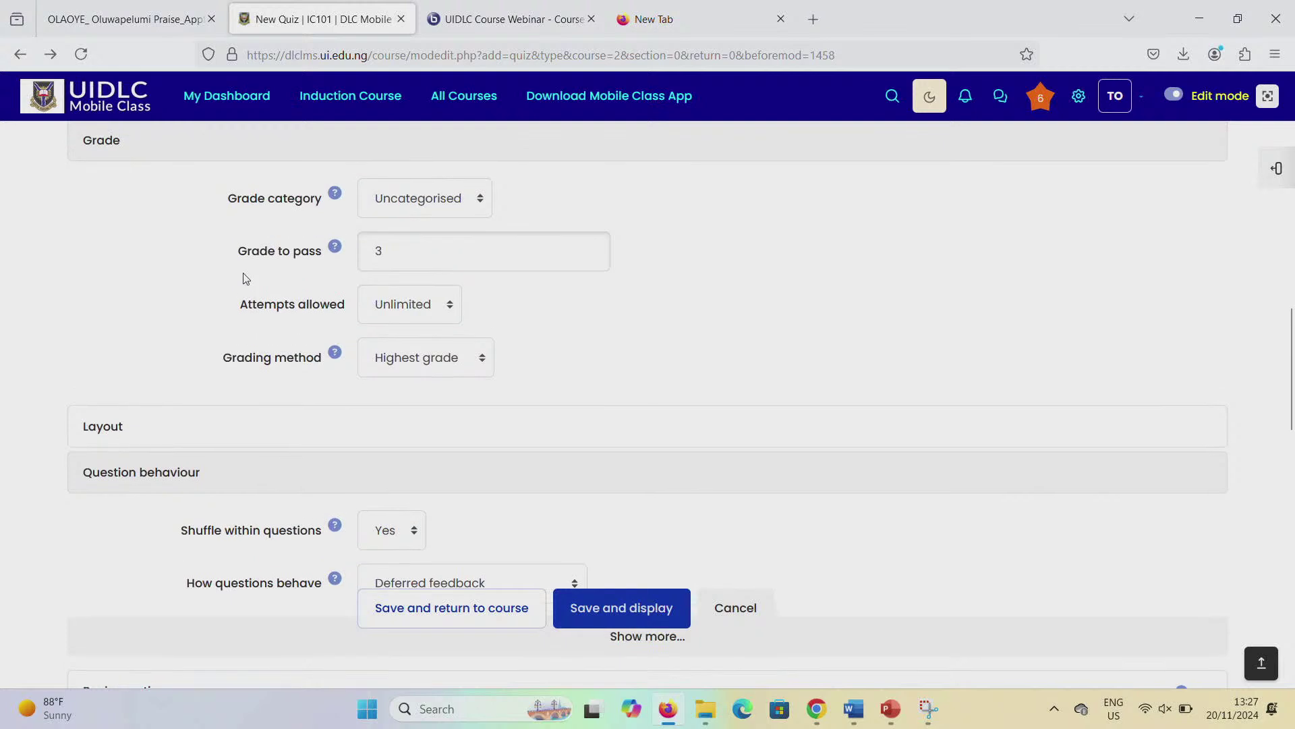
{"action": "scroll", "coordinate": [244, 279], "scroll_direction": "up", "scroll_amount": 2}
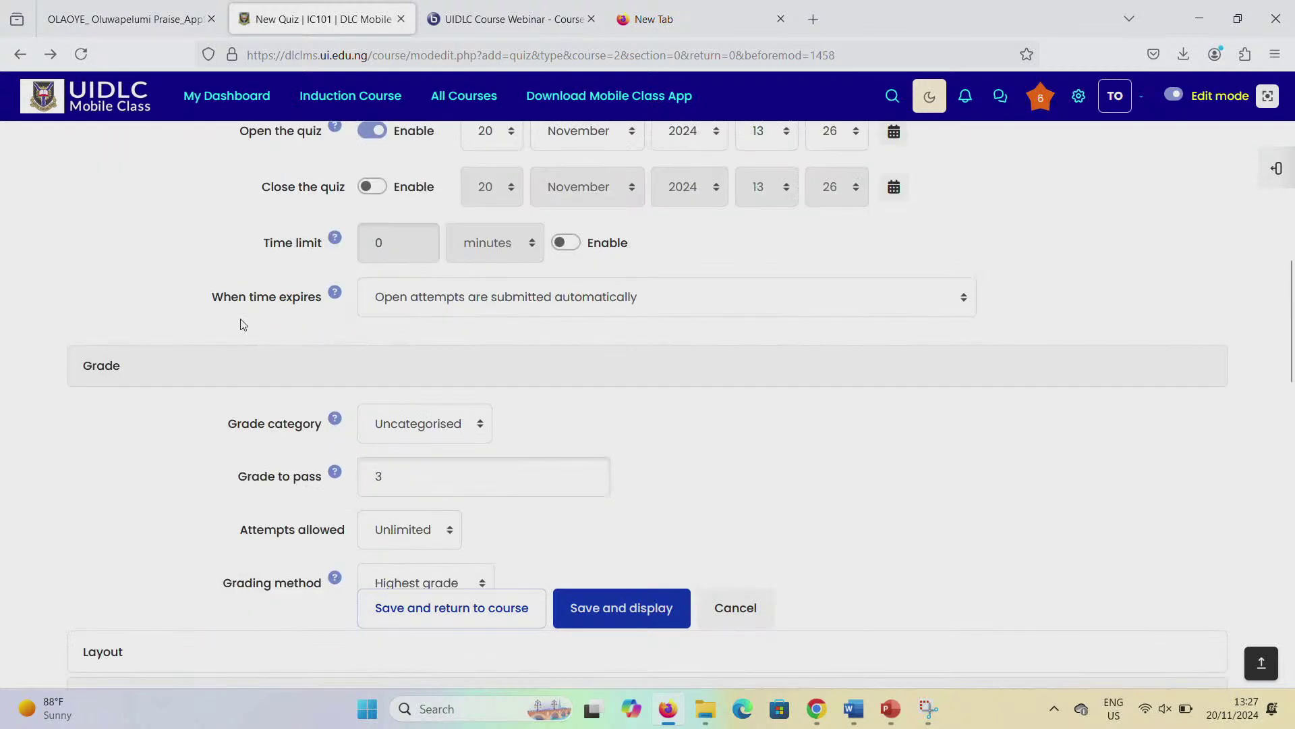
{"action": "left_click", "coordinate": [236, 351]}
{"action": "scroll", "coordinate": [232, 350], "scroll_direction": "up", "scroll_amount": 3}
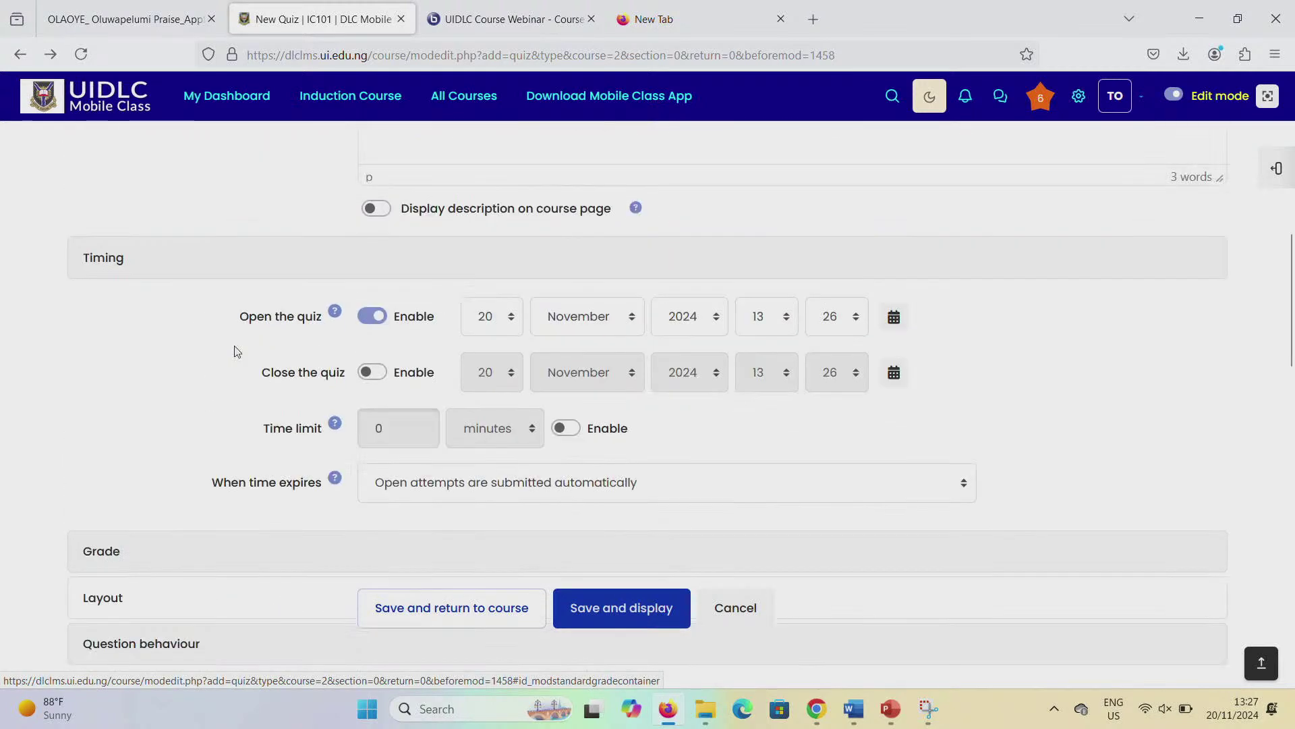
{"action": "left_click", "coordinate": [205, 272]}
{"action": "scroll", "coordinate": [204, 272], "scroll_direction": "up", "scroll_amount": 2}
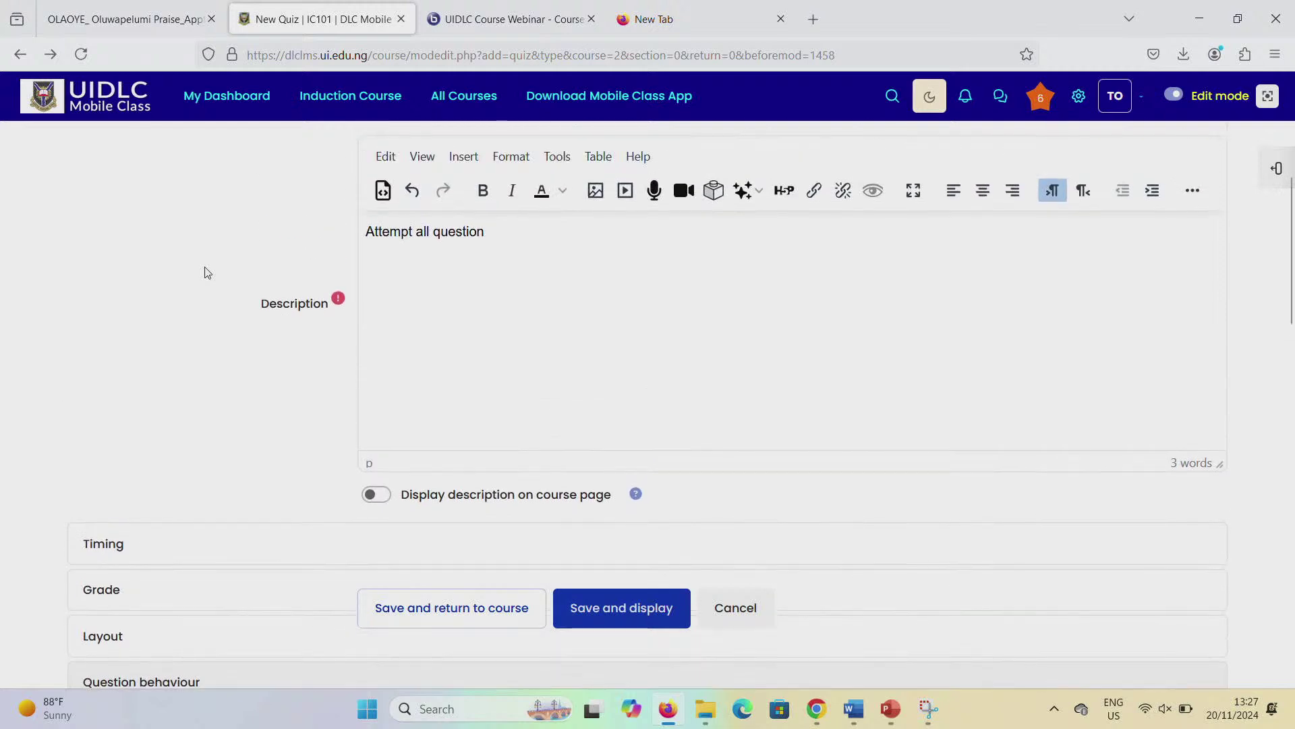
Step: Check the quiz's name and description in the General settings
{"action": "scroll", "coordinate": [465, 395], "scroll_direction": "up", "scroll_amount": 5}
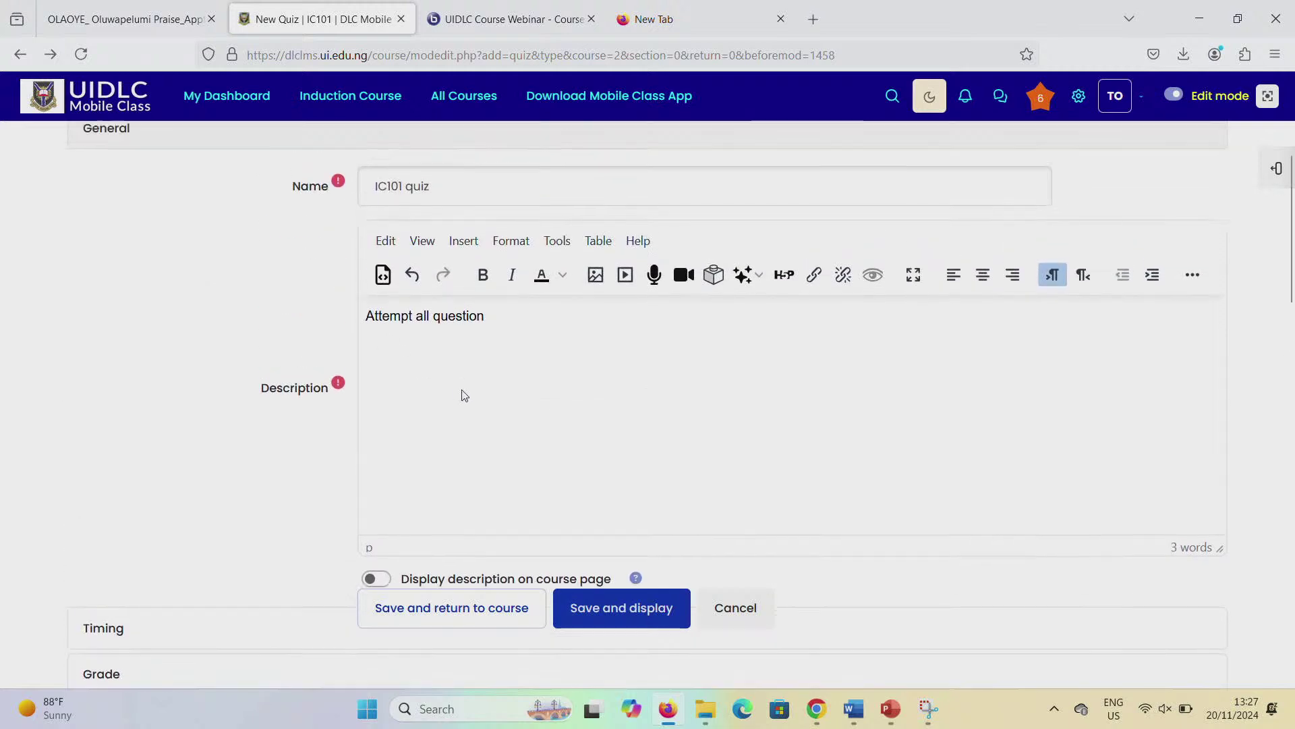
{"action": "left_click", "coordinate": [463, 386]}
{"action": "scroll", "coordinate": [464, 388], "scroll_direction": "up", "scroll_amount": 2}
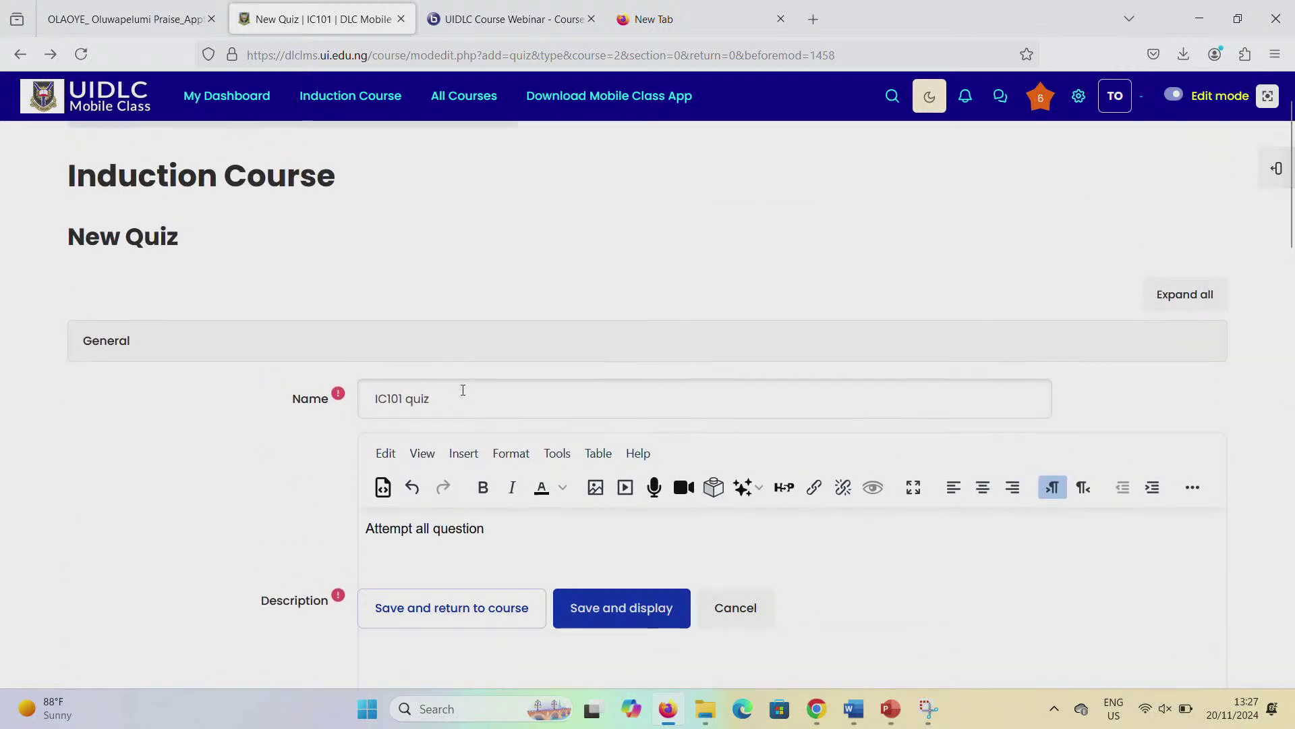
{"action": "scroll", "coordinate": [465, 395], "scroll_direction": "down", "scroll_amount": 1}
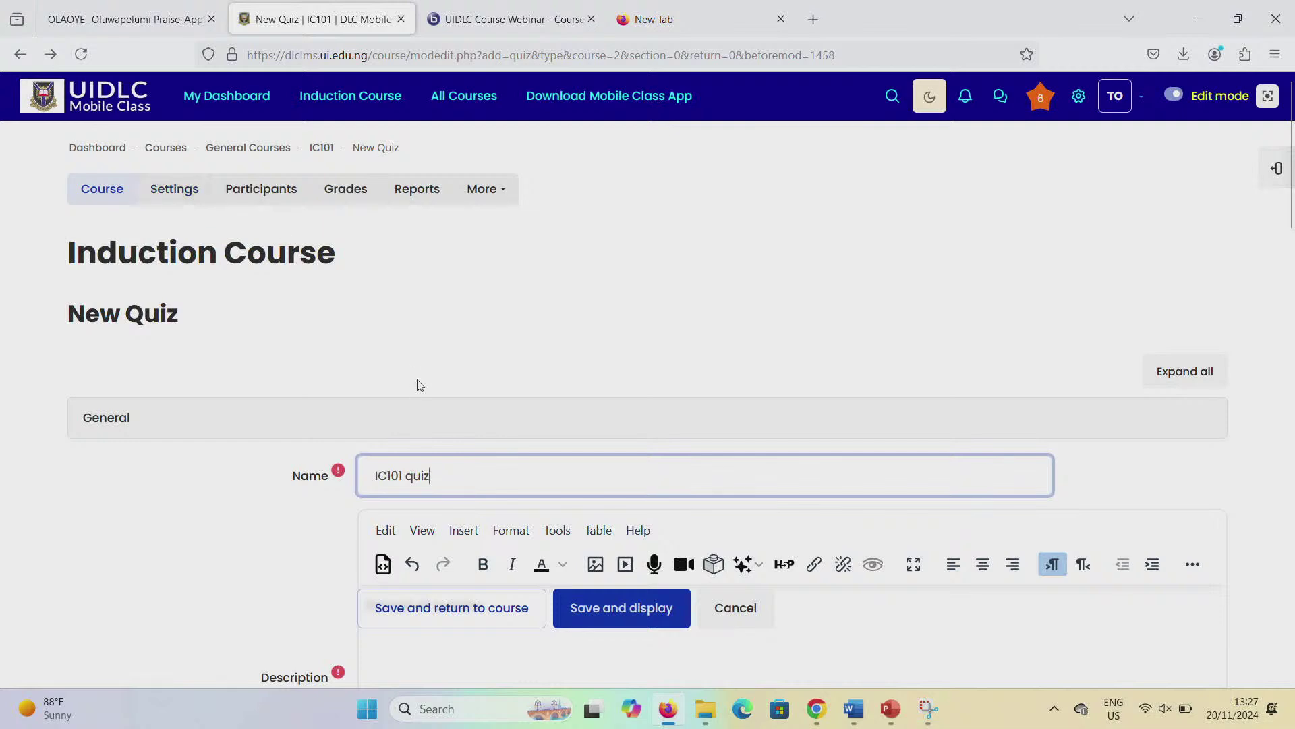
Step: Recheck the quiz's activity completion requirements and collapse that section
{"action": "scroll", "coordinate": [417, 383], "scroll_direction": "down", "scroll_amount": 15}
{"action": "scroll", "coordinate": [416, 384], "scroll_direction": "down", "scroll_amount": 4}
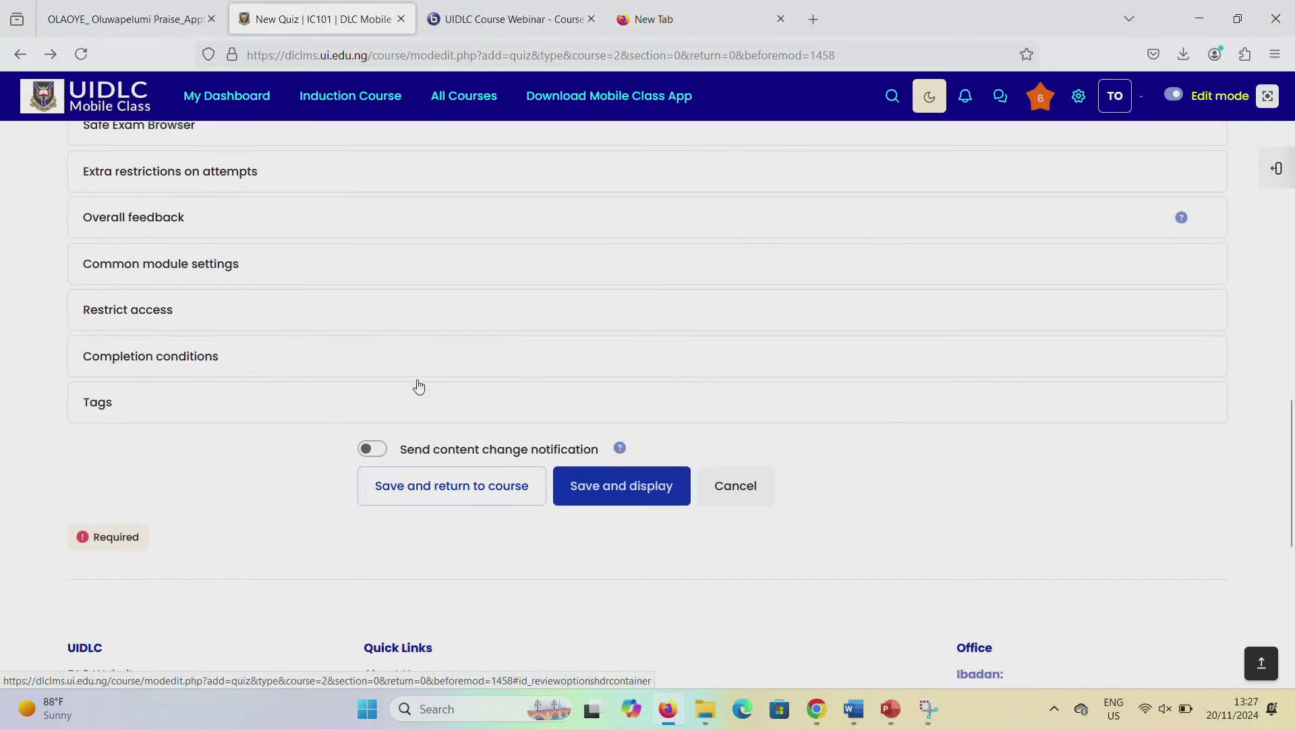
{"action": "scroll", "coordinate": [225, 395], "scroll_direction": "down", "scroll_amount": 2}
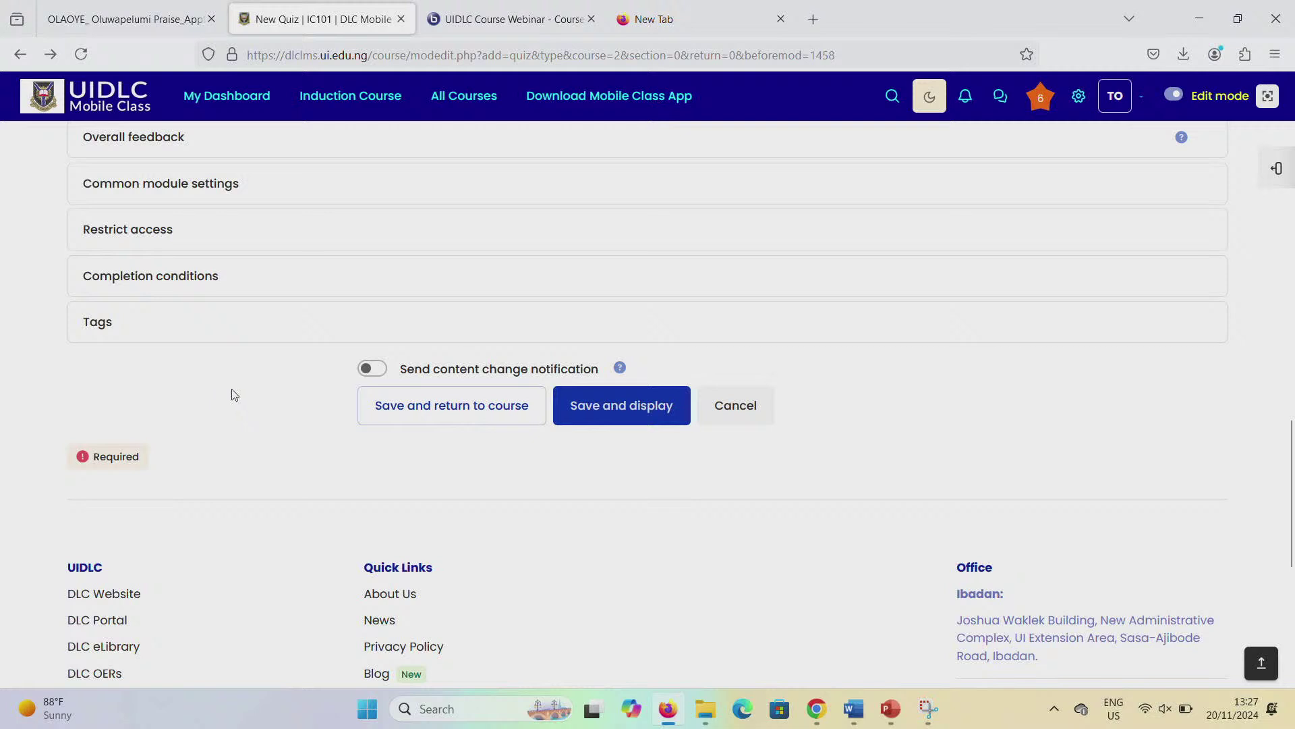
{"action": "left_click", "coordinate": [298, 287]}
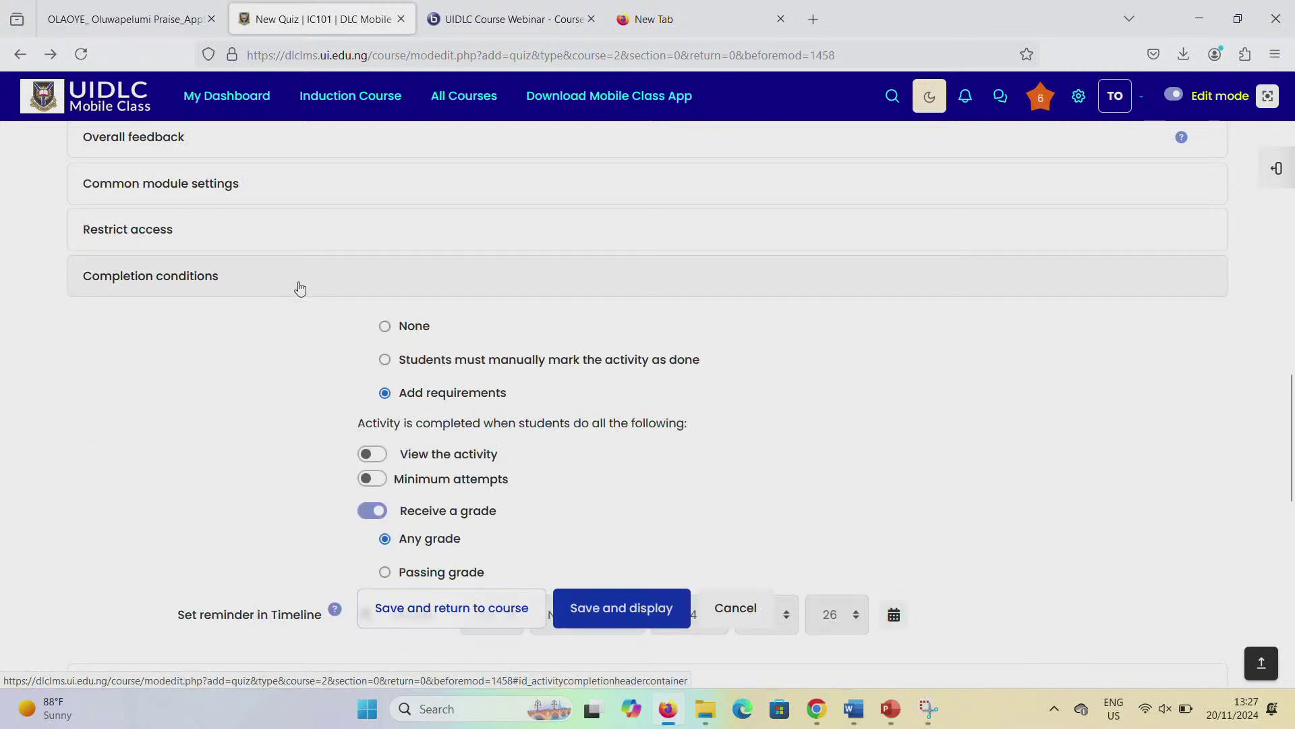
{"action": "left_click", "coordinate": [300, 289]}
Step: Examine the quiz's Review options and its Appearance settings, including the additional appearance options
{"action": "scroll", "coordinate": [279, 252], "scroll_direction": "up", "scroll_amount": 2}
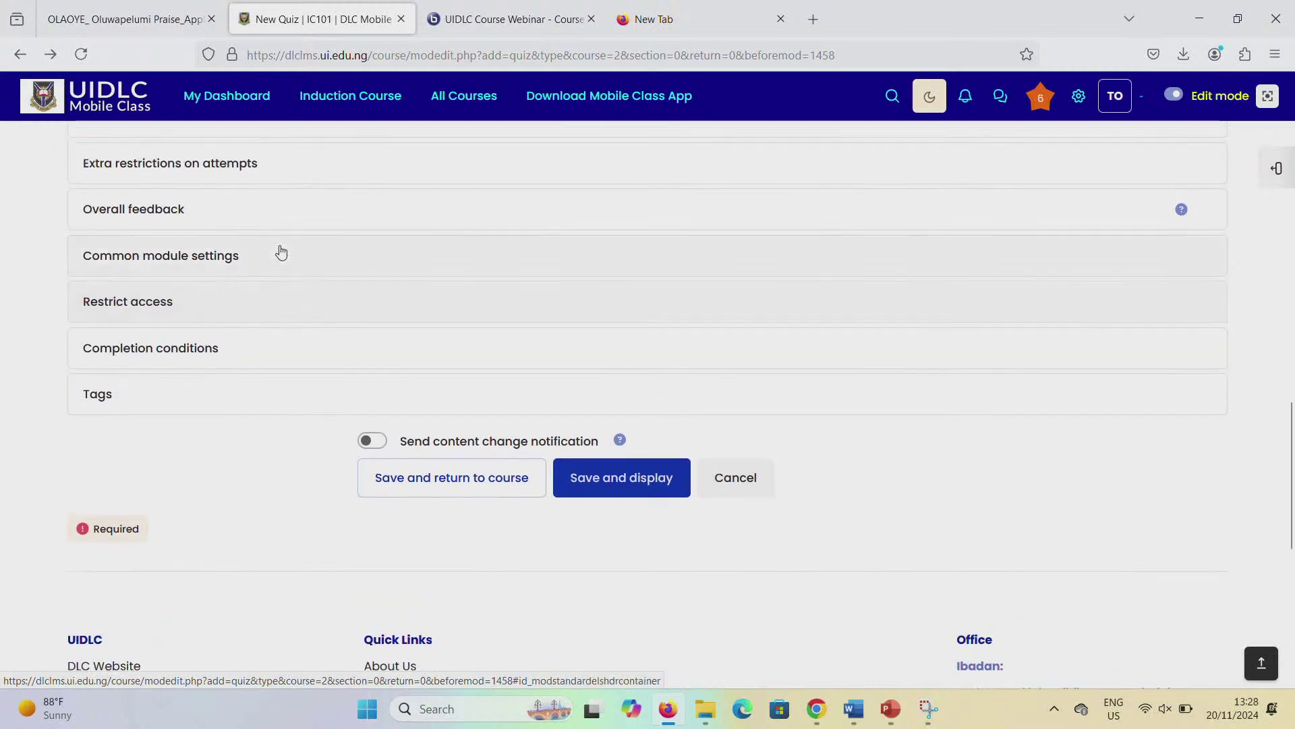
{"action": "scroll", "coordinate": [281, 252], "scroll_direction": "up", "scroll_amount": 2}
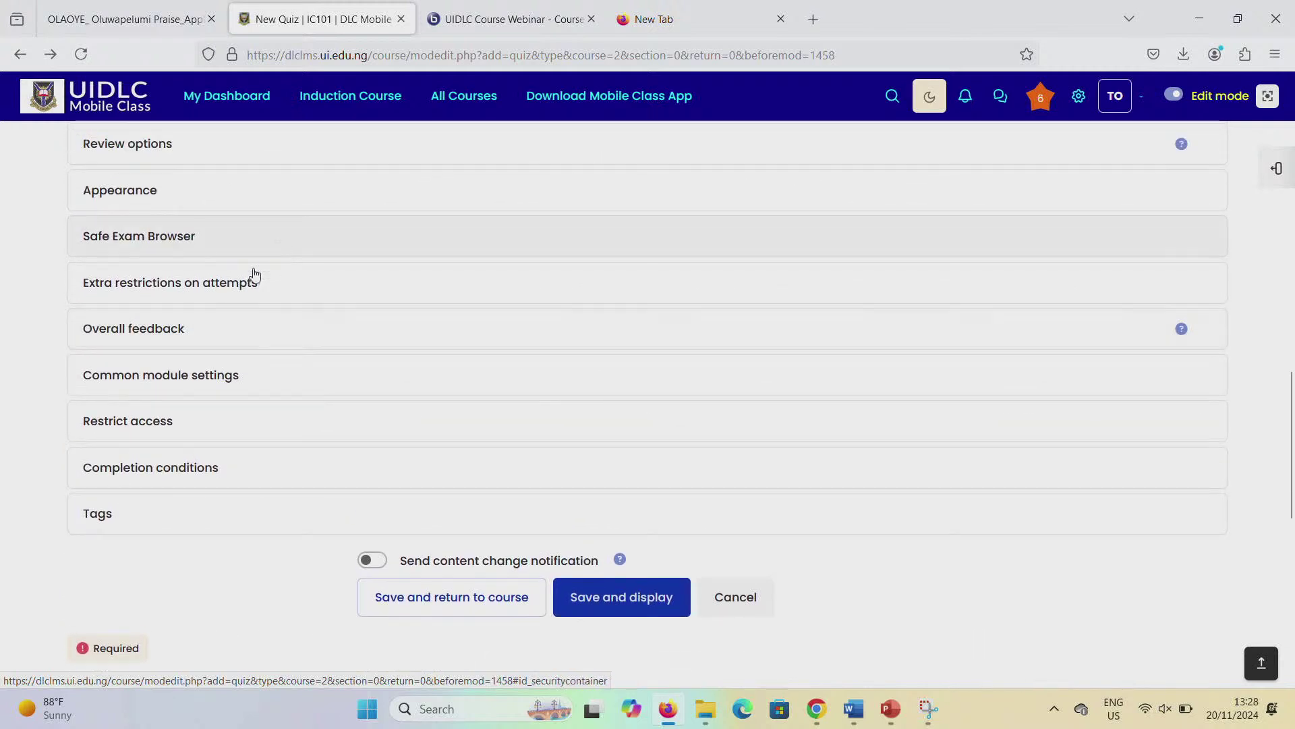
{"action": "scroll", "coordinate": [250, 283], "scroll_direction": "up", "scroll_amount": 3}
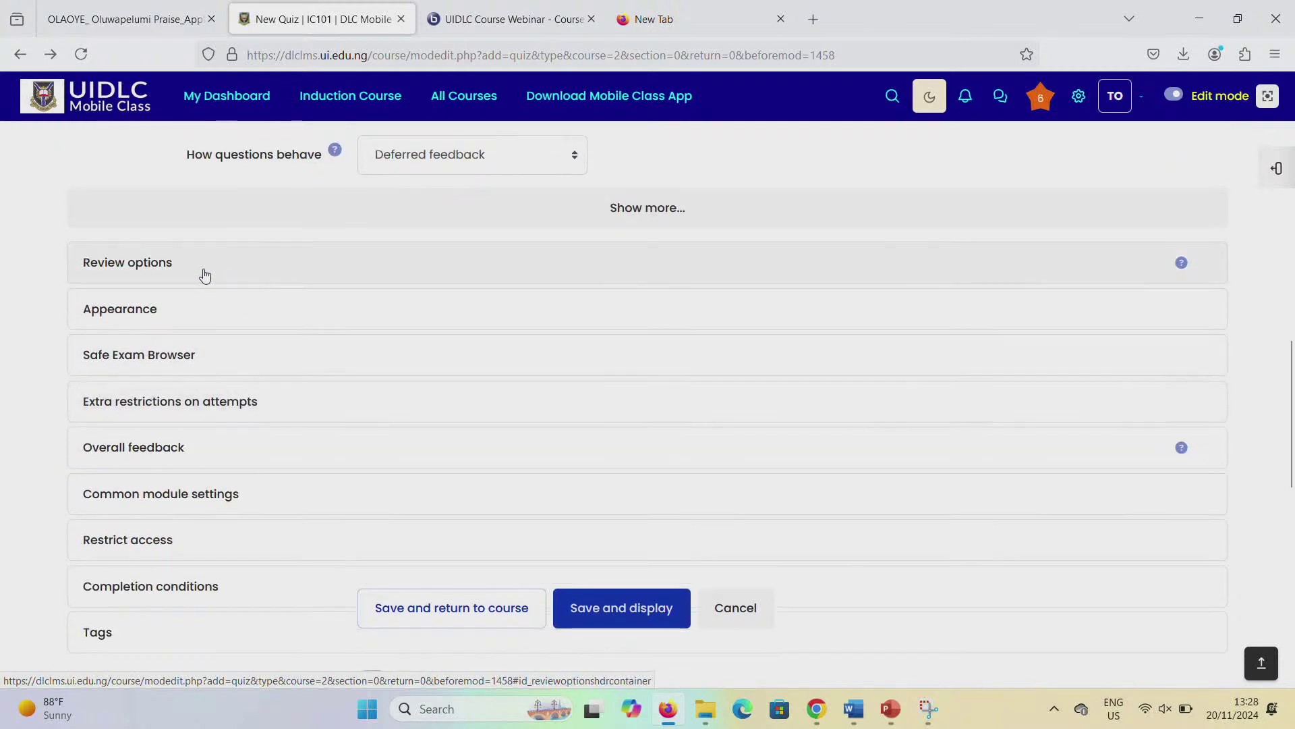
{"action": "left_click", "coordinate": [204, 277]}
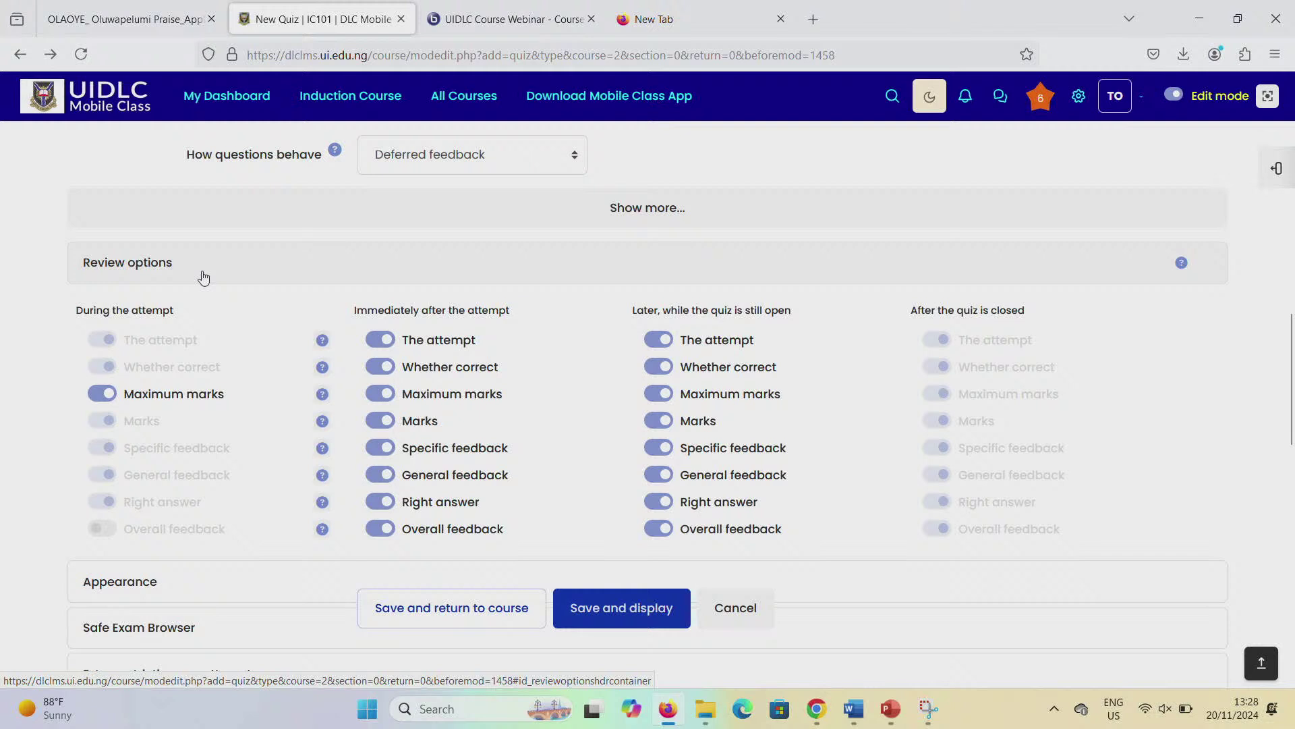
{"action": "left_click", "coordinate": [203, 277]}
{"action": "left_click", "coordinate": [201, 324]}
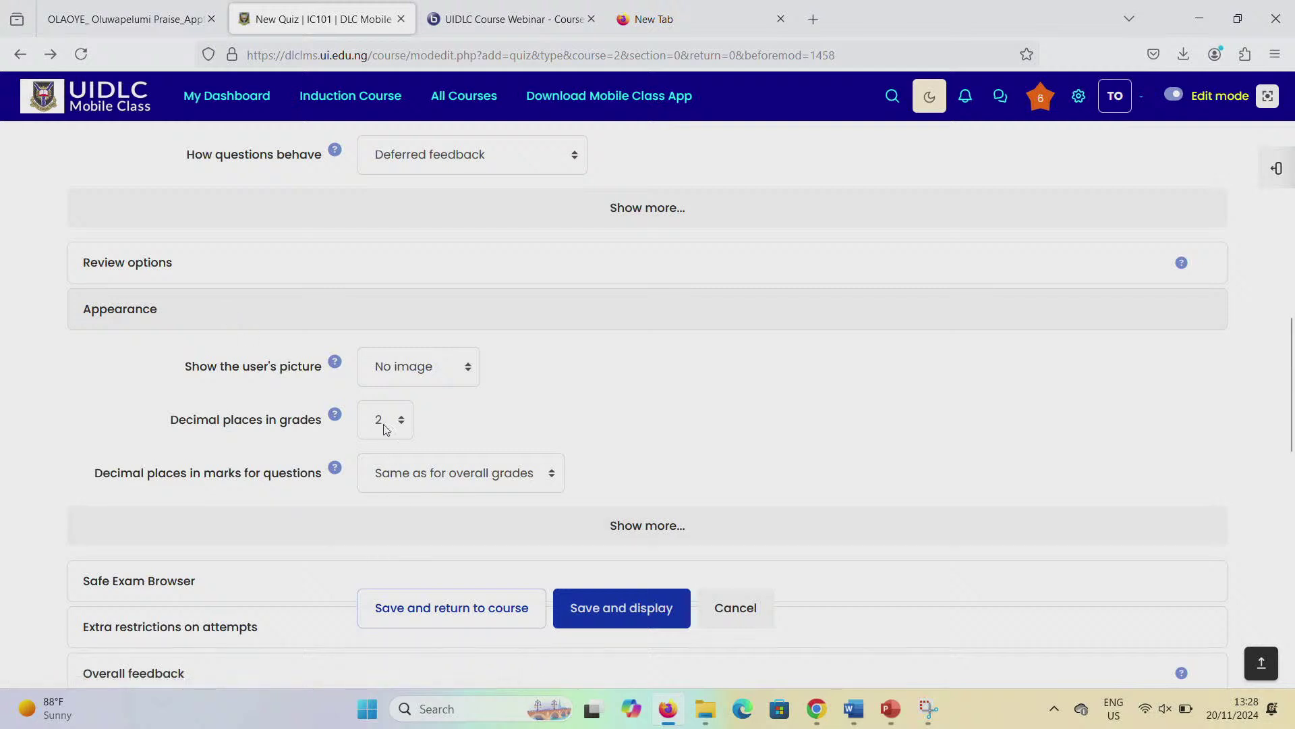
{"action": "left_click", "coordinate": [395, 516]}
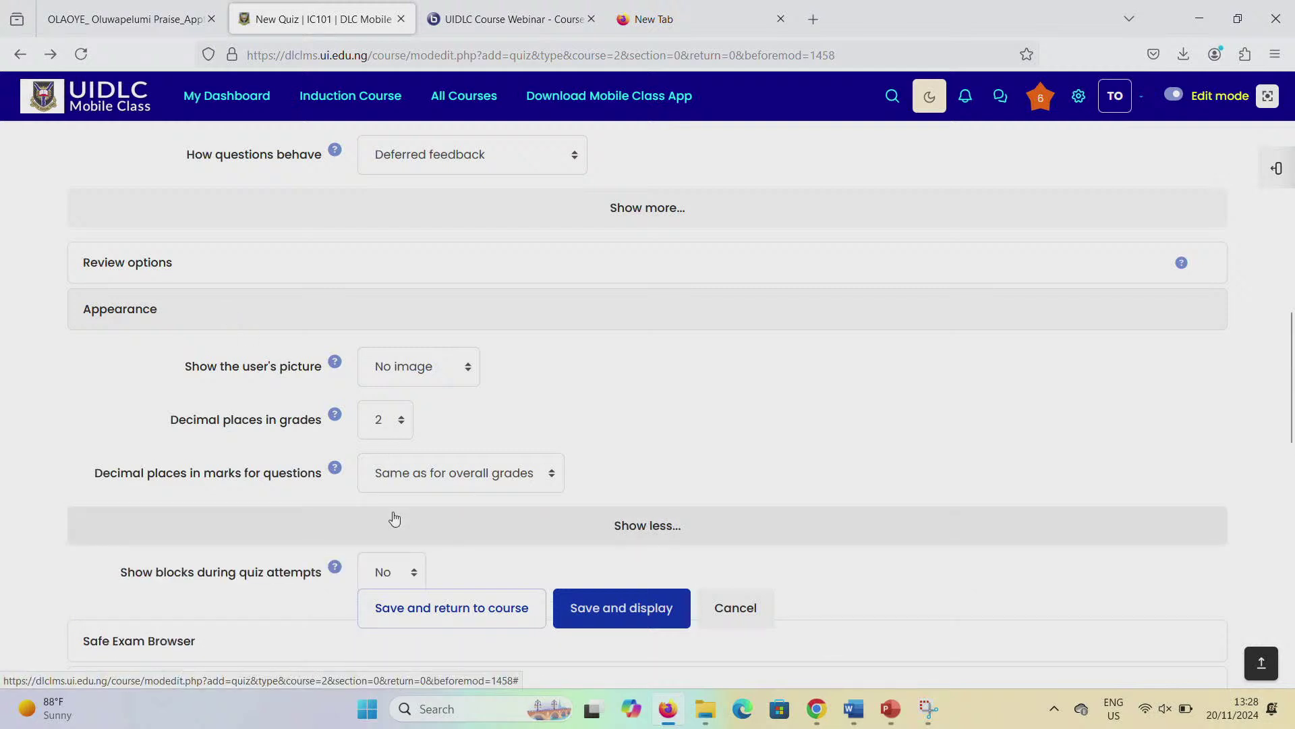
{"action": "left_click", "coordinate": [396, 523]}
{"action": "scroll", "coordinate": [393, 518], "scroll_direction": "down", "scroll_amount": 2}
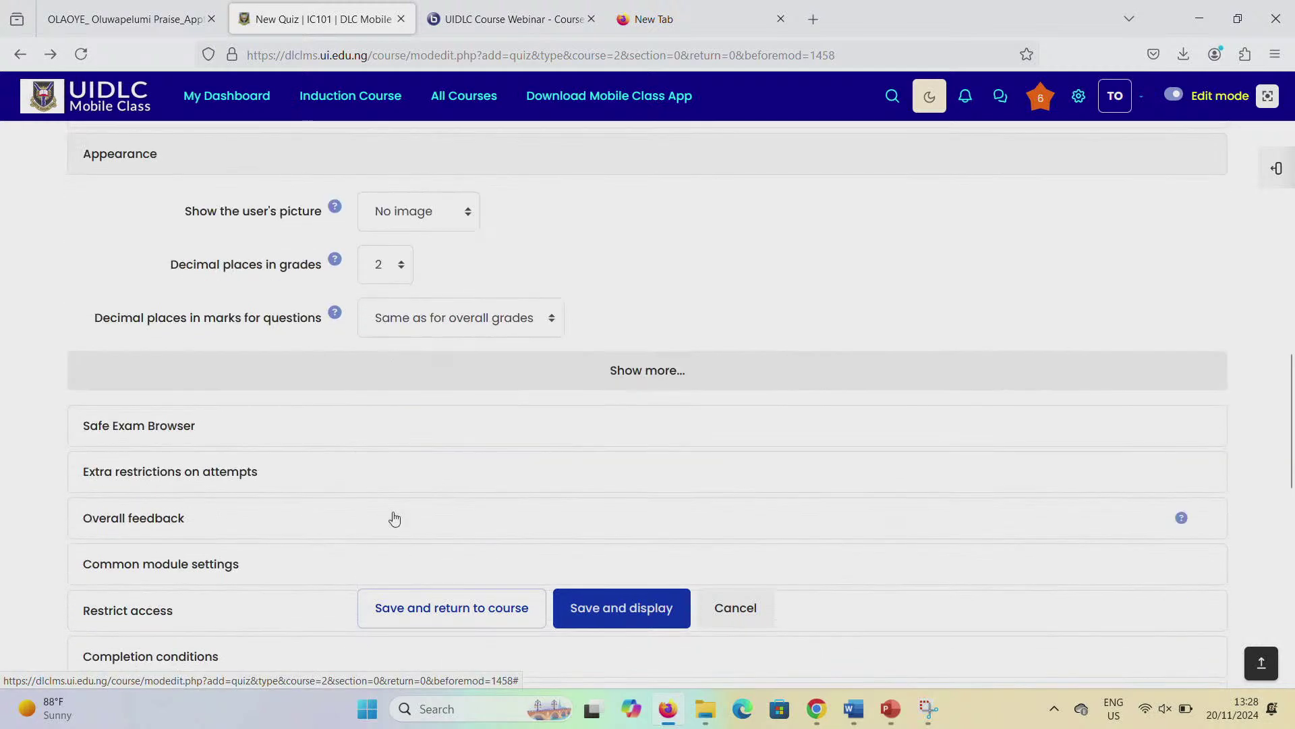
Step: Examine the Extra restrictions on attempts and the Overall feedback settings, collapsing each section after viewing it
{"action": "left_click", "coordinate": [366, 459]}
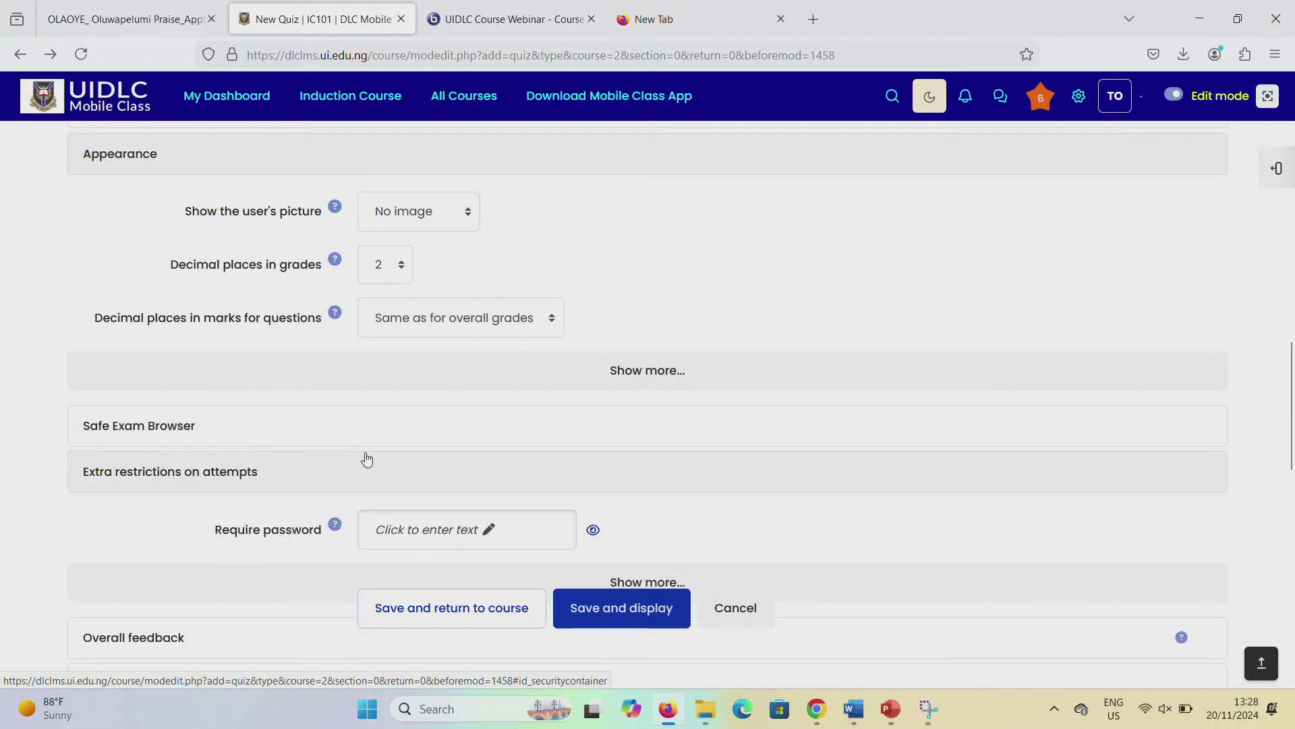
{"action": "left_click", "coordinate": [367, 458]}
{"action": "scroll", "coordinate": [364, 457], "scroll_direction": "down", "scroll_amount": 2}
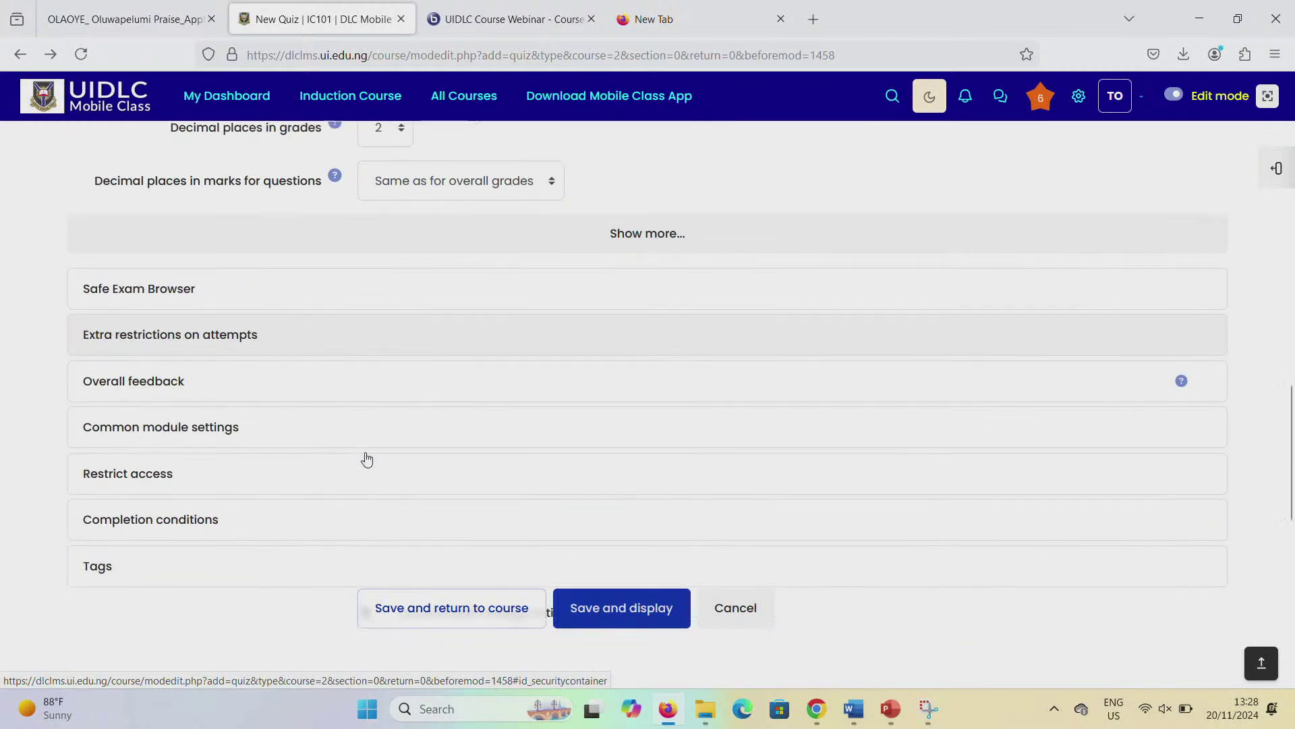
{"action": "left_click", "coordinate": [358, 390]}
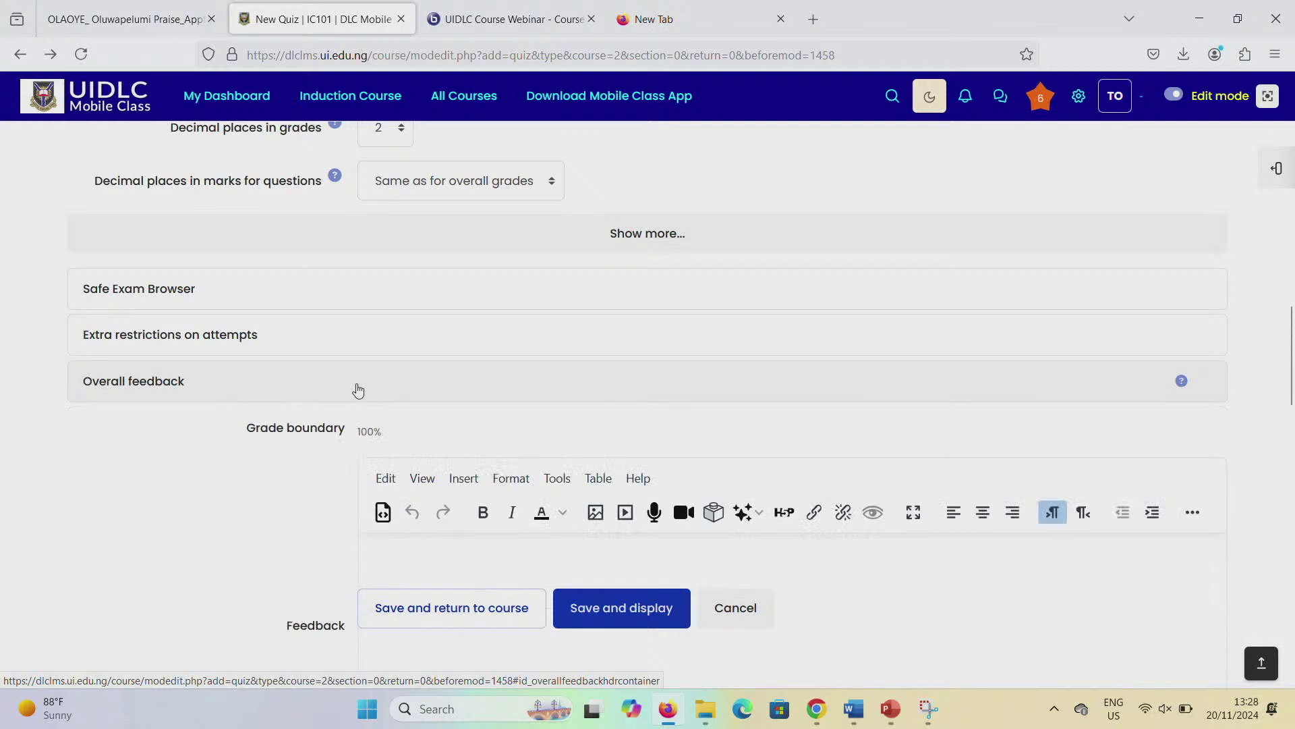
{"action": "scroll", "coordinate": [357, 384], "scroll_direction": "down", "scroll_amount": 2}
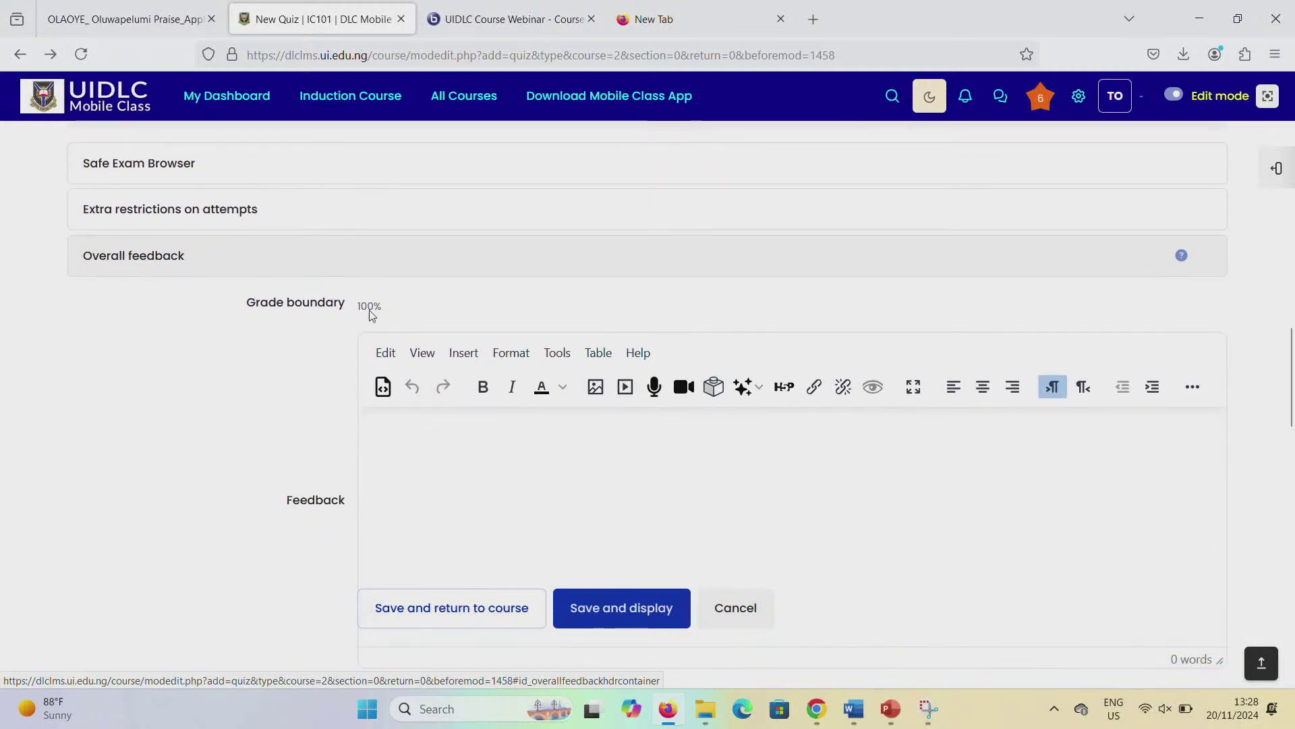
{"action": "left_click", "coordinate": [371, 274]}
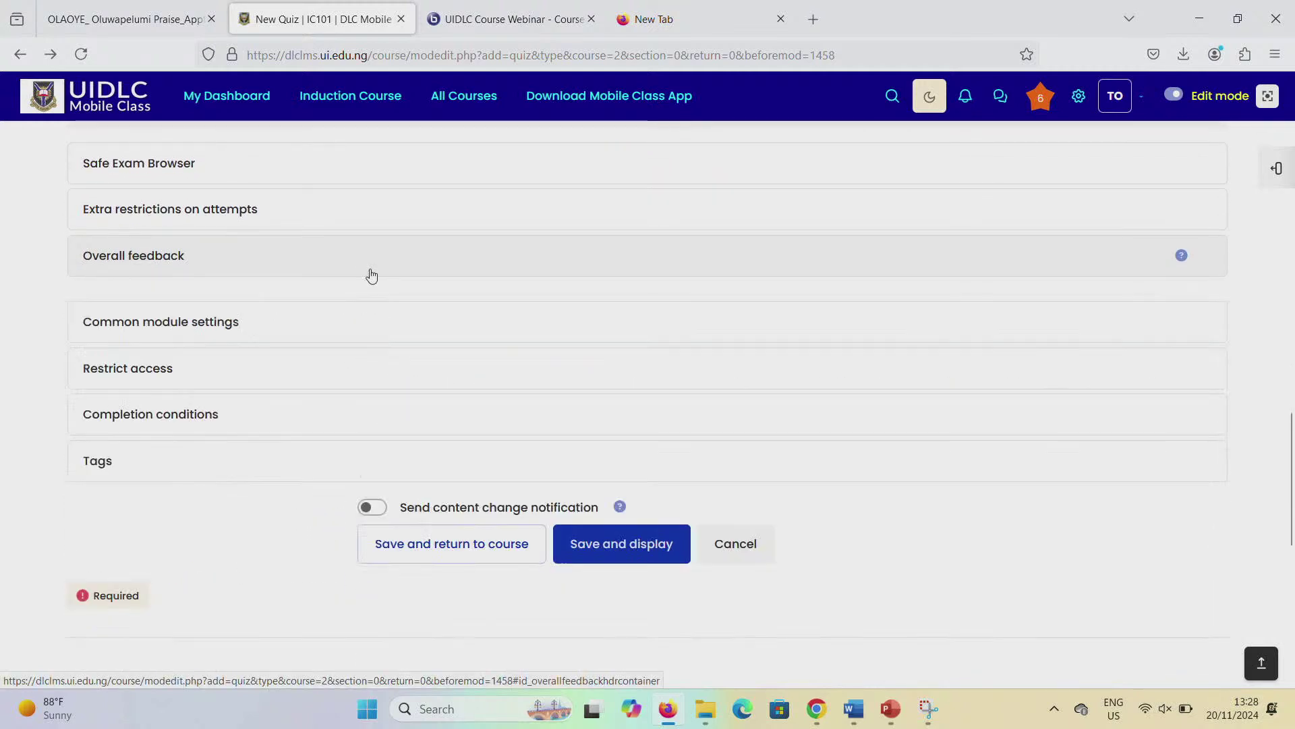
Step: Examine the Common module settings and the Restrict access section, collapsing each after viewing it
{"action": "left_click", "coordinate": [299, 309]}
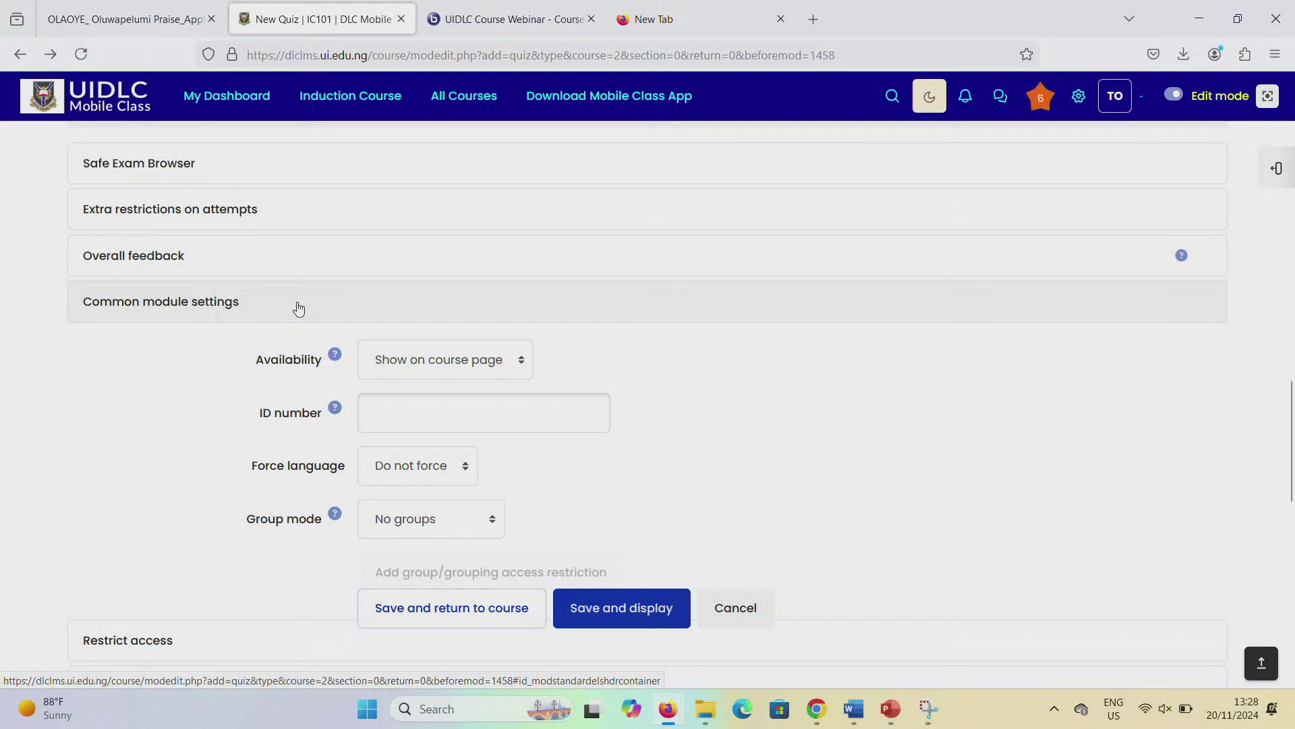
{"action": "left_click", "coordinate": [299, 307]}
{"action": "left_click", "coordinate": [242, 358]}
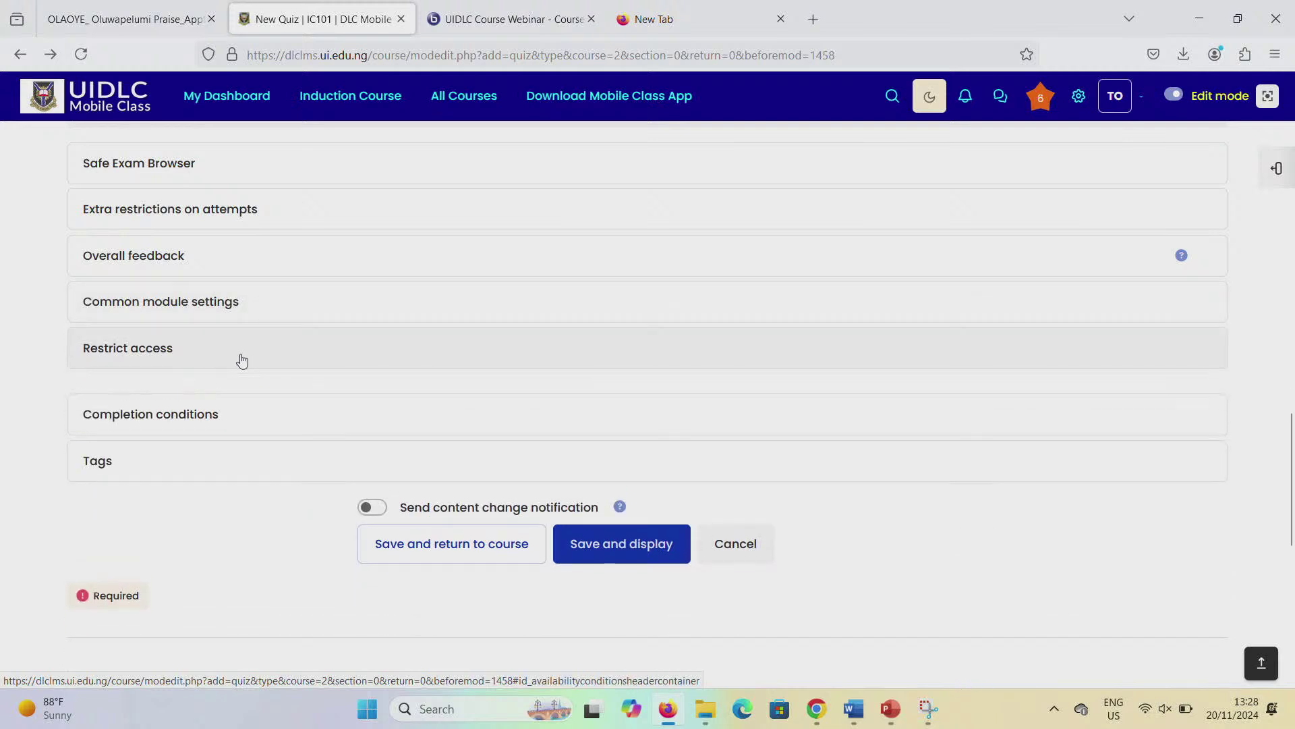
{"action": "left_click", "coordinate": [242, 358]}
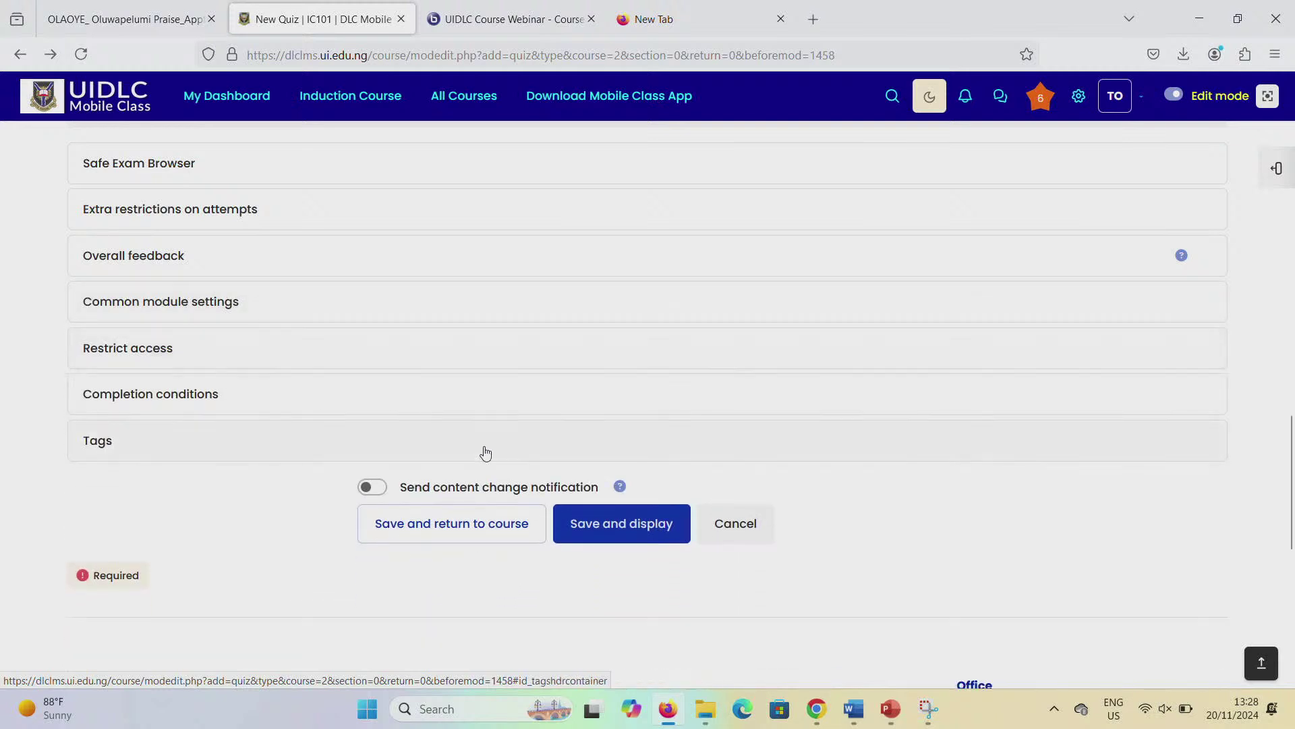
Step: Save and display the quiz, continuing past the grade recalculation to its overview page
{"action": "left_click", "coordinate": [592, 524]}
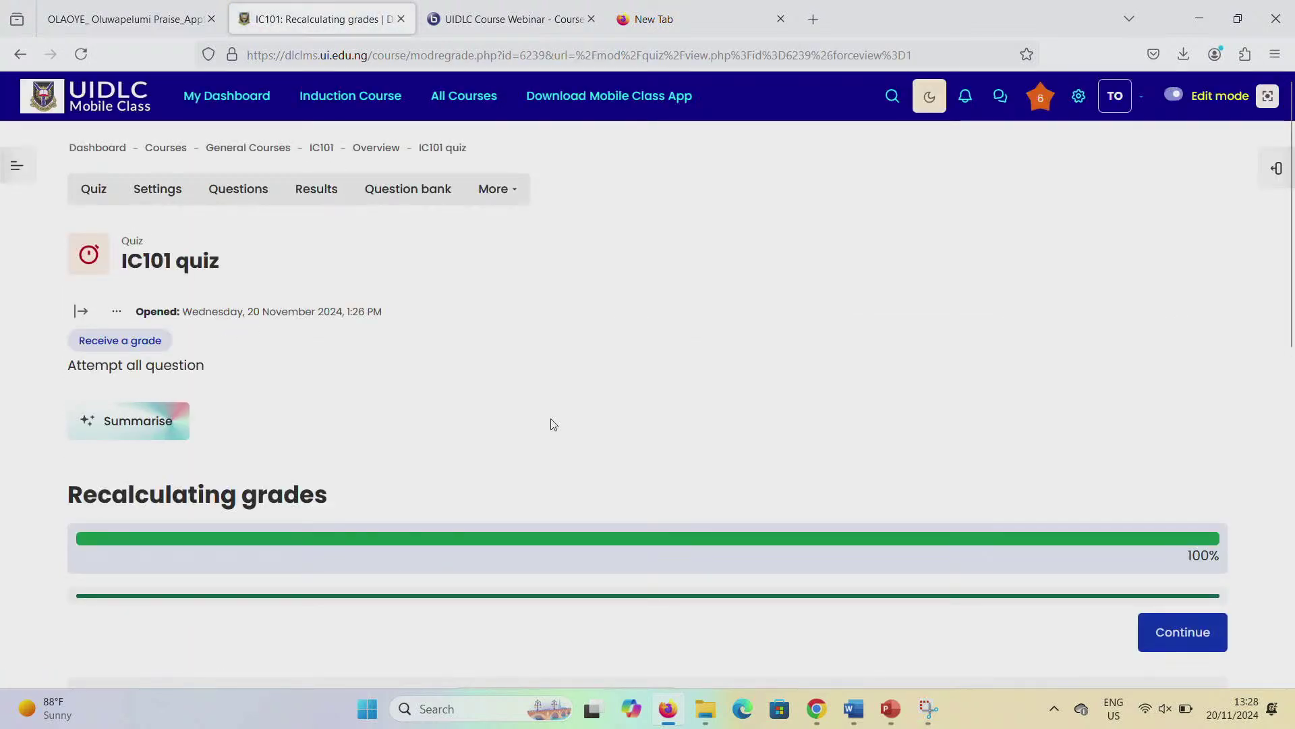
{"action": "scroll", "coordinate": [553, 423], "scroll_direction": "down", "scroll_amount": 2}
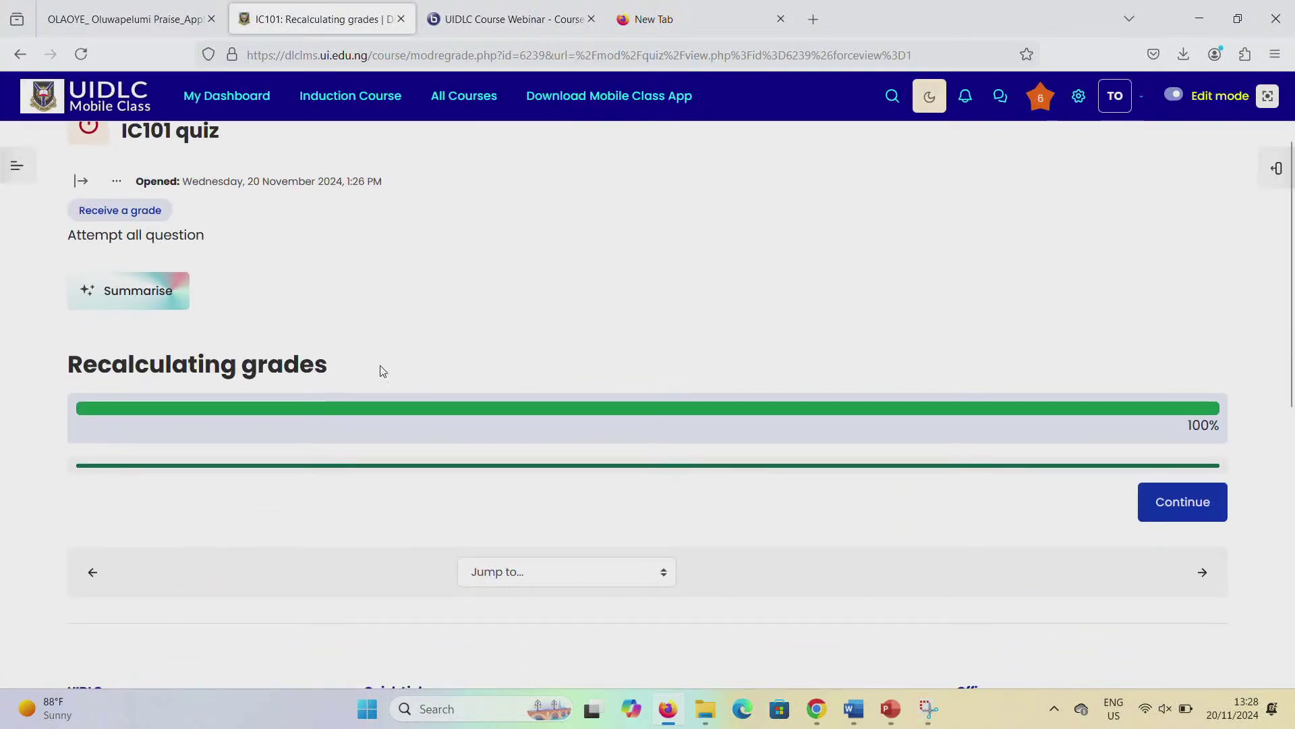
{"action": "scroll", "coordinate": [596, 414], "scroll_direction": "down", "scroll_amount": 1}
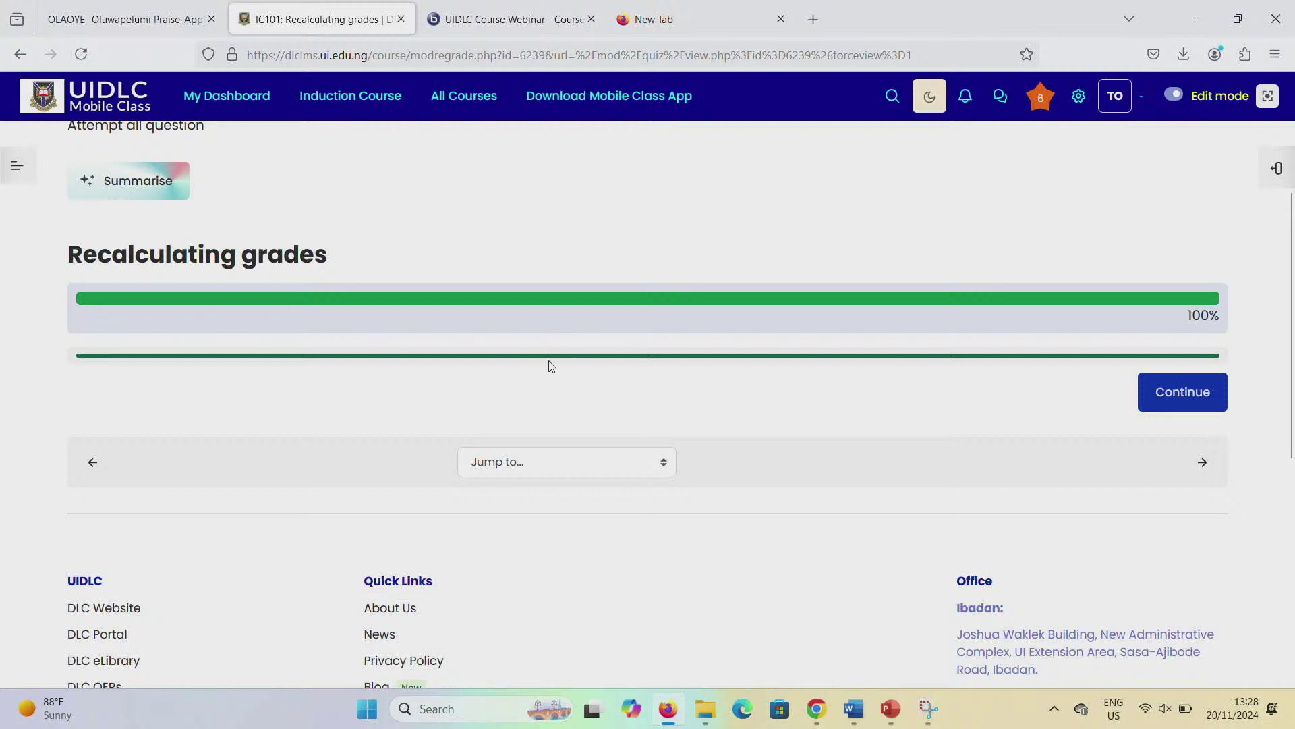
{"action": "left_click", "coordinate": [1184, 413]}
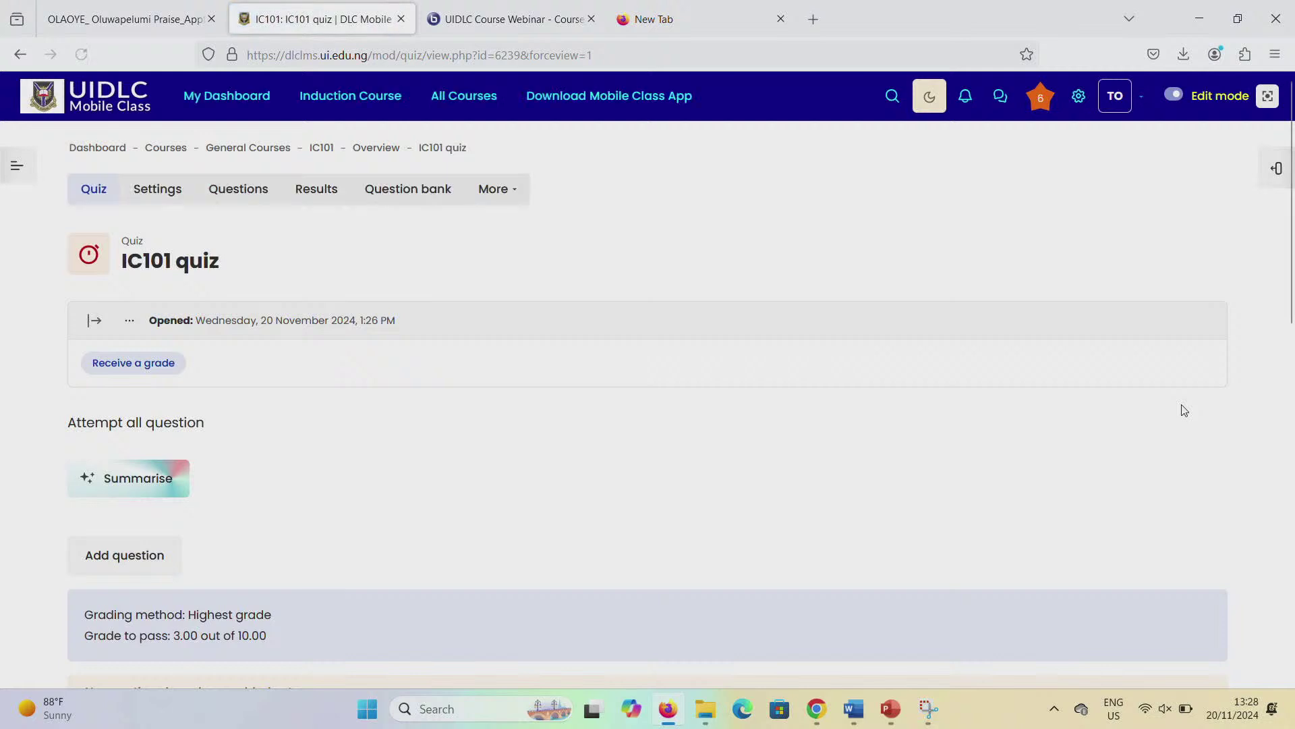
Step: Open the IC101 quiz's question editing page to start adding questions
{"action": "scroll", "coordinate": [427, 486], "scroll_direction": "down", "scroll_amount": 2}
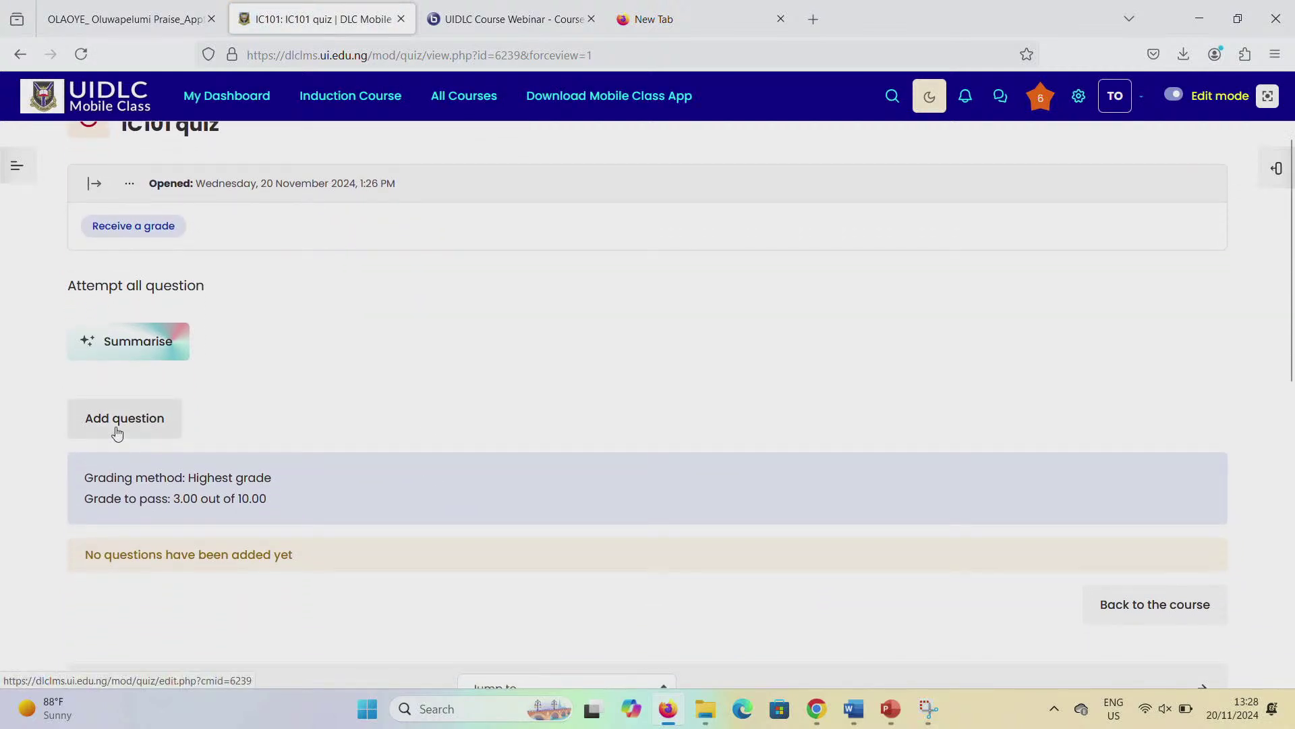
{"action": "left_click", "coordinate": [117, 432]}
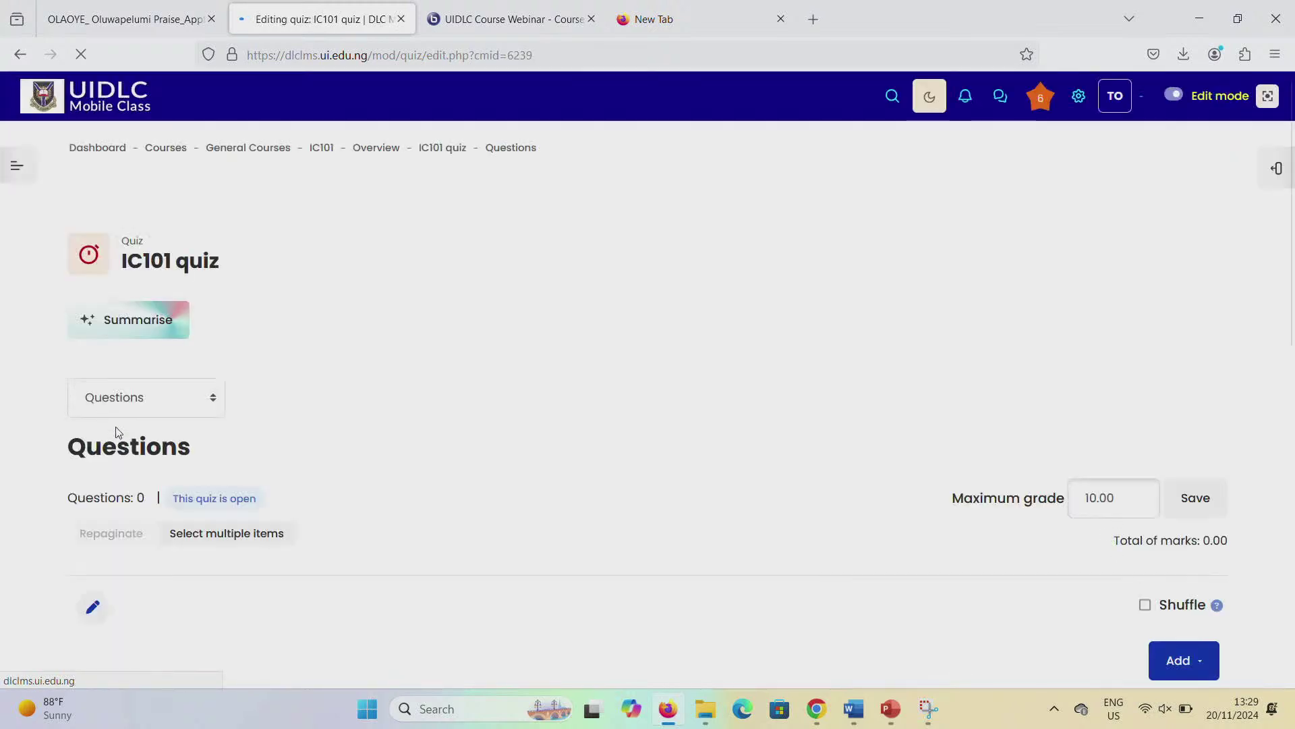
{"action": "scroll", "coordinate": [320, 472], "scroll_direction": "down", "scroll_amount": 2}
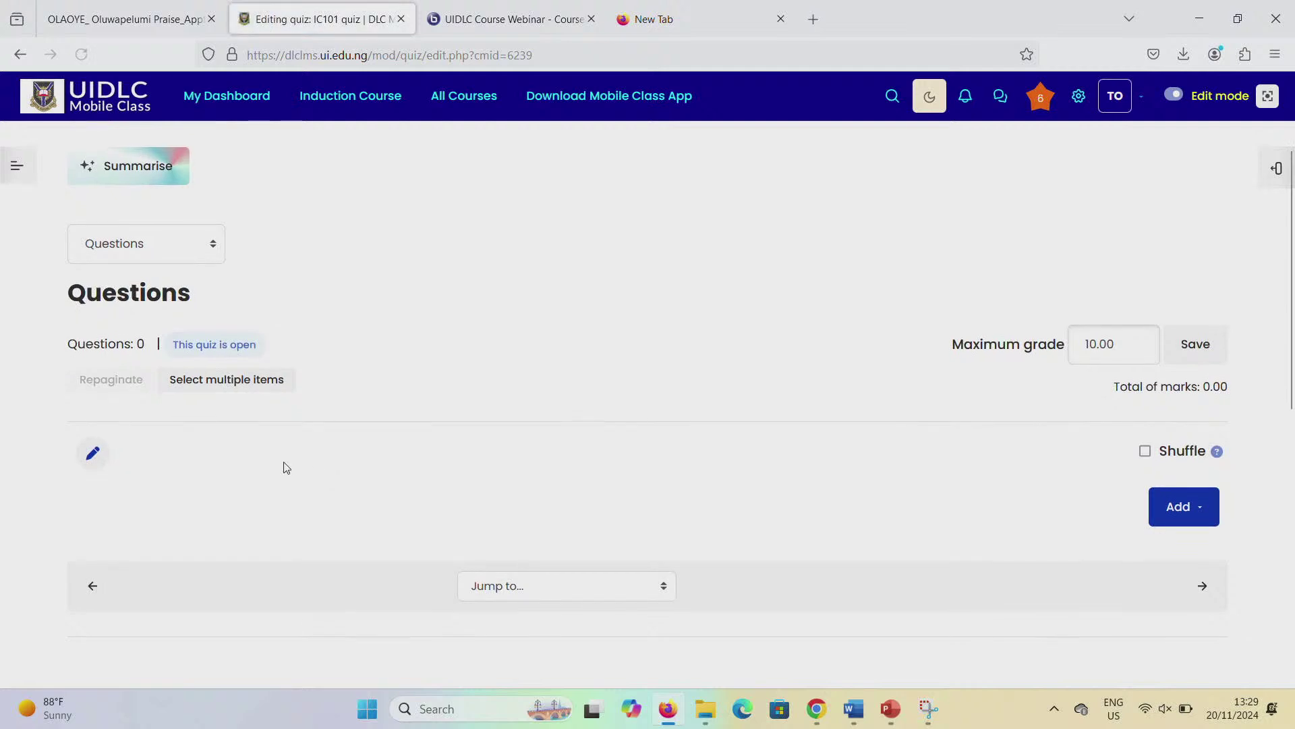
{"action": "left_click", "coordinate": [93, 453]}
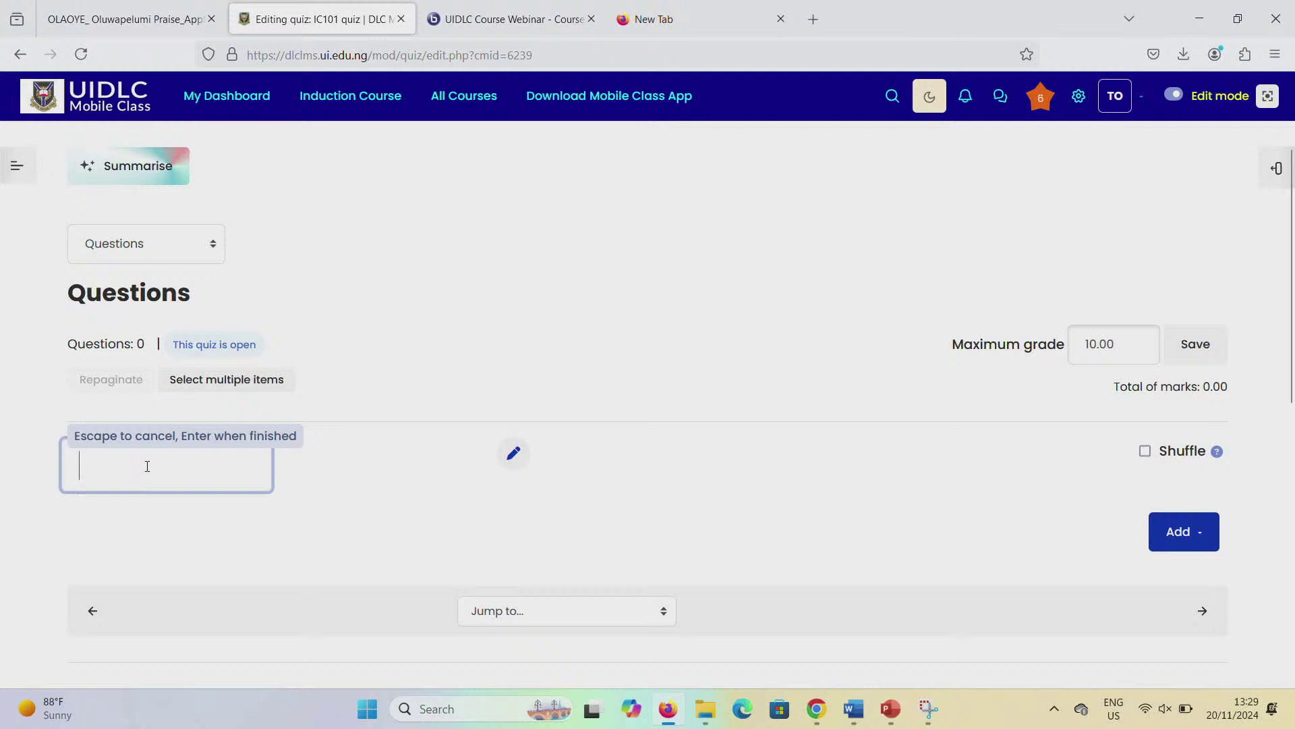
{"action": "scroll", "coordinate": [338, 363], "scroll_direction": "down", "scroll_amount": 2}
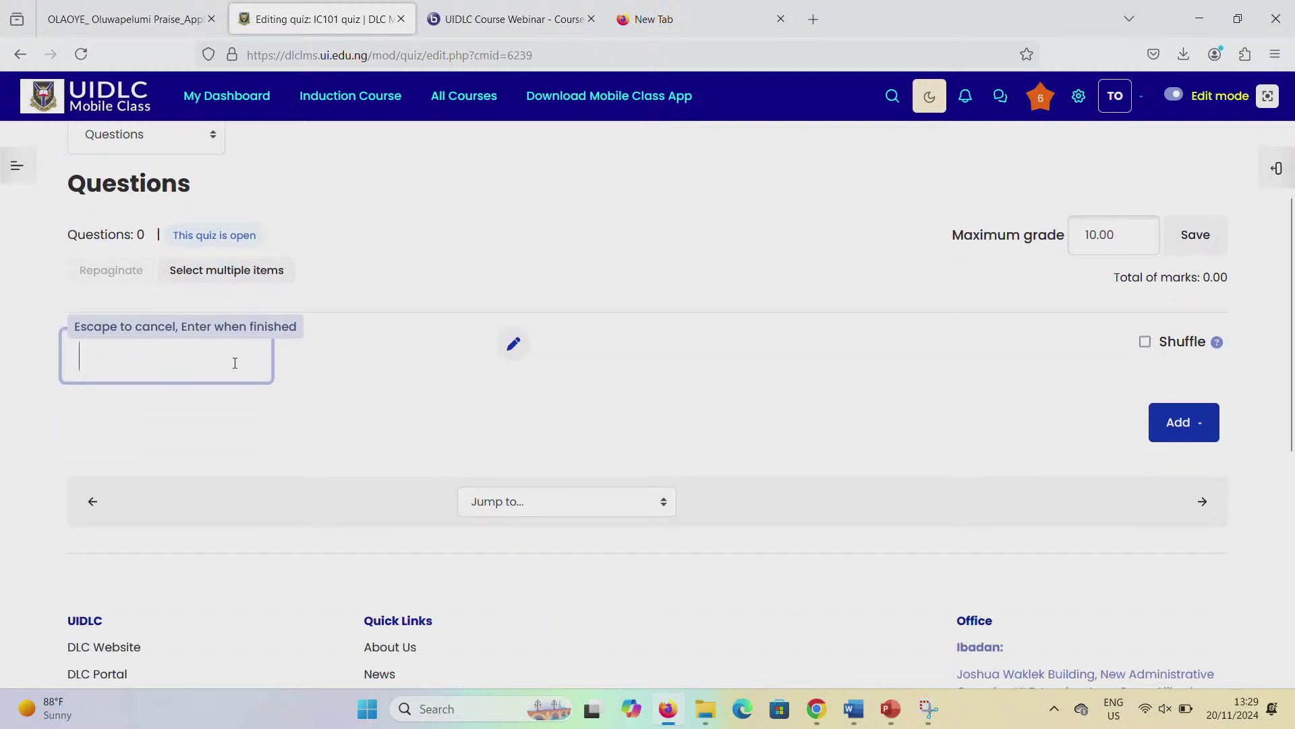
{"action": "left_click", "coordinate": [1208, 428]}
Step: Add a new question of the Multiple choice type to the quiz
{"action": "left_click", "coordinate": [1198, 411]}
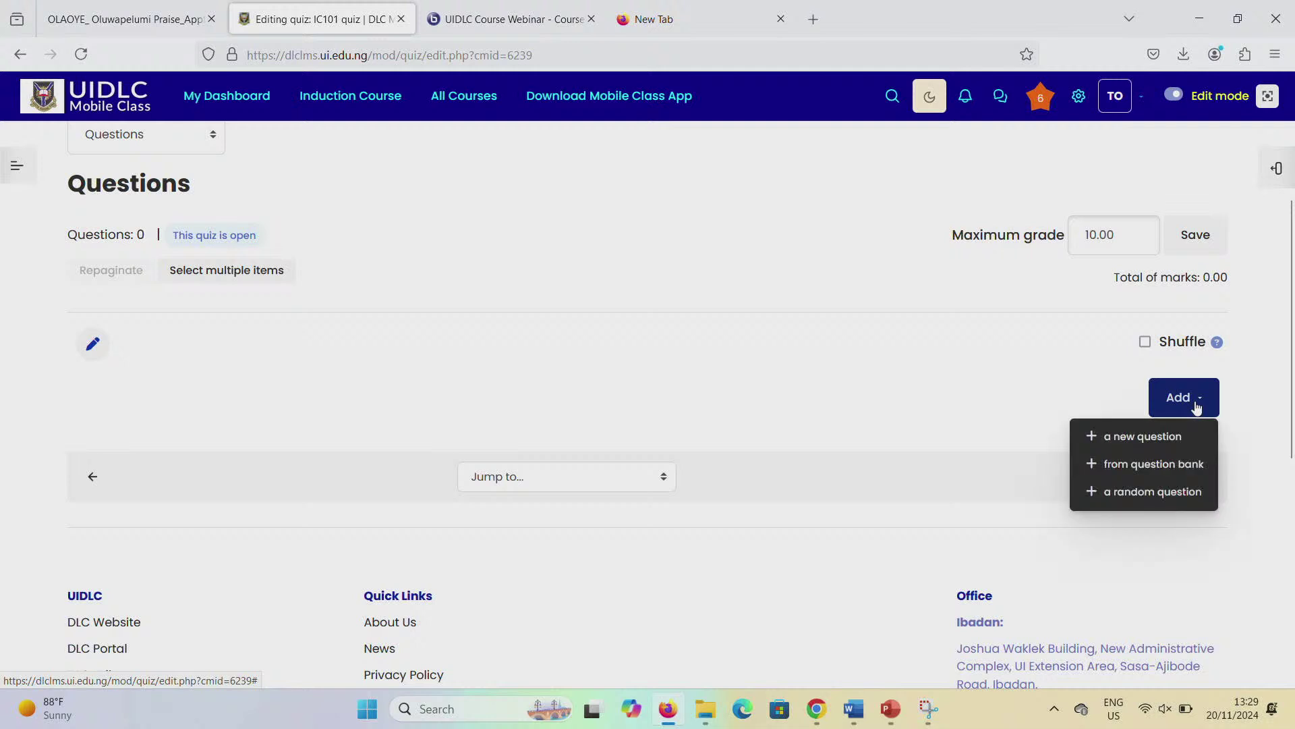
{"action": "left_click", "coordinate": [1148, 435]}
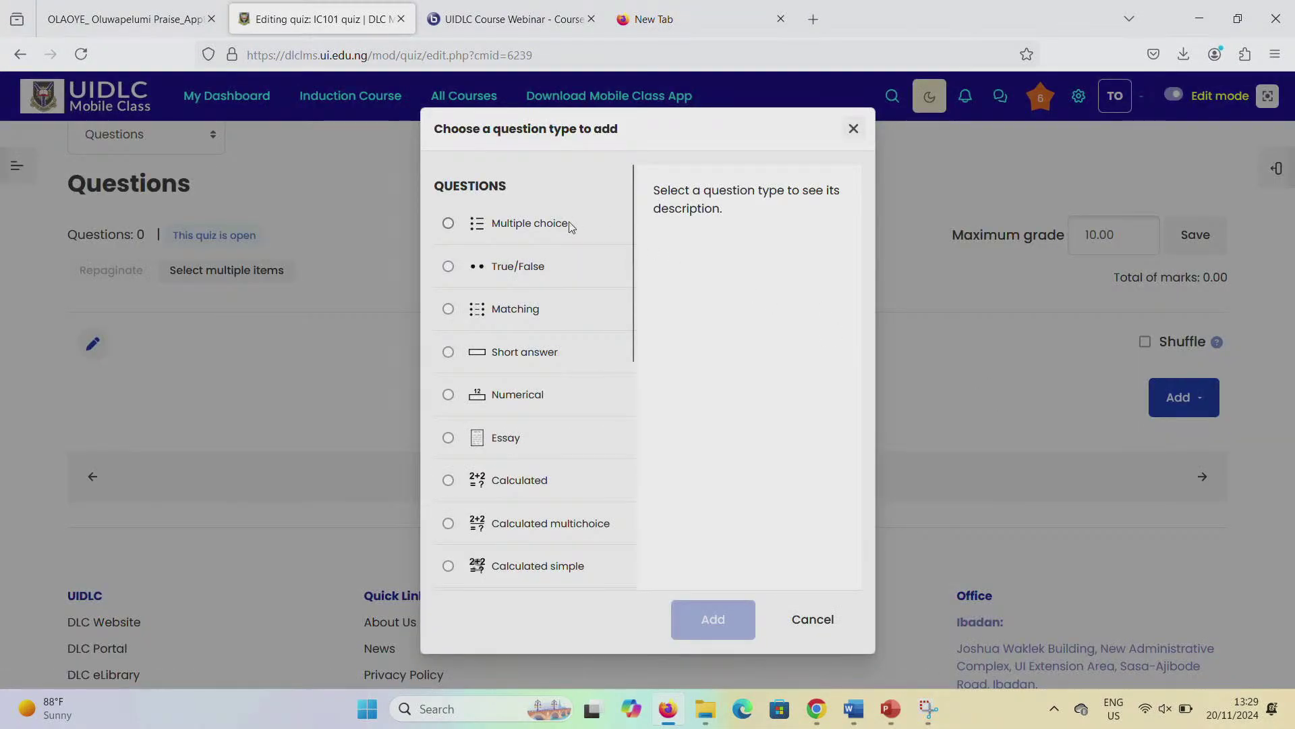
{"action": "left_click", "coordinate": [545, 231]}
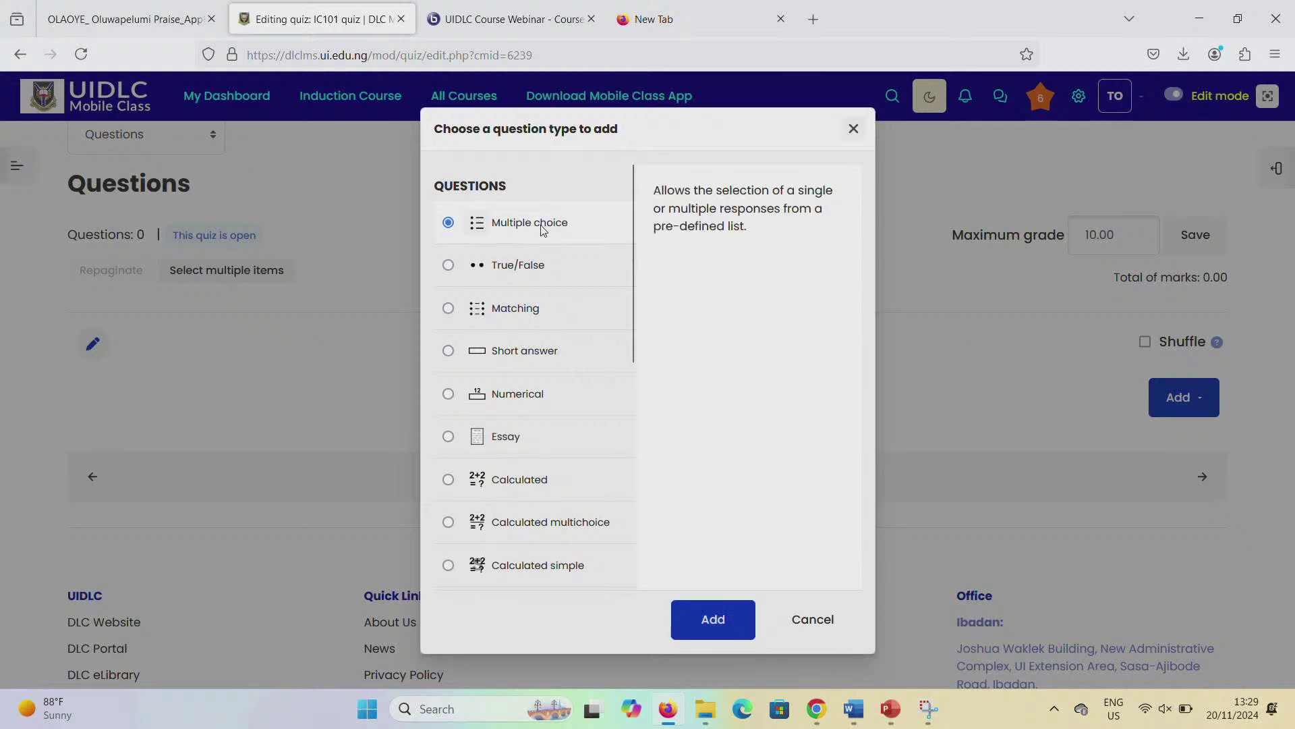
{"action": "left_click", "coordinate": [706, 619]}
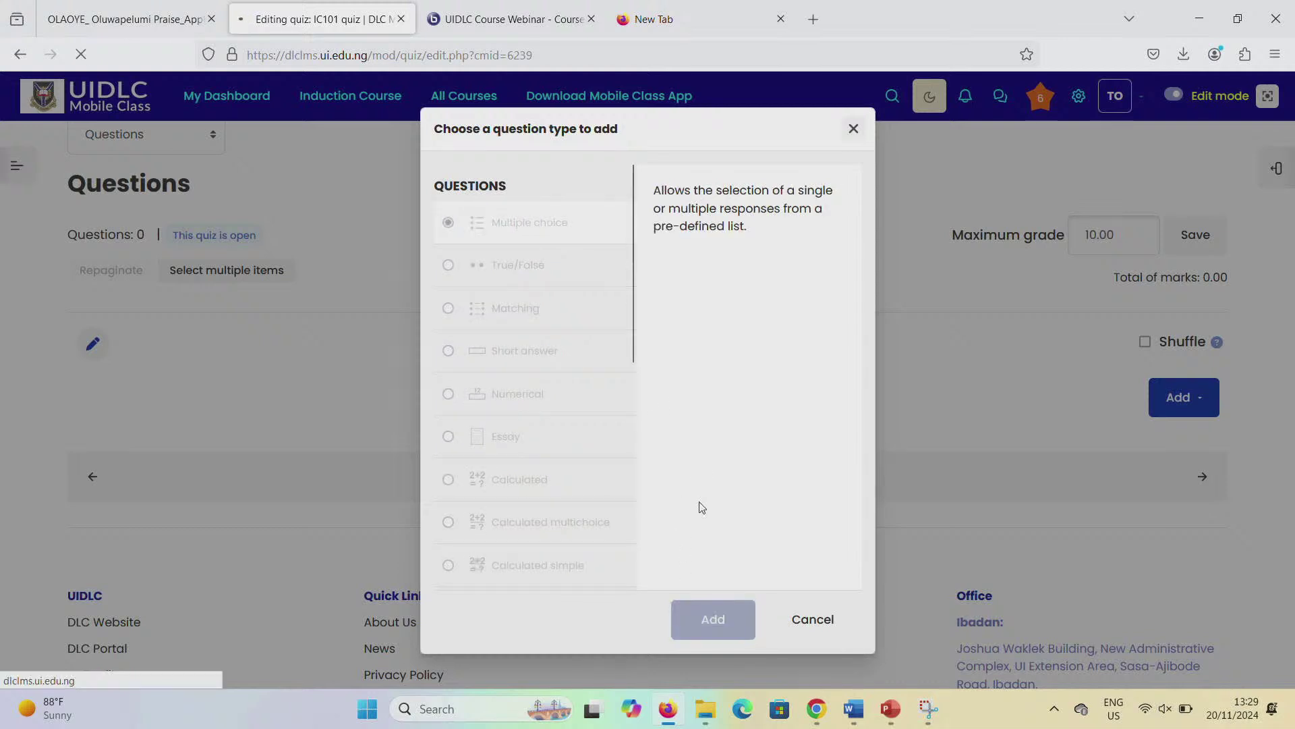
Step: Enter "What is the full meaning of lms" as the multiple choice question's name
{"action": "scroll", "coordinate": [536, 477], "scroll_direction": "down", "scroll_amount": 2}
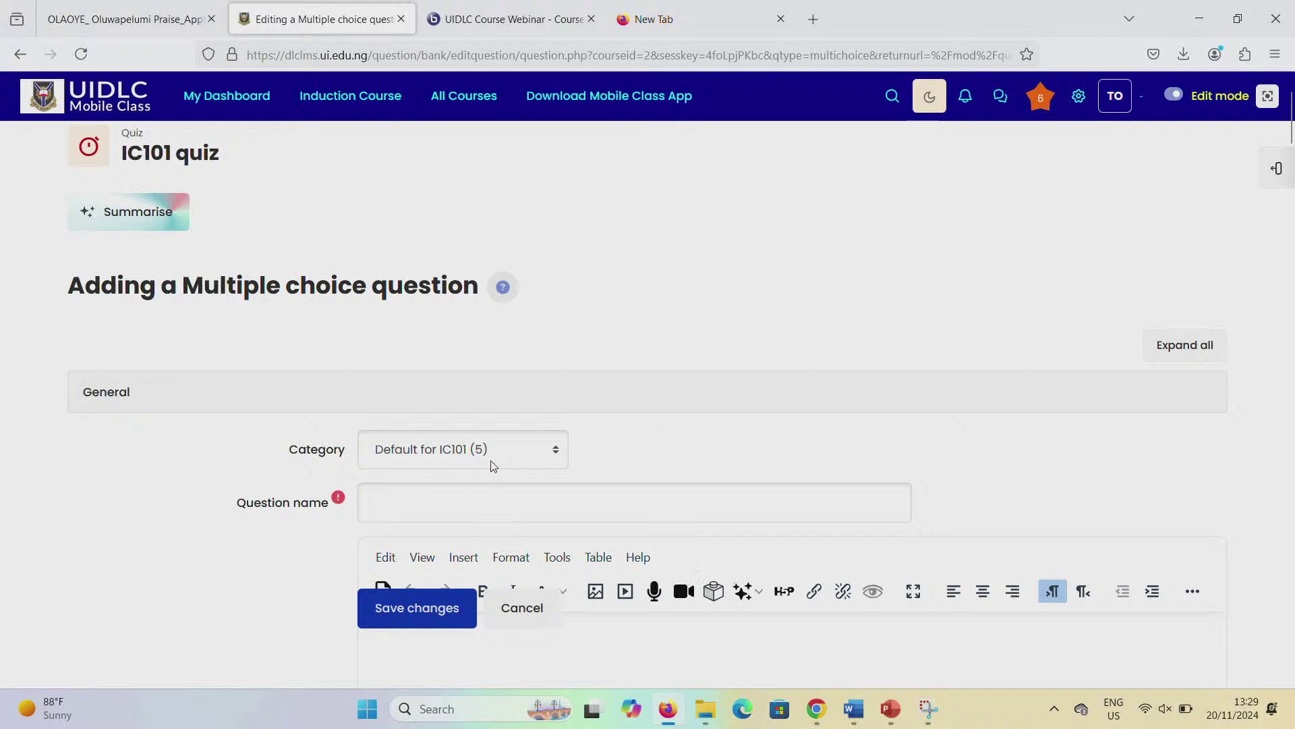
{"action": "scroll", "coordinate": [487, 452], "scroll_direction": "down", "scroll_amount": 1}
{"action": "scroll", "coordinate": [488, 449], "scroll_direction": "down", "scroll_amount": 1}
{"action": "left_click", "coordinate": [466, 416]}
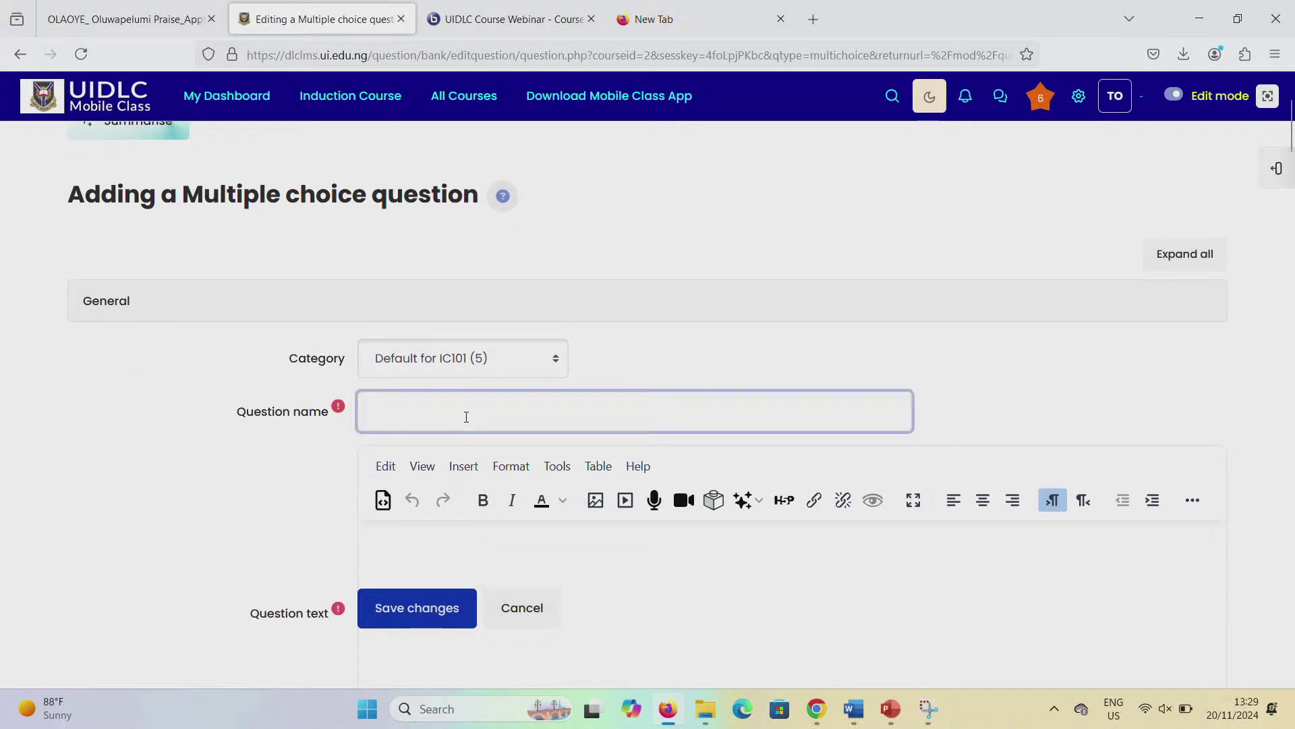
{"action": "type", "text": "WHat"}
{"action": "type", "text": "at is the "}
{"action": "type", "text": "full meaning of lms"}
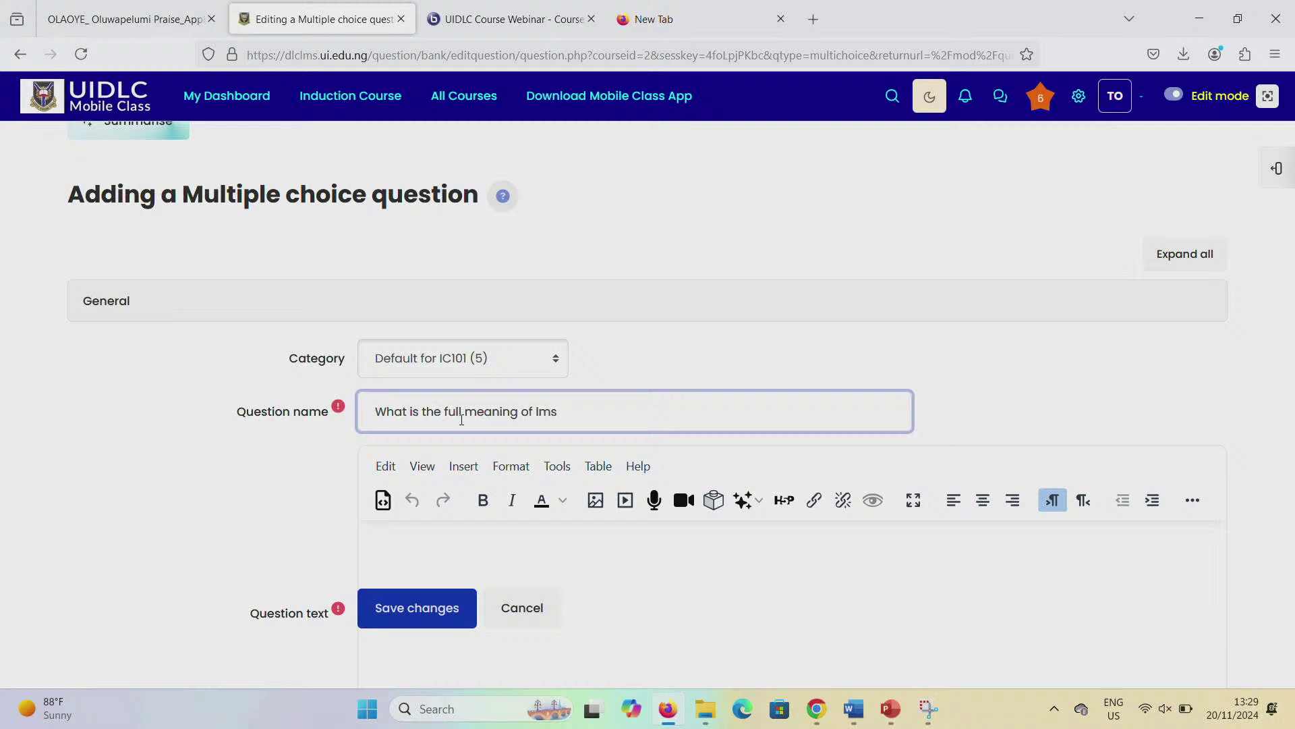
Step: Replace the question name with "Give the correct meaning"
{"action": "scroll", "coordinate": [564, 428], "scroll_direction": "down", "scroll_amount": 2}
{"action": "left_click", "coordinate": [509, 461]}
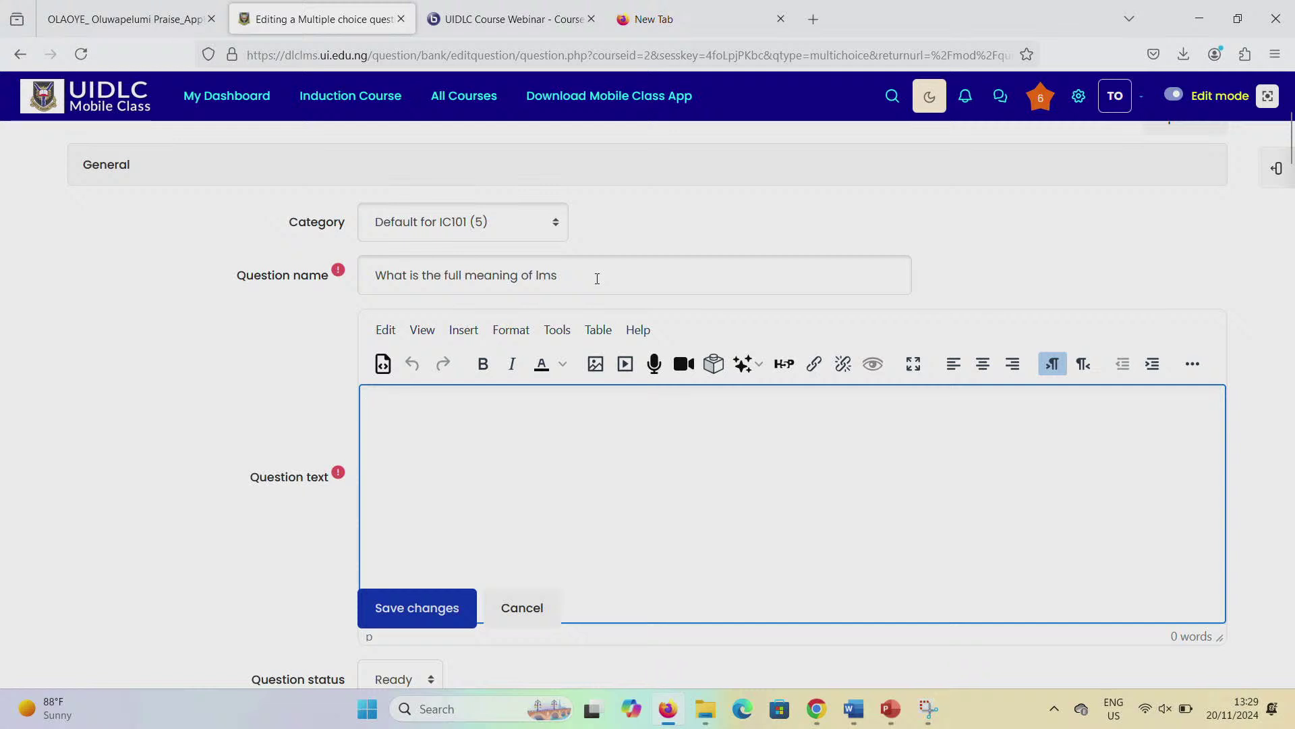
{"action": "left_click", "coordinate": [597, 279]}
{"action": "key", "text": "ctrl+a"}
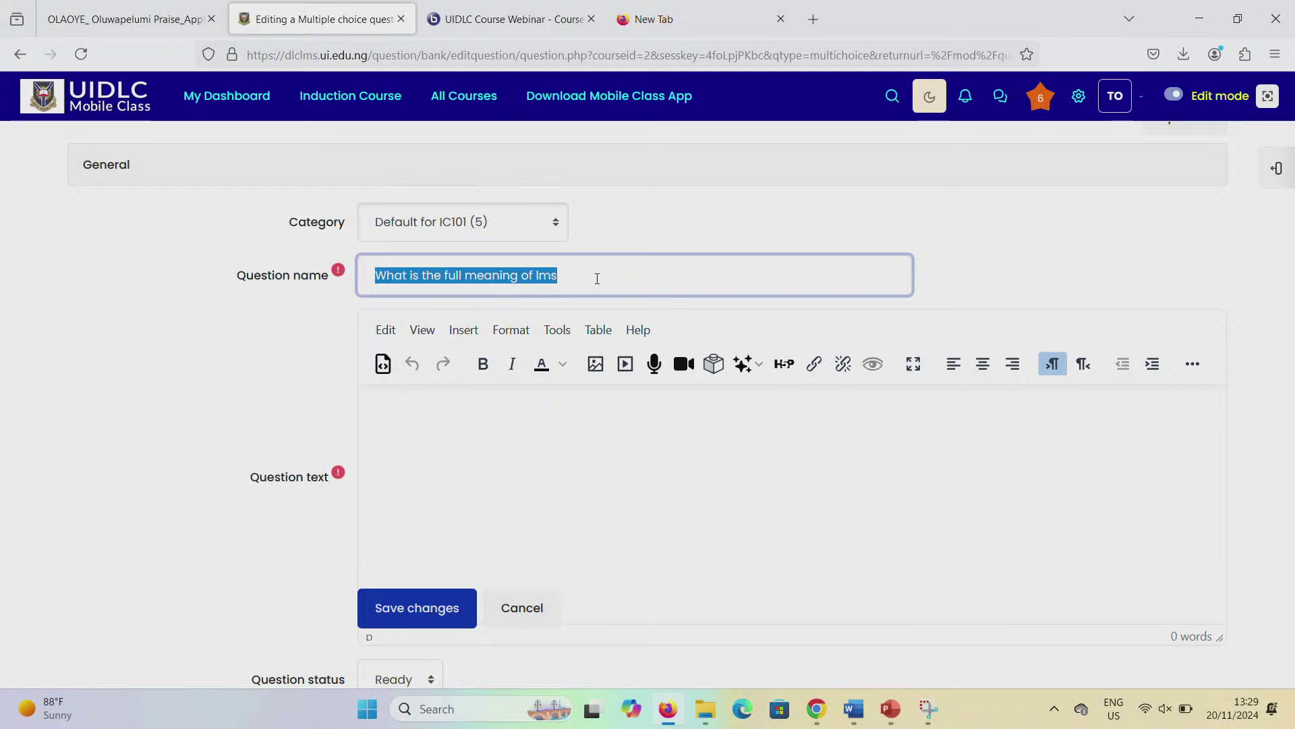
{"action": "type", "text": "Give the "}
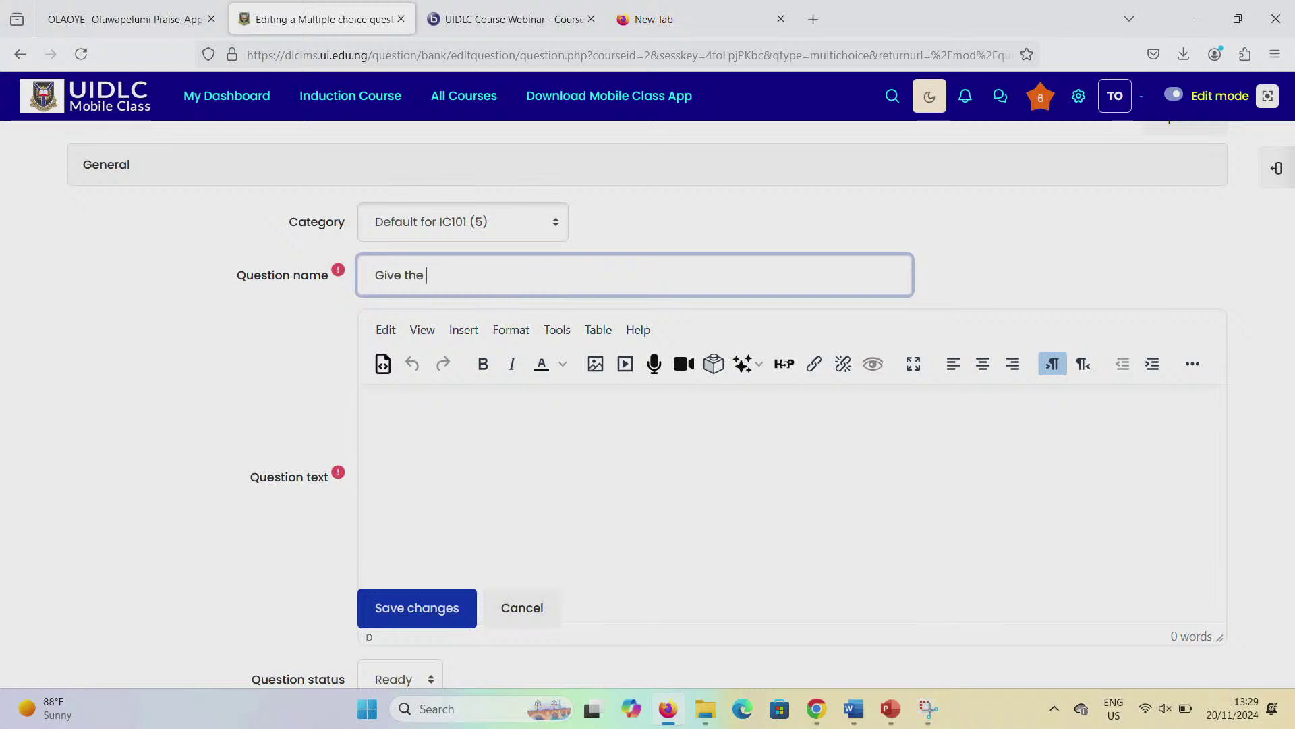
{"action": "type", "text": "correct meaning"}
Step: Enter "What is the full meaning of lms" as the question text
{"action": "left_click", "coordinate": [521, 454]}
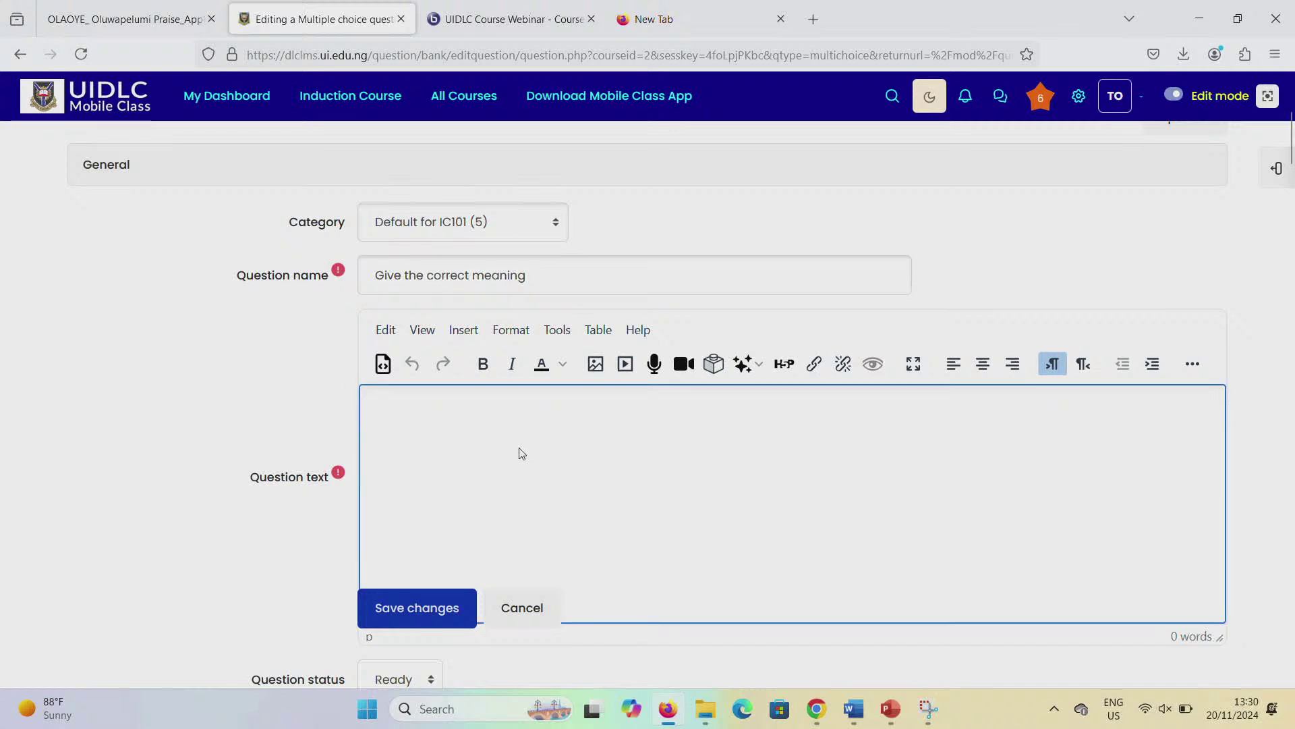
{"action": "type", "text": "What is the full meaning "}
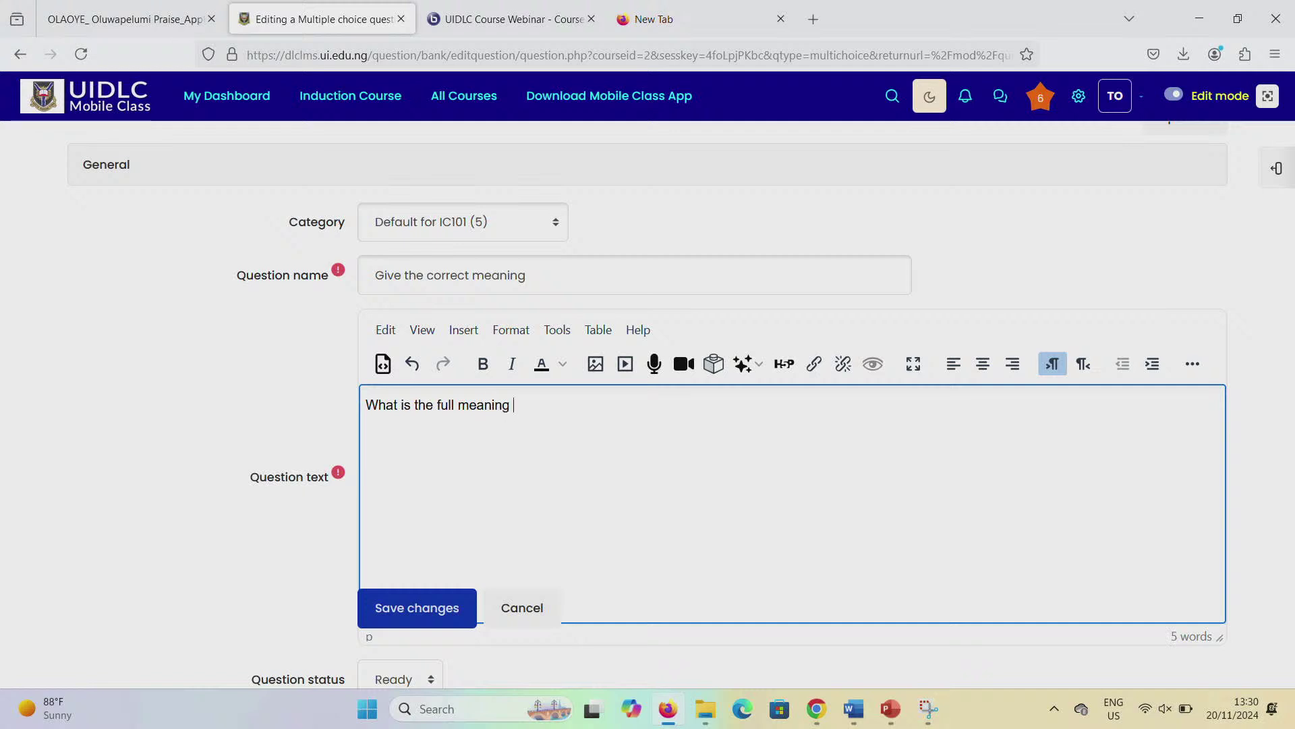
{"action": "type", "text": "of lms"}
Step: Turn off shuffling of the choices and keep the question set to "One answer only"
{"action": "scroll", "coordinate": [514, 512], "scroll_direction": "down", "scroll_amount": 3}
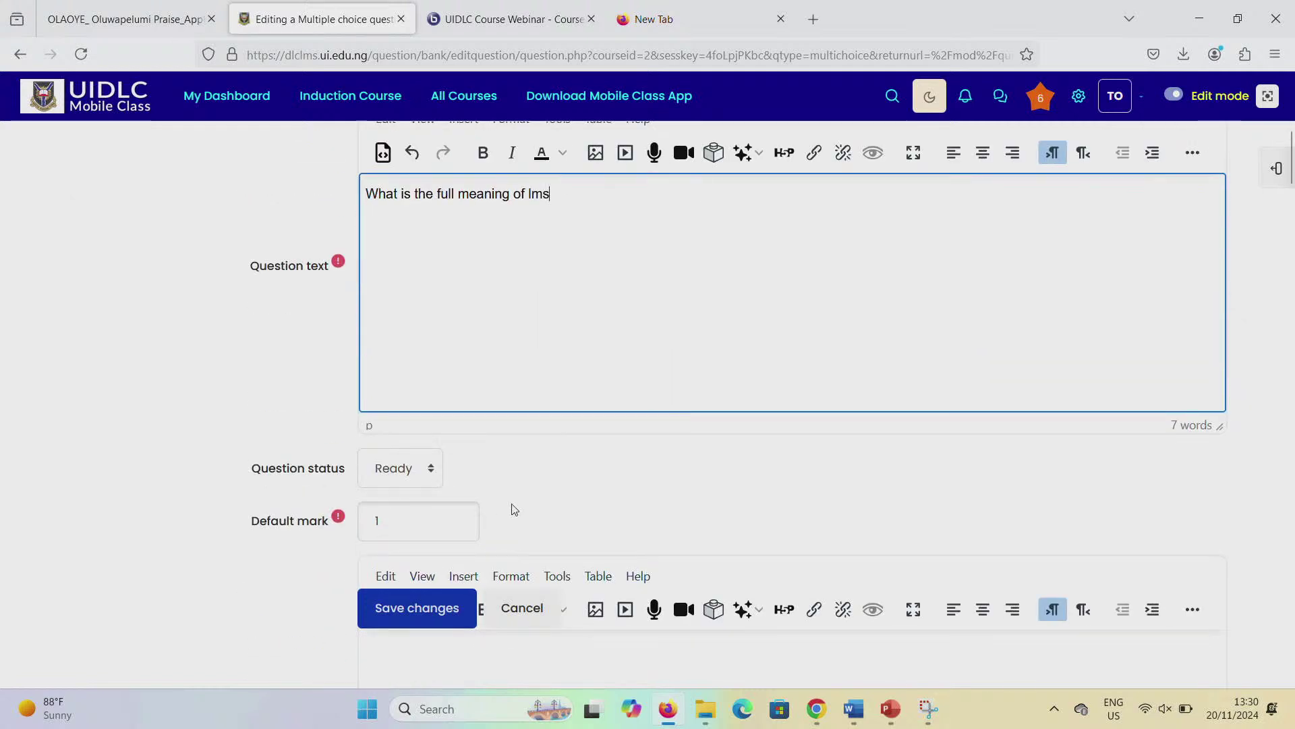
{"action": "scroll", "coordinate": [513, 511], "scroll_direction": "down", "scroll_amount": 2}
{"action": "scroll", "coordinate": [553, 462], "scroll_direction": "down", "scroll_amount": 2}
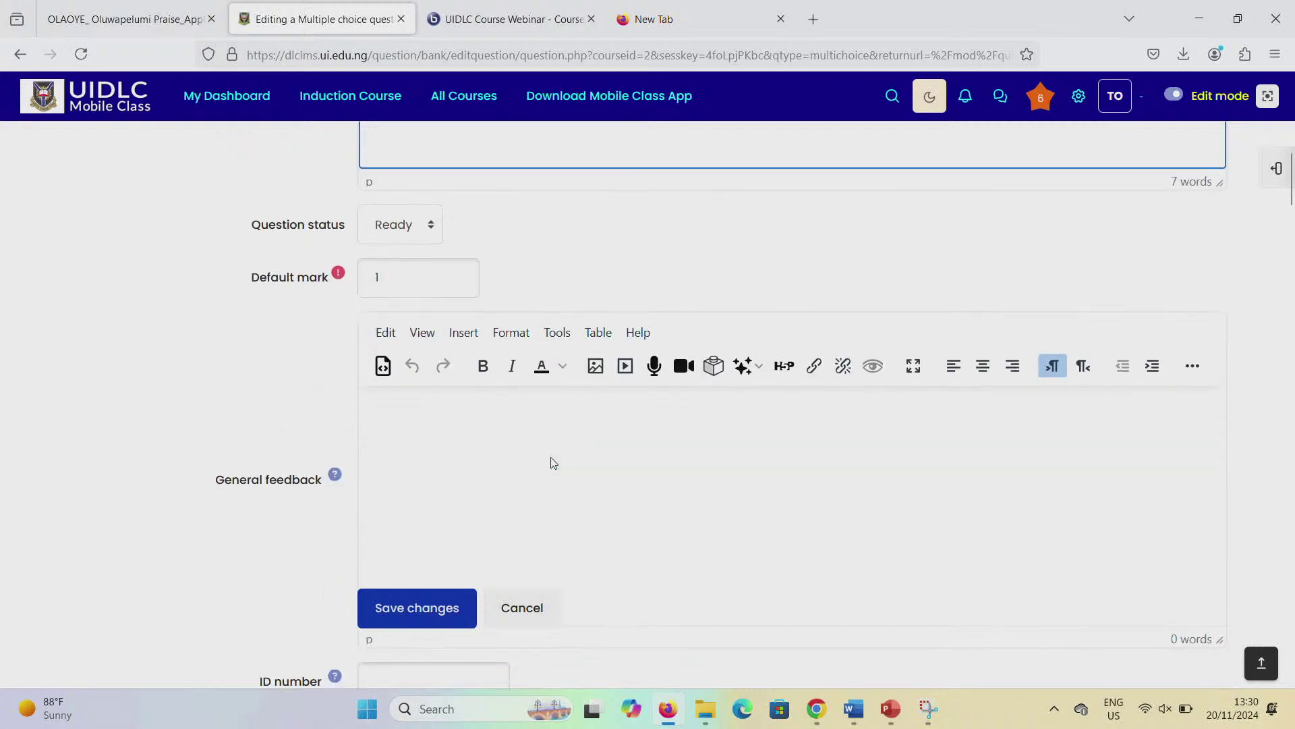
{"action": "scroll", "coordinate": [554, 462], "scroll_direction": "down", "scroll_amount": 1}
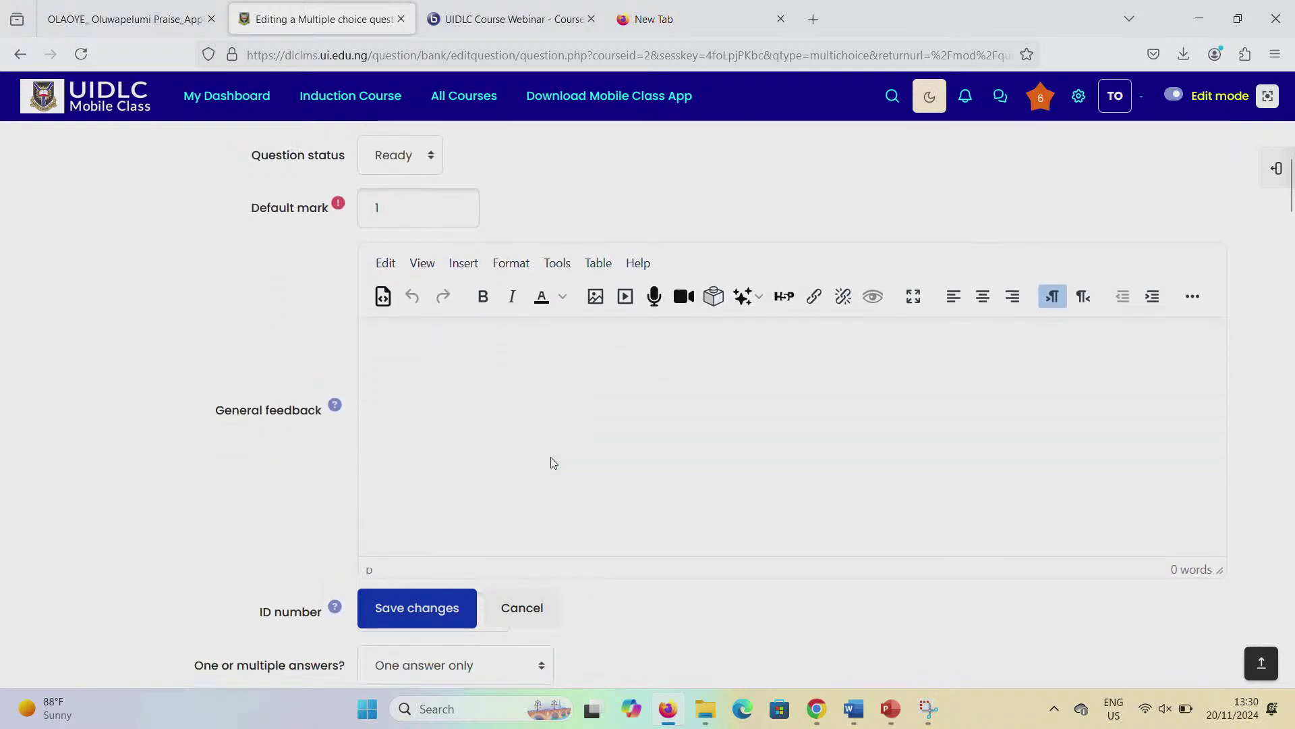
{"action": "scroll", "coordinate": [553, 462], "scroll_direction": "down", "scroll_amount": 4}
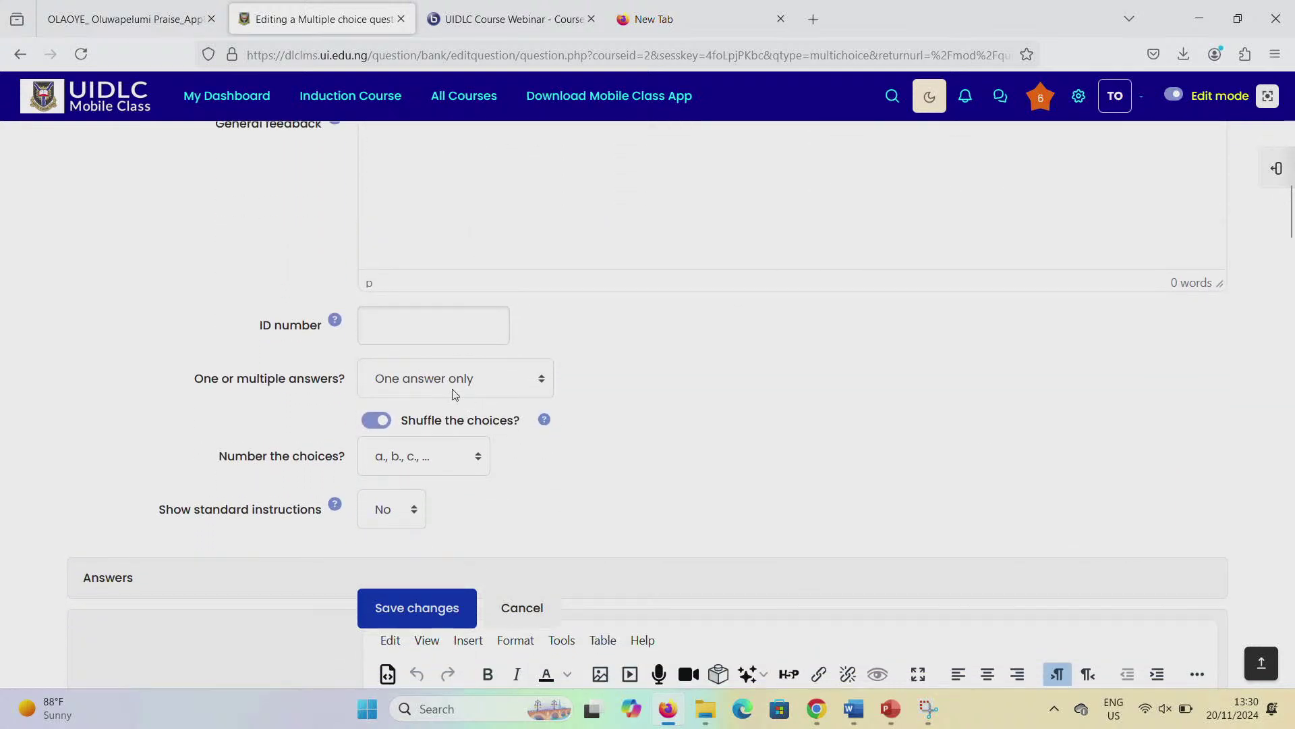
{"action": "left_click", "coordinate": [461, 461]}
{"action": "left_click", "coordinate": [587, 466]}
{"action": "left_click", "coordinate": [384, 421]}
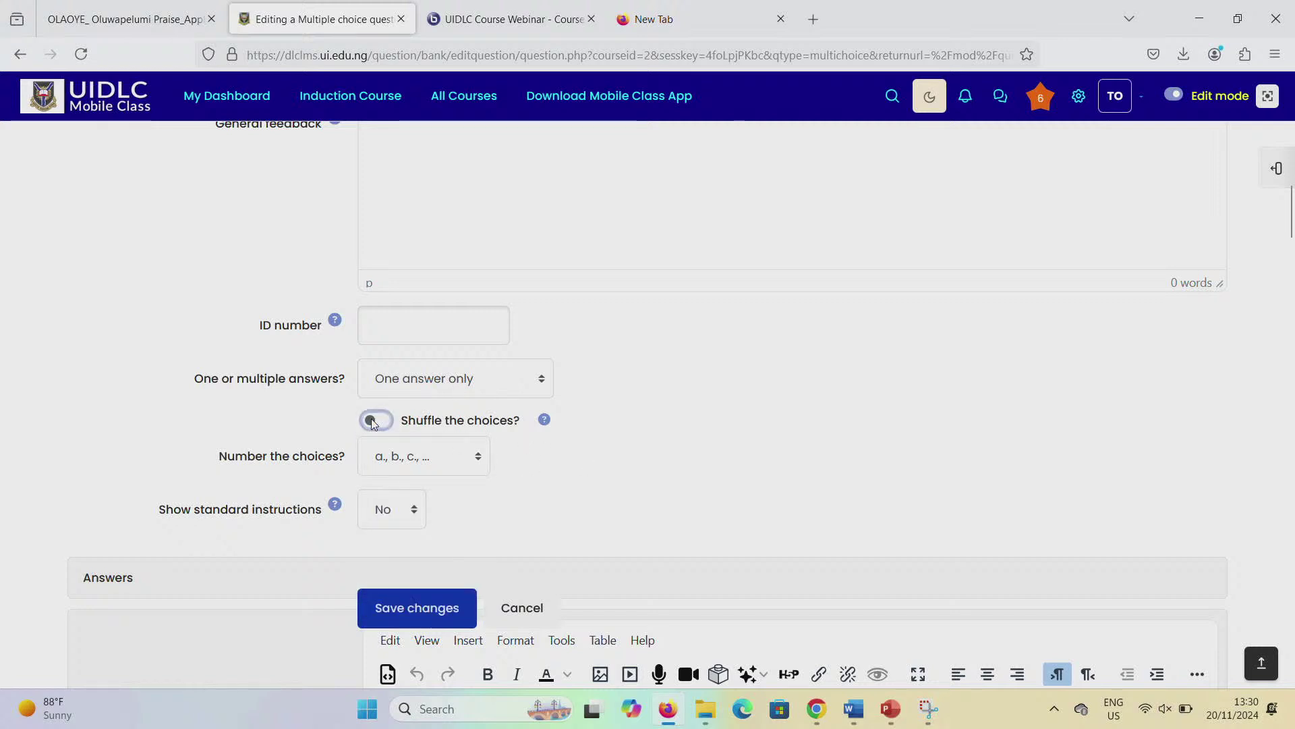
{"action": "left_click", "coordinate": [474, 384]}
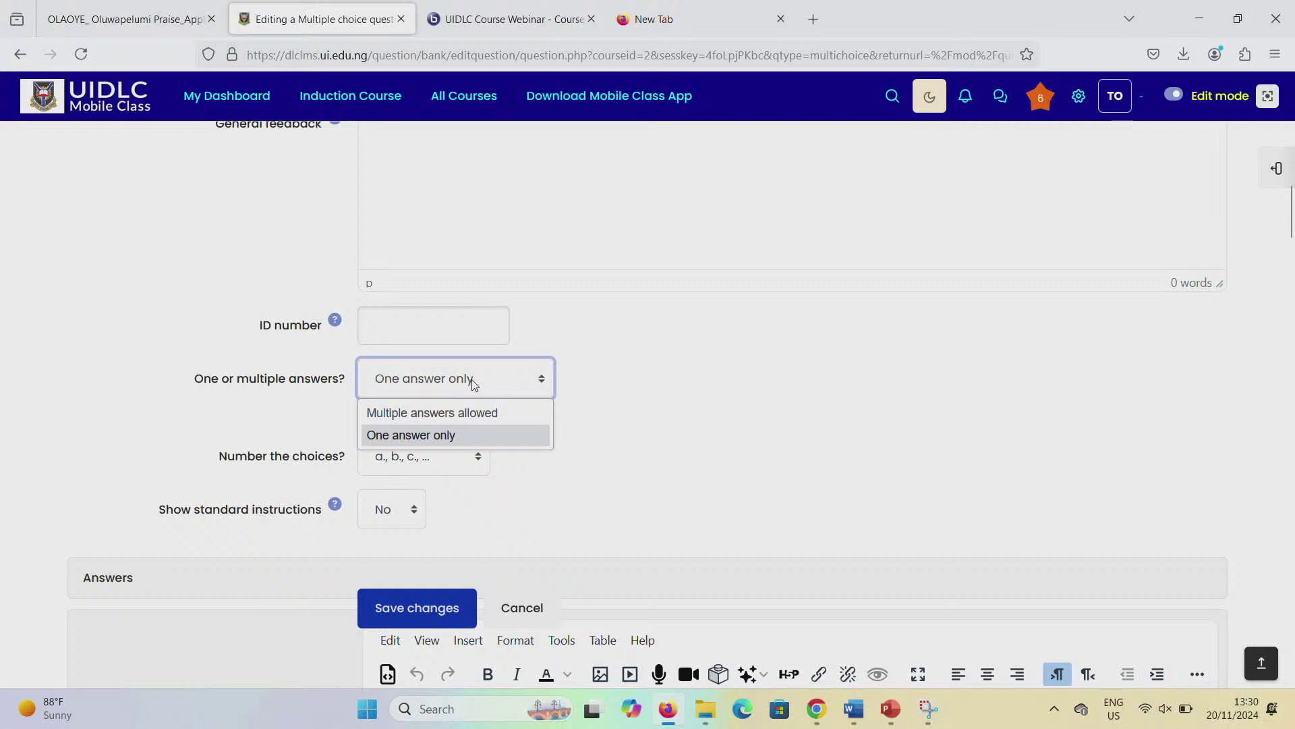
{"action": "left_click", "coordinate": [474, 432]}
Step: Go to the answer field of Choice 1 and look over its grade and feedback fields
{"action": "scroll", "coordinate": [548, 503], "scroll_direction": "down", "scroll_amount": 2}
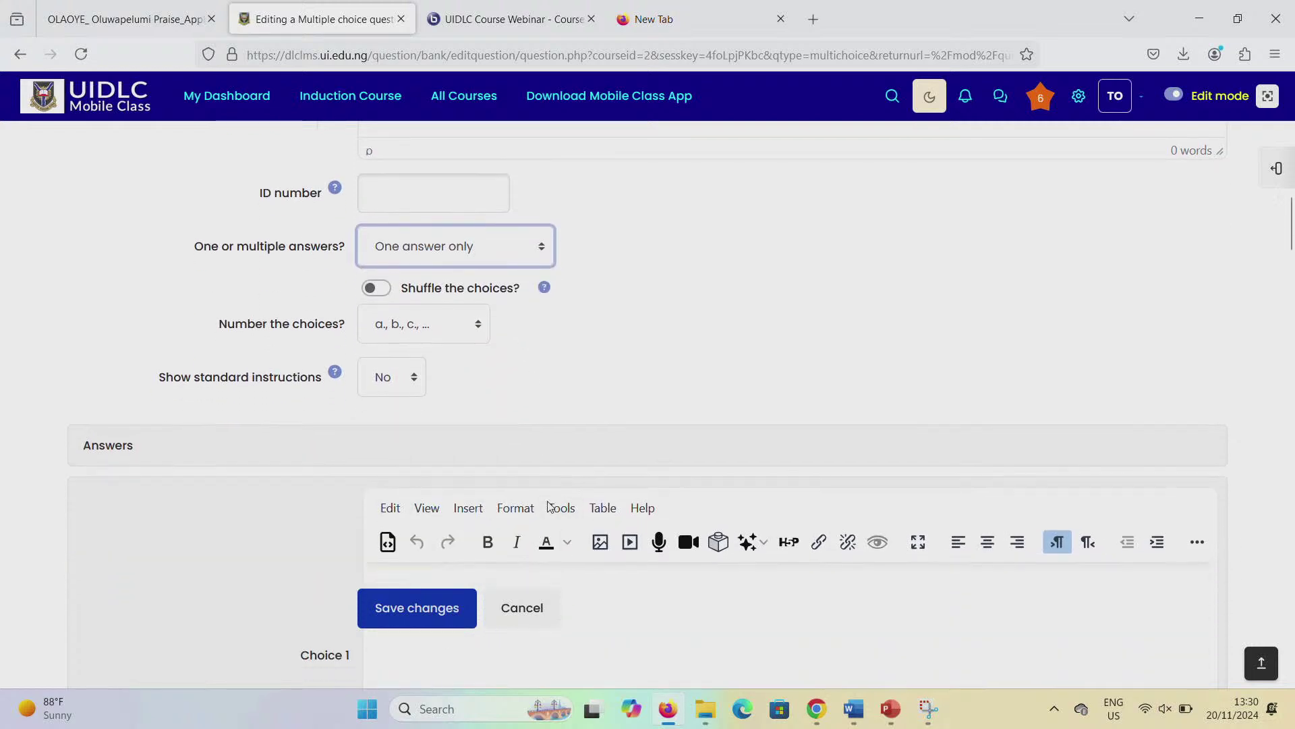
{"action": "scroll", "coordinate": [544, 494], "scroll_direction": "down", "scroll_amount": 3}
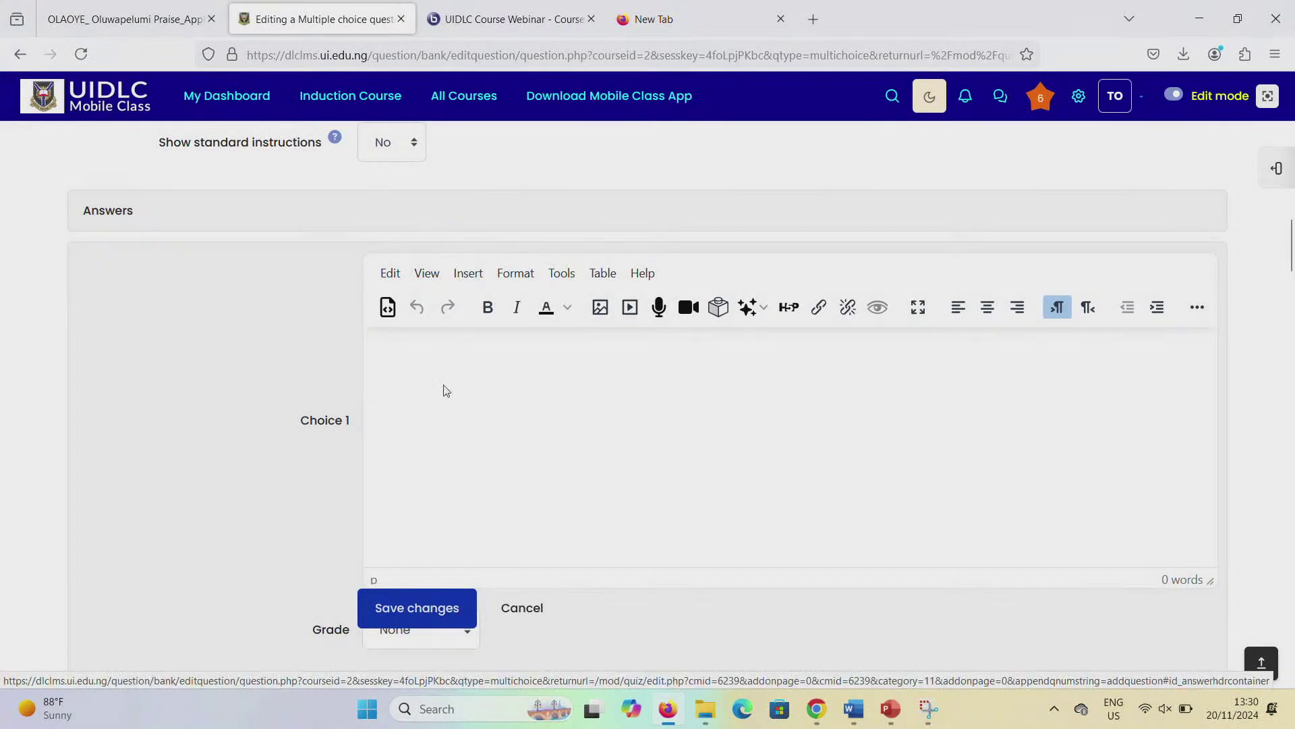
{"action": "left_click", "coordinate": [451, 443]}
{"action": "scroll", "coordinate": [454, 442], "scroll_direction": "down", "scroll_amount": 3}
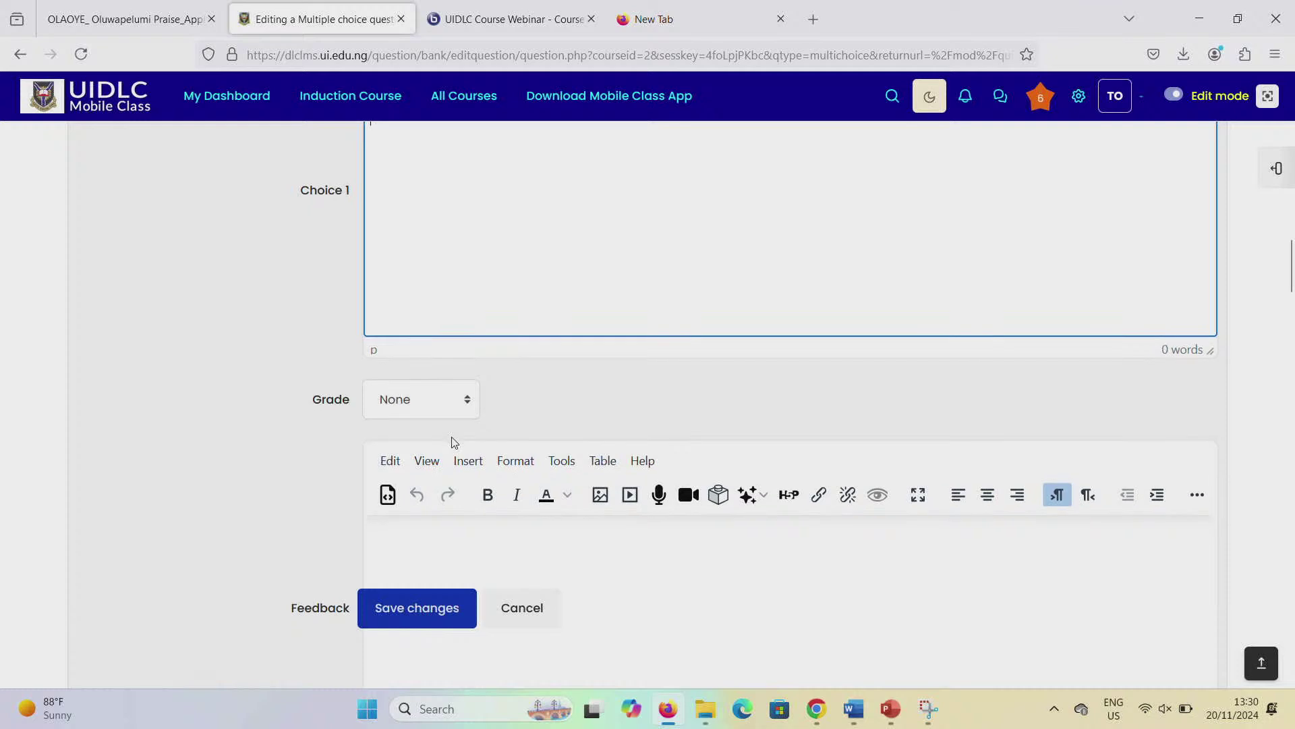
{"action": "scroll", "coordinate": [452, 442], "scroll_direction": "up", "scroll_amount": 4}
{"action": "scroll", "coordinate": [452, 442], "scroll_direction": "down", "scroll_amount": 5}
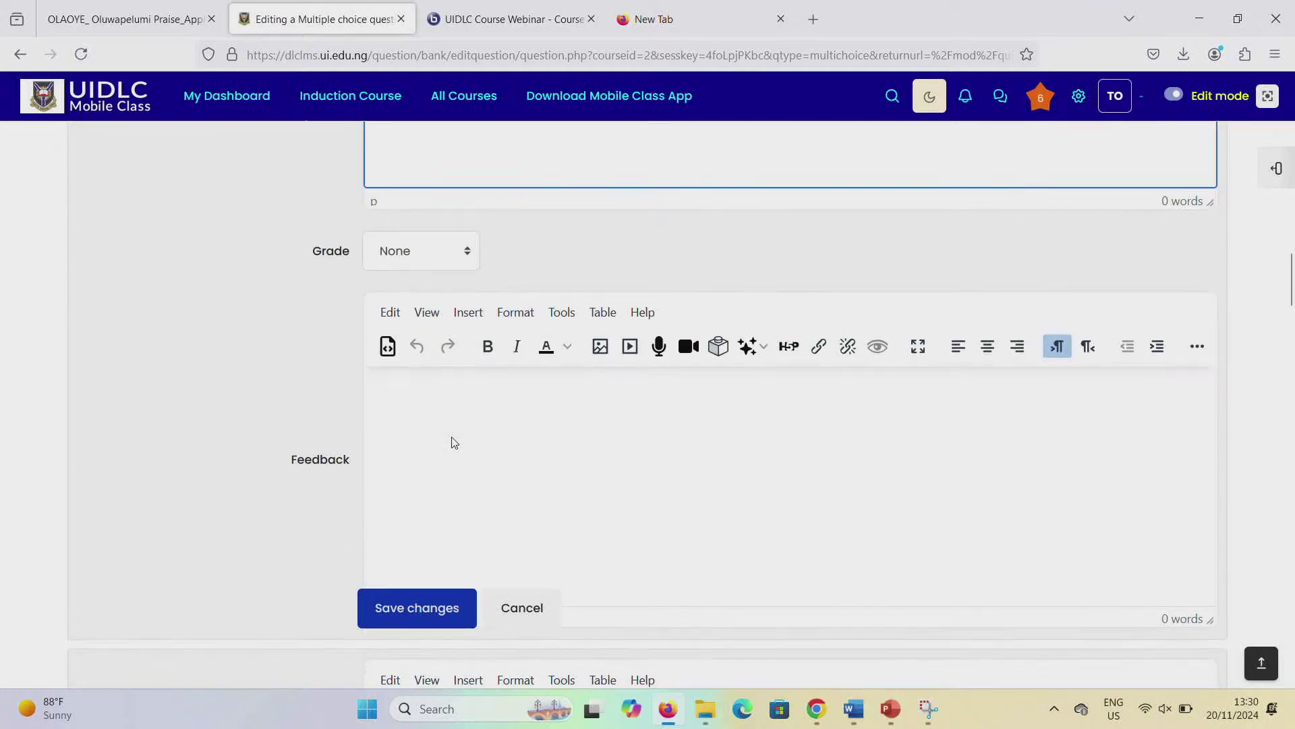